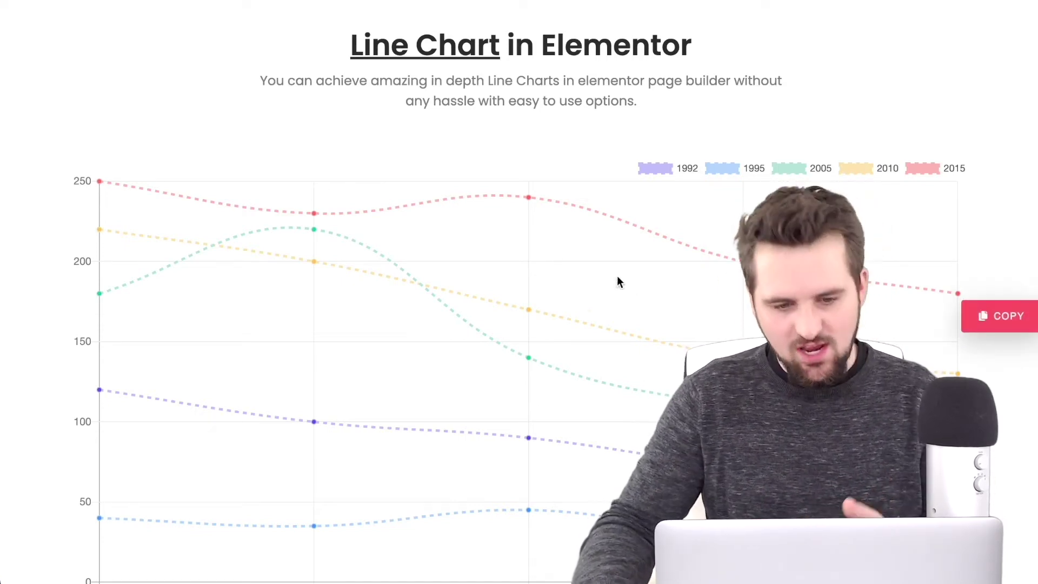
Look through the example charts on the demo page, from the line chart to the doughnut and pie charts.
scroll(493, 345, "down", 15)
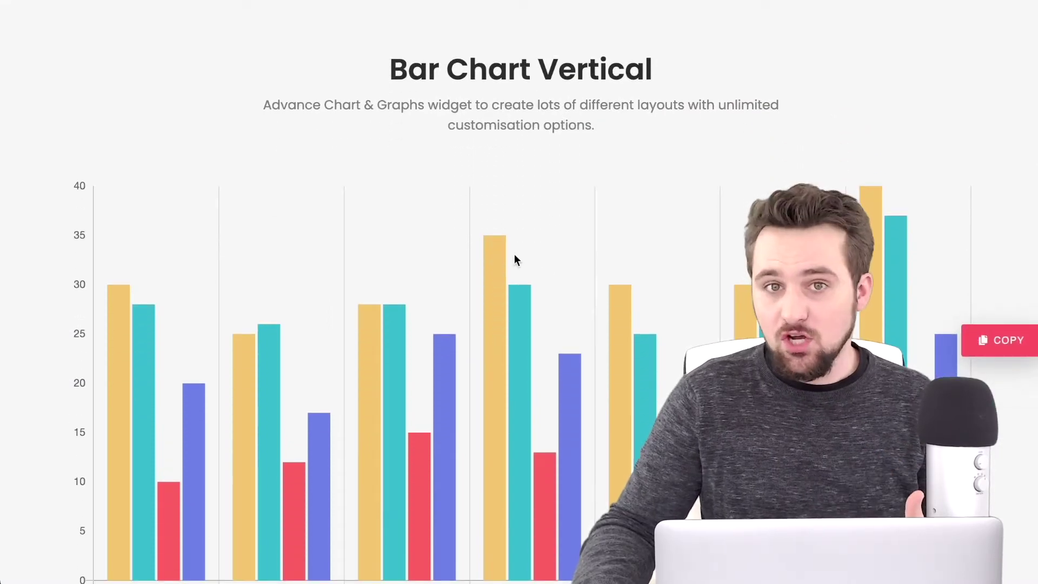
scroll(515, 258, "down", 10)
scroll(514, 255, "down", 5)
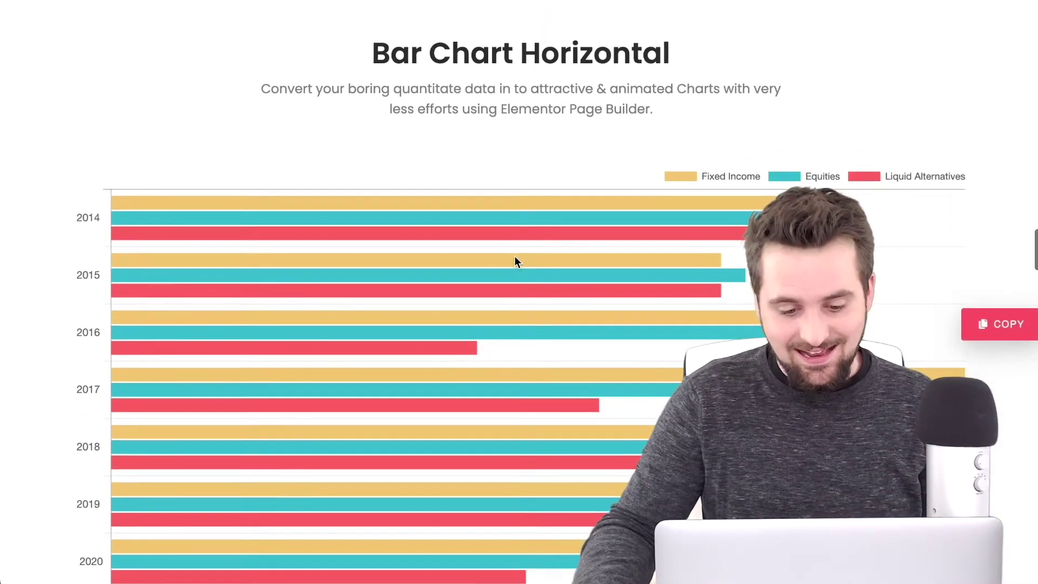
scroll(537, 253, "down", 10)
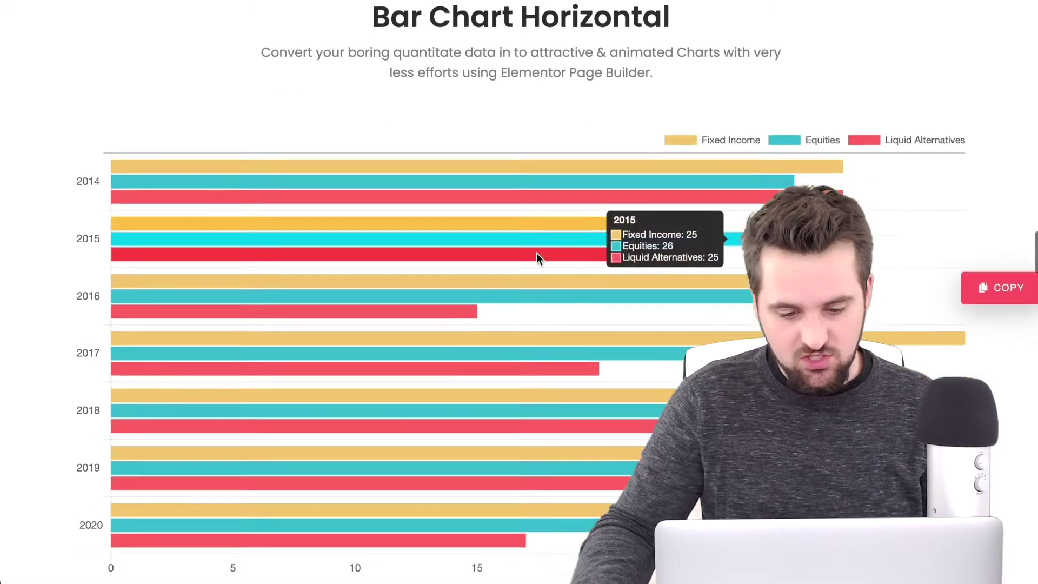
scroll(536, 252, "down", 5)
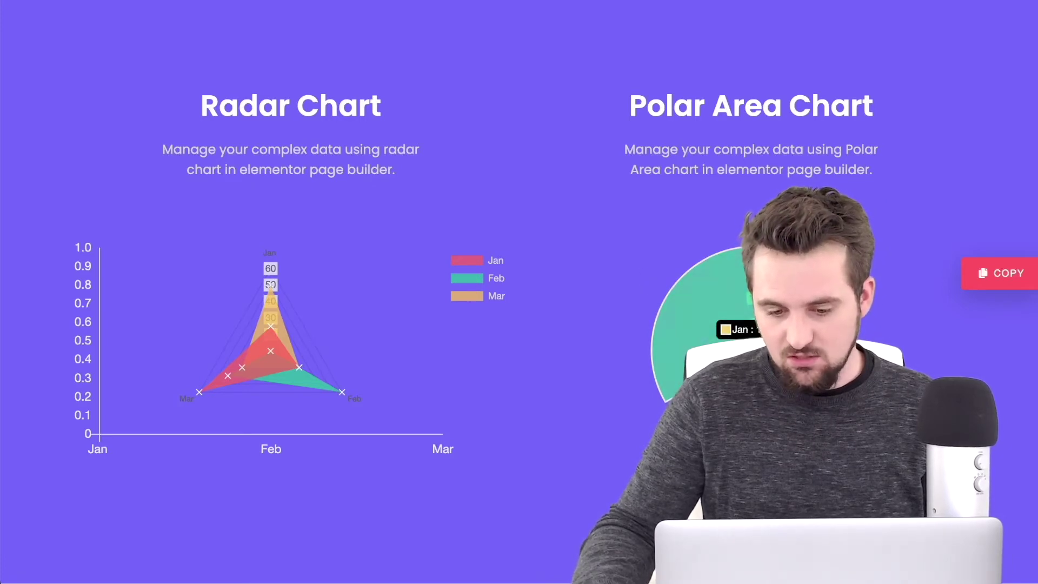
scroll(547, 336, "down", 10)
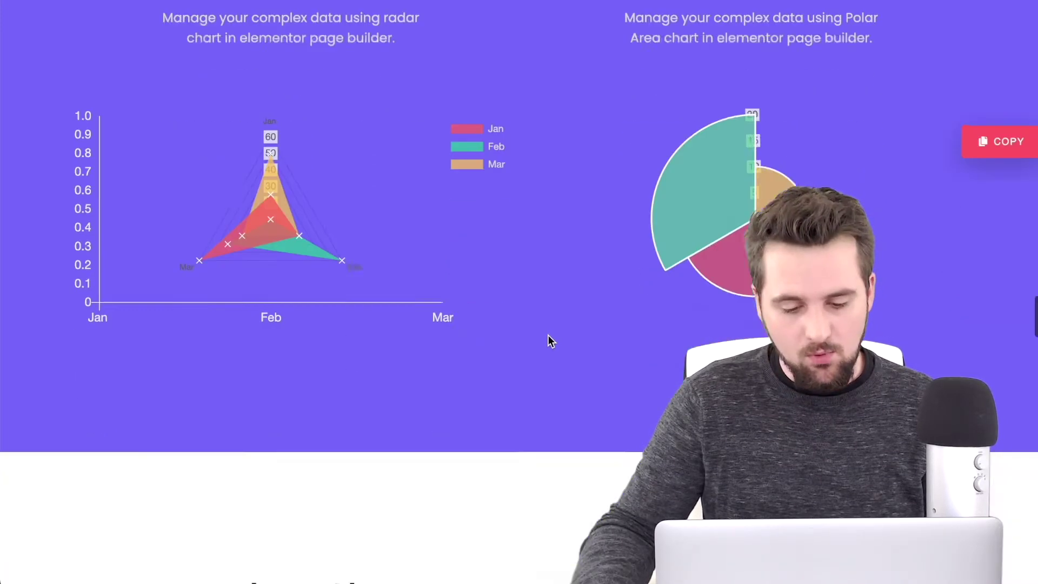
scroll(547, 340, "down", 2)
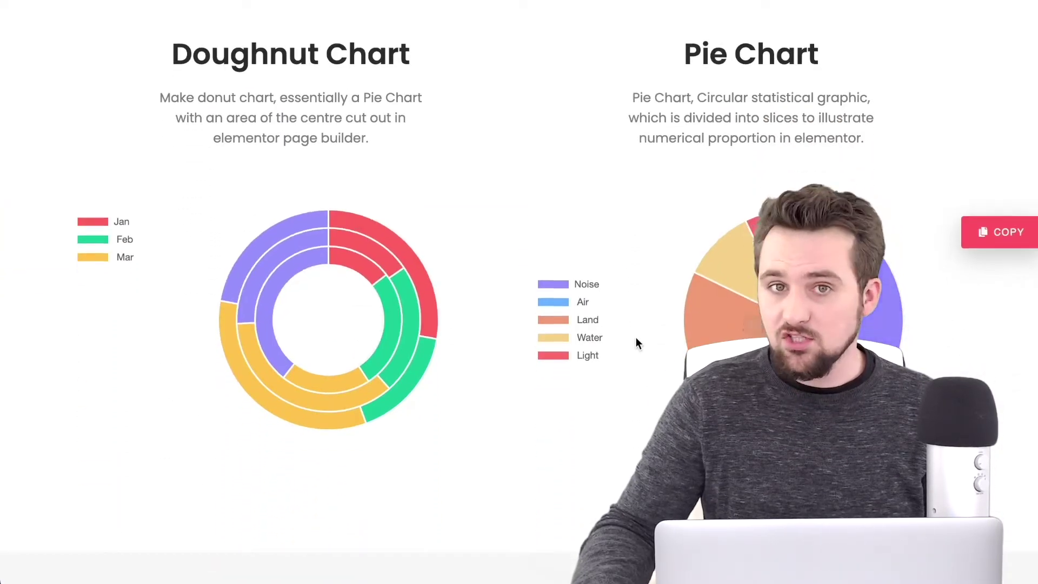
scroll(634, 336, "down", 8)
scroll(636, 341, "down", 3)
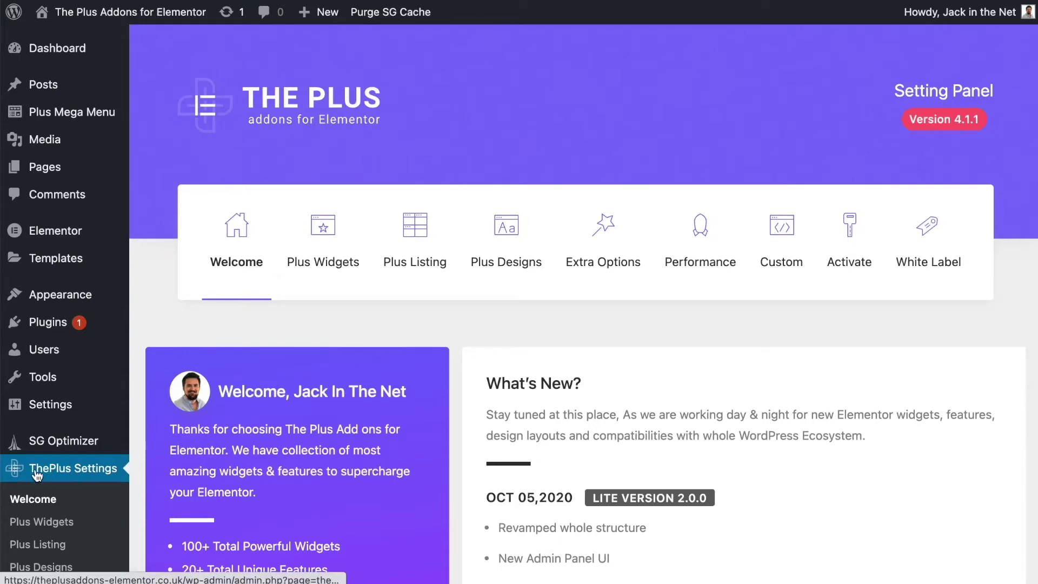
Search the Plus Widgets settings for "chart" to check the Chart widget's activation.
left_click(324, 238)
scroll(430, 245, "down", 2)
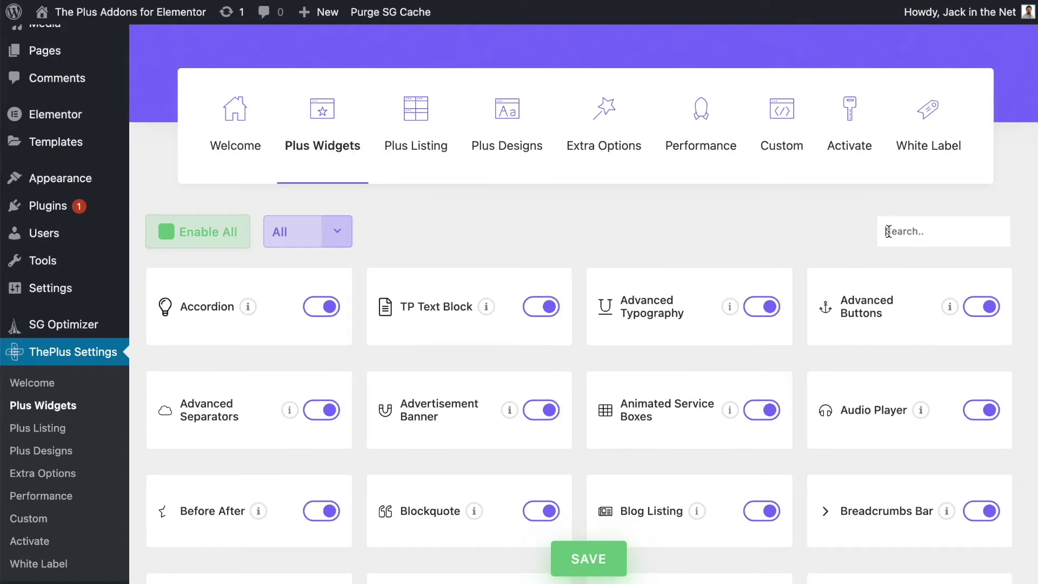
type("t")
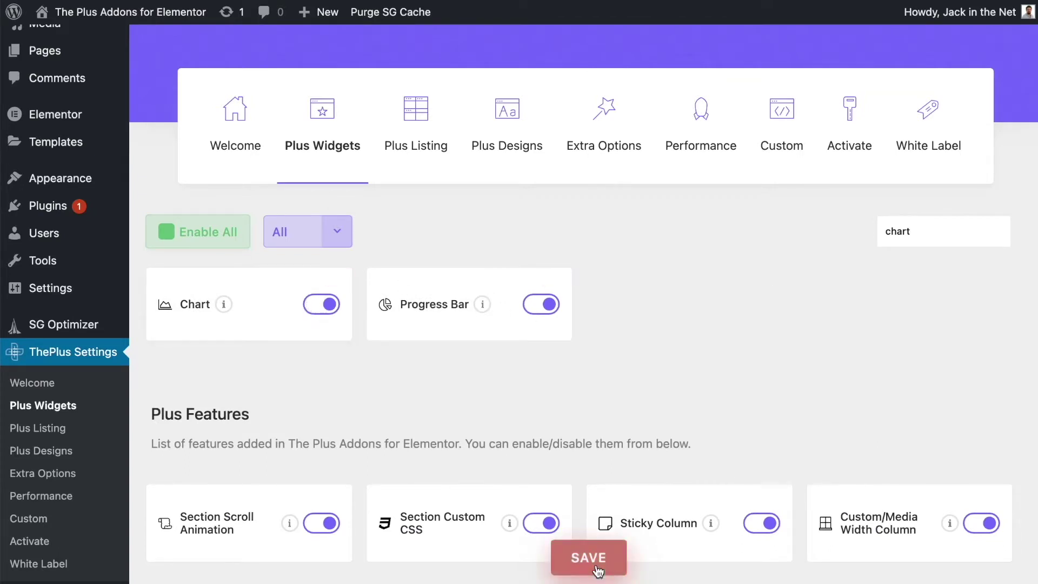
Purge all of The Plus Addons cache from the Performance settings and visit the site.
left_click(701, 132)
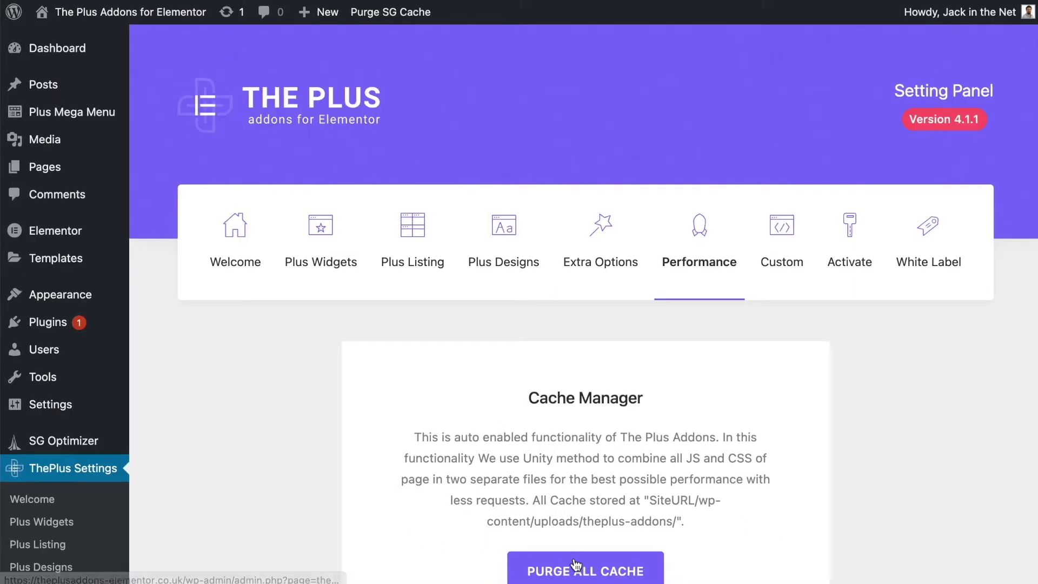
left_click(549, 570)
left_click(657, 101)
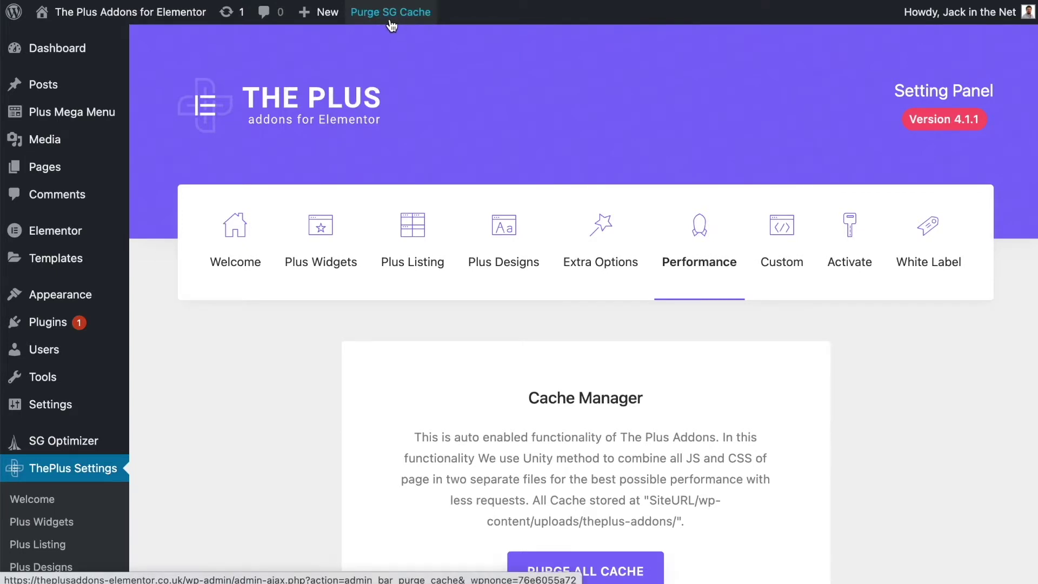
mouse_move(118, 23)
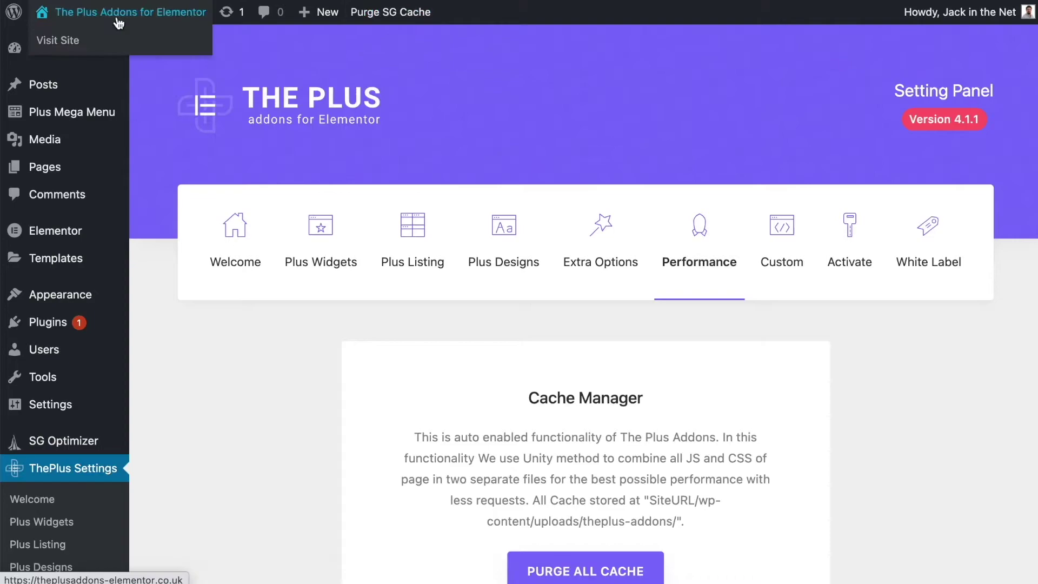
left_click(42, 44)
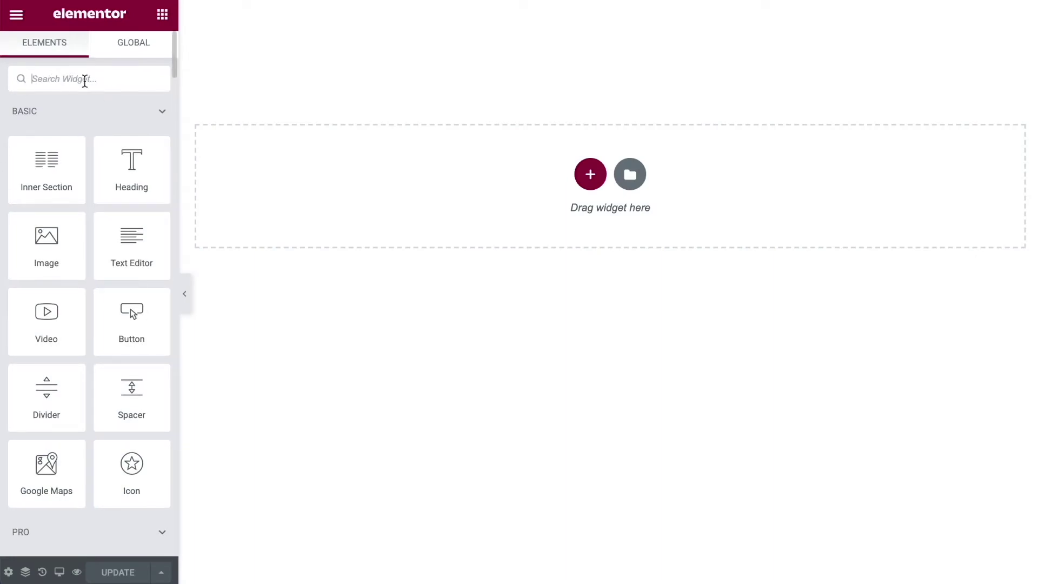
Add the Chart widget from the PlusEssential group to the empty page area.
left_click(85, 112)
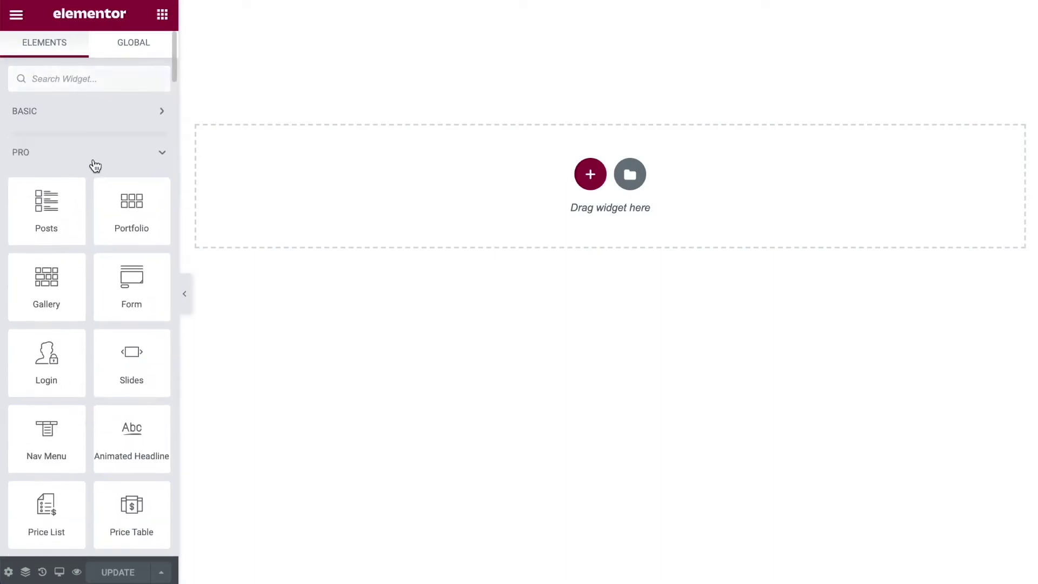
left_click(93, 158)
left_click(83, 195)
scroll(54, 200, "down", 3)
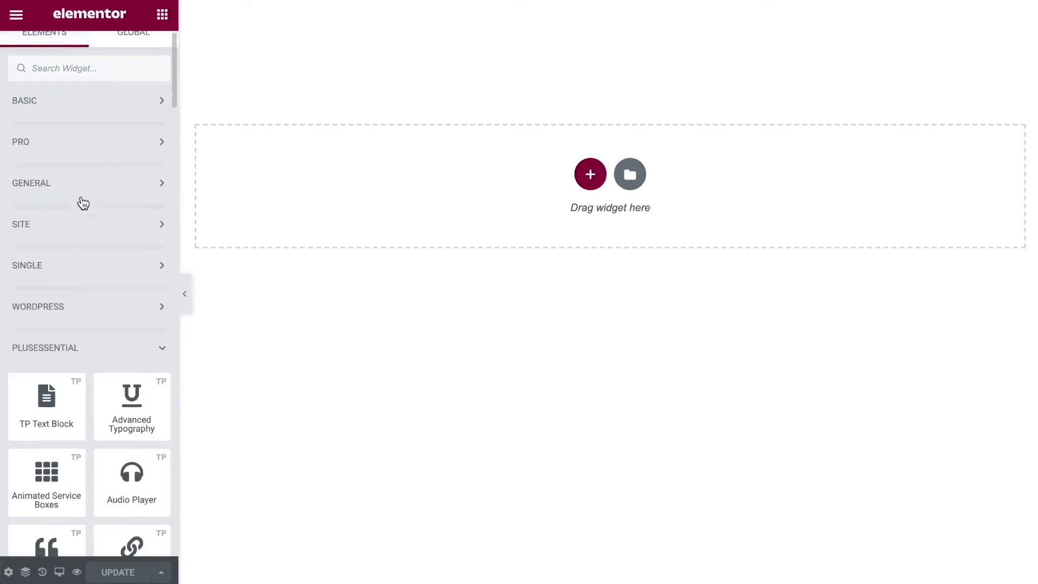
scroll(87, 218, "down", 2)
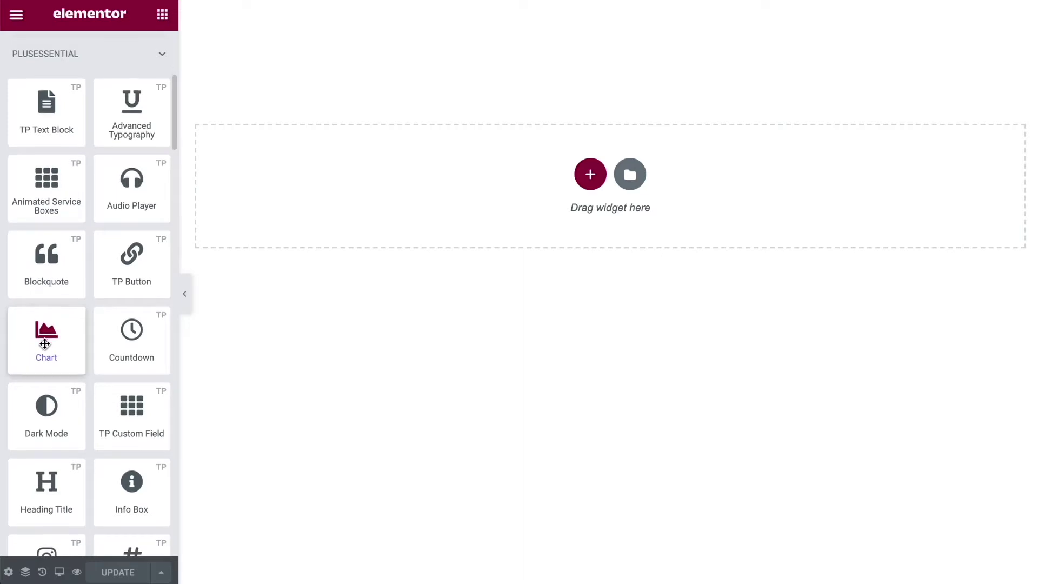
left_click_drag(44, 346, 491, 211)
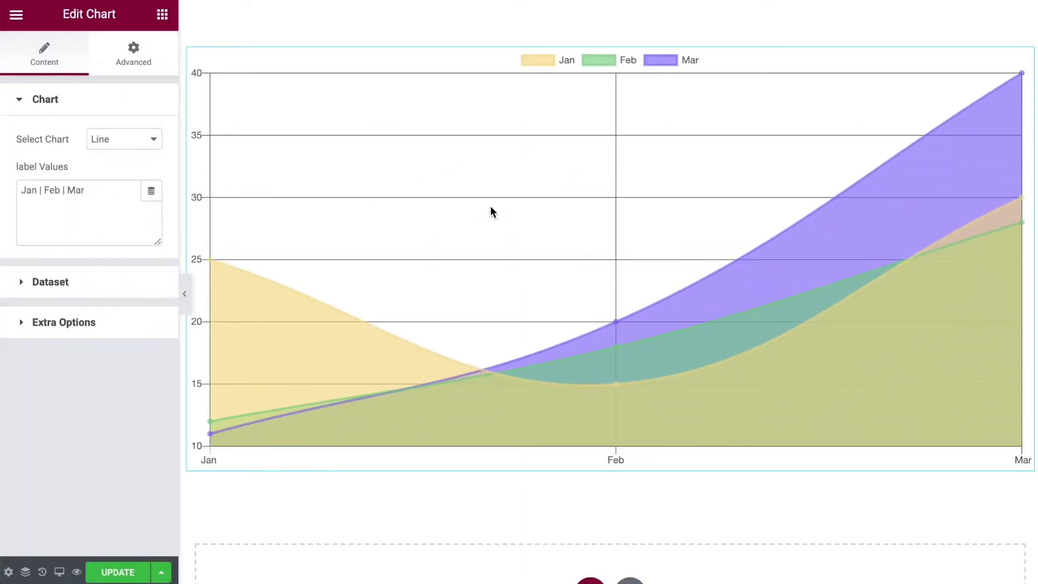
Try the Bar chart type on the widget and switch it back to Line.
left_click(128, 145)
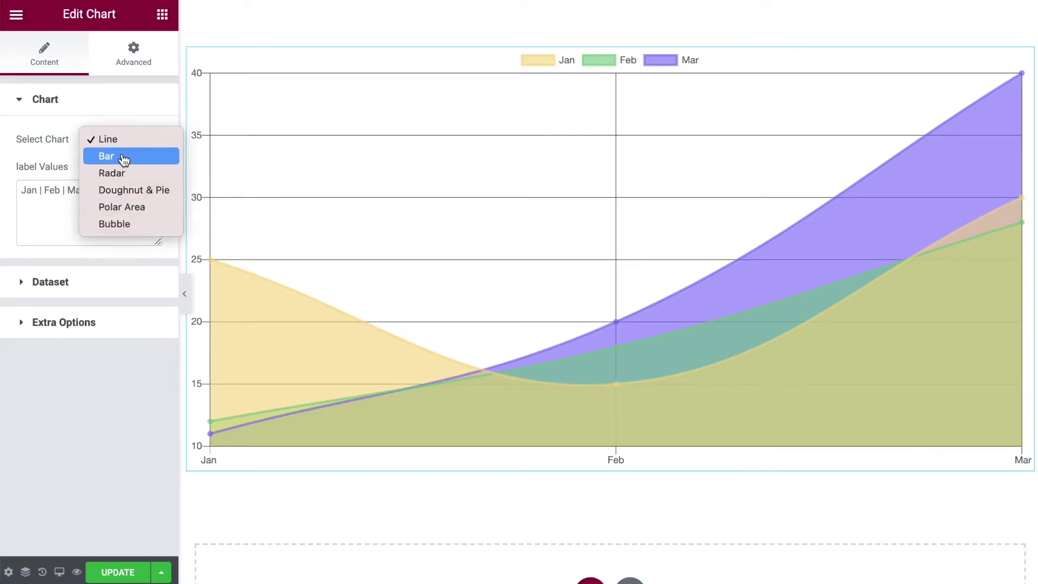
left_click(124, 157)
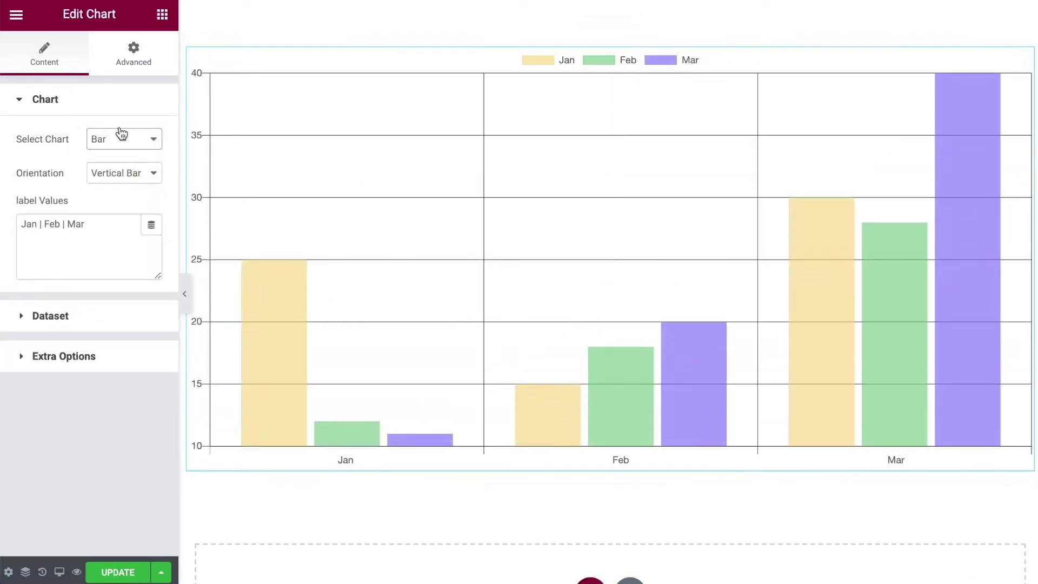
left_click(122, 134)
left_click(124, 127)
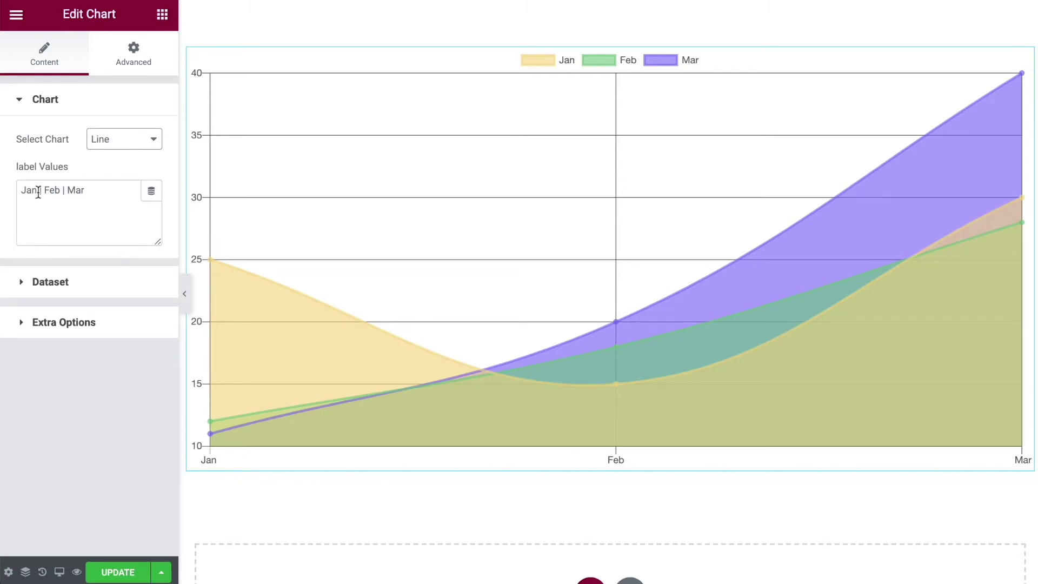
Try replacing the first label value, Jan, with 100 and restore it to Jan.
left_click_drag(39, 193, 3, 193)
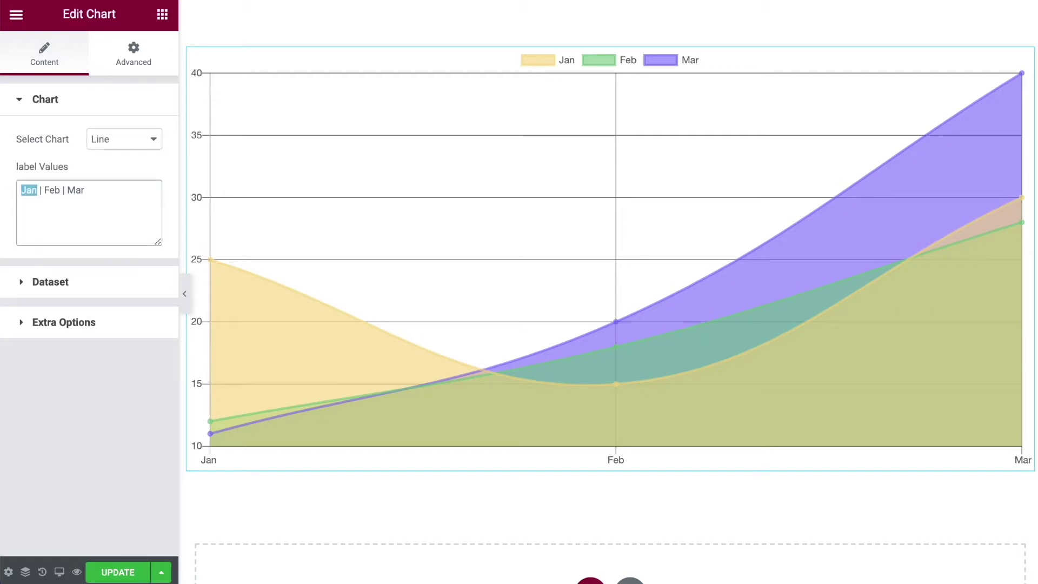
type("100")
type("Jan")
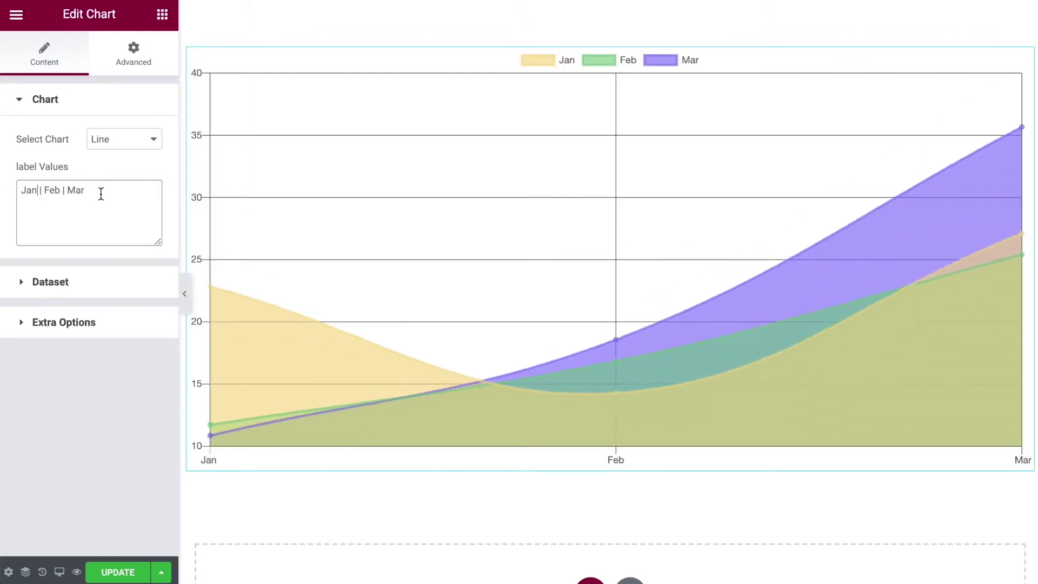
Extend the chart's label values with Apr and May, separated by vertical bars.
left_click(99, 193)
type("|")
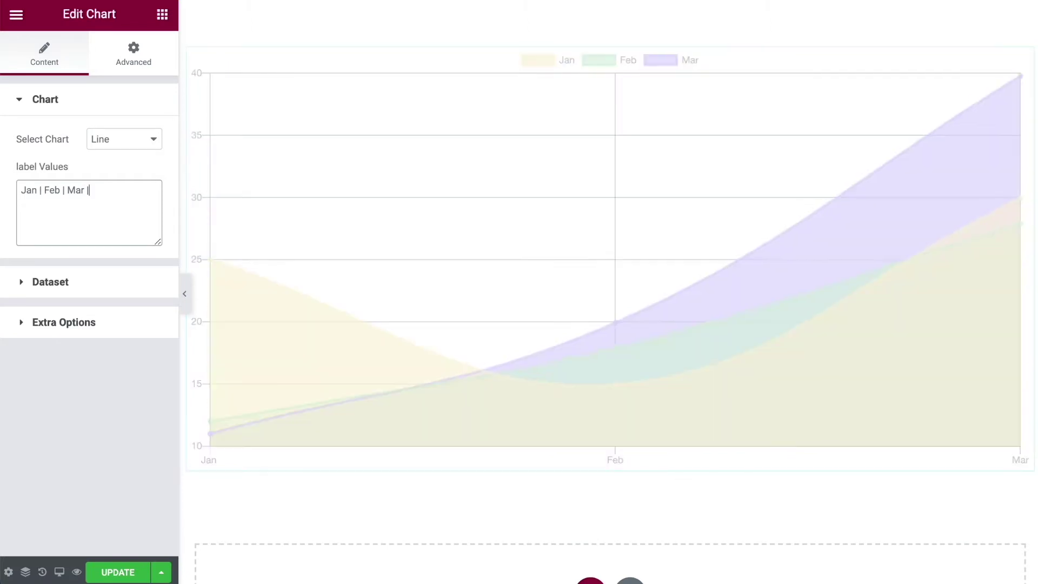
type(" Apr")
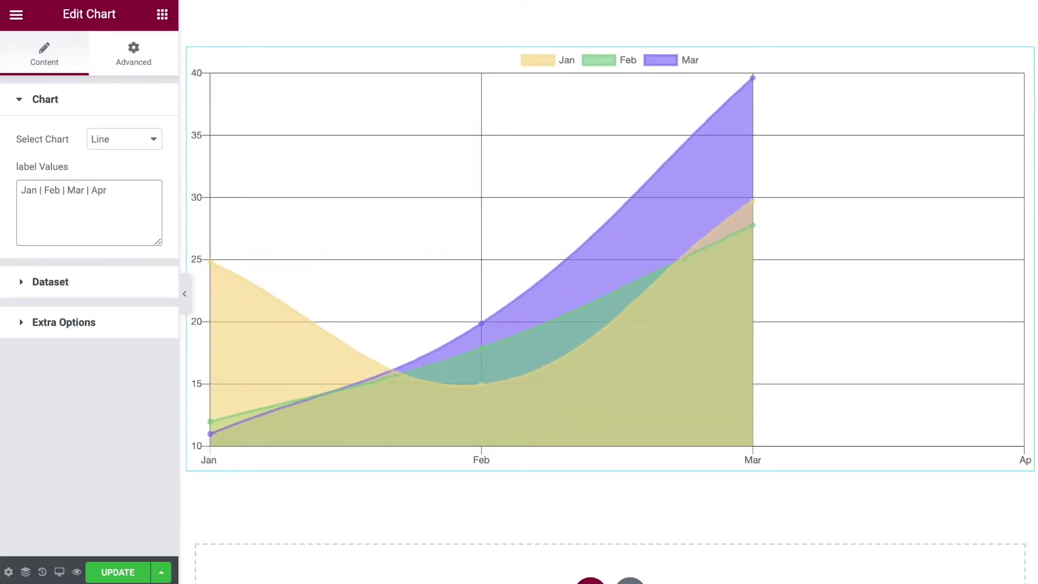
type(" | M")
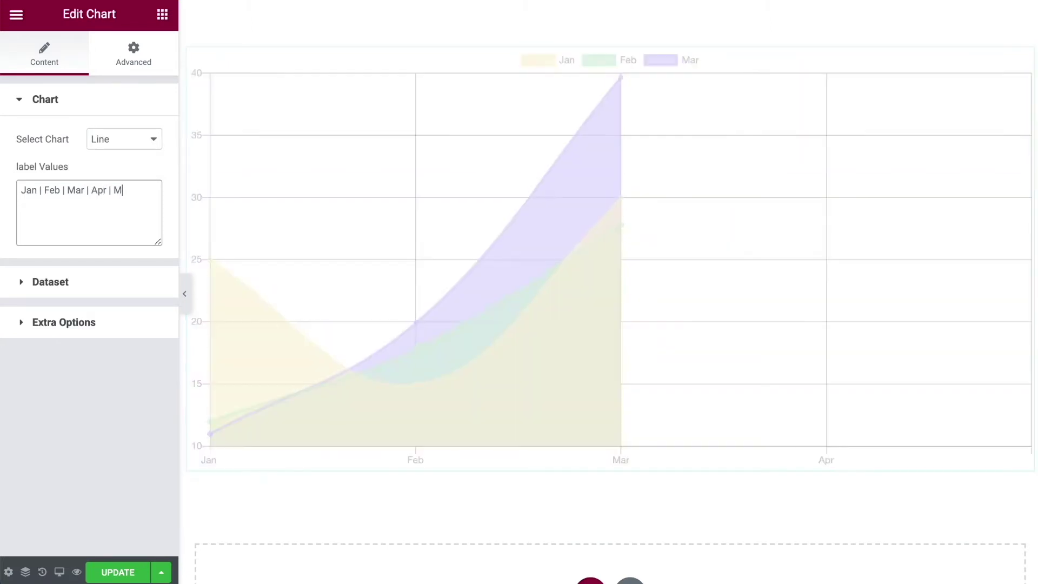
type("ay")
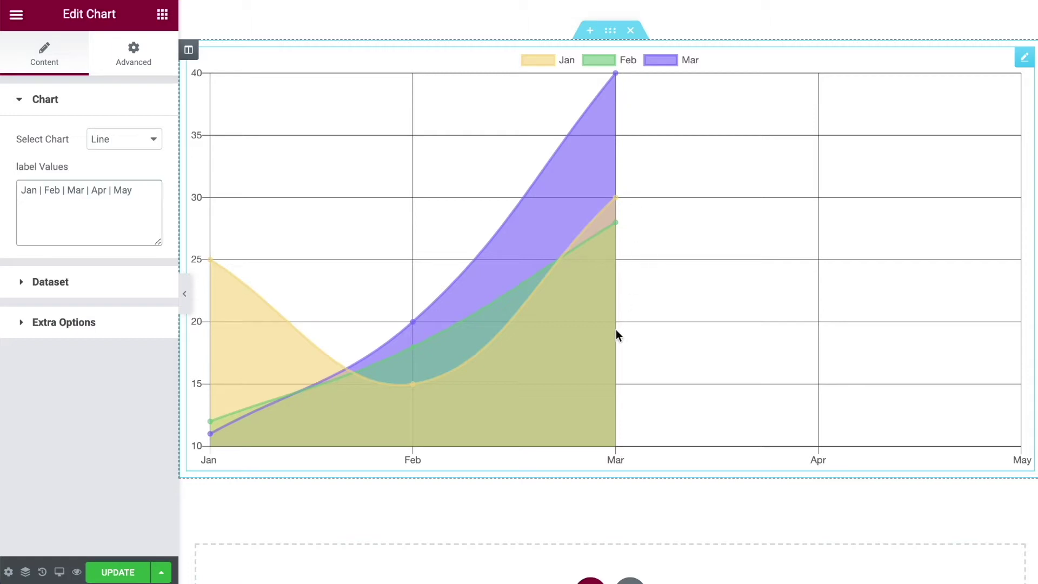
Duplicate the Mar item in the chart's dataset and label the copy Apr.
left_click(50, 281)
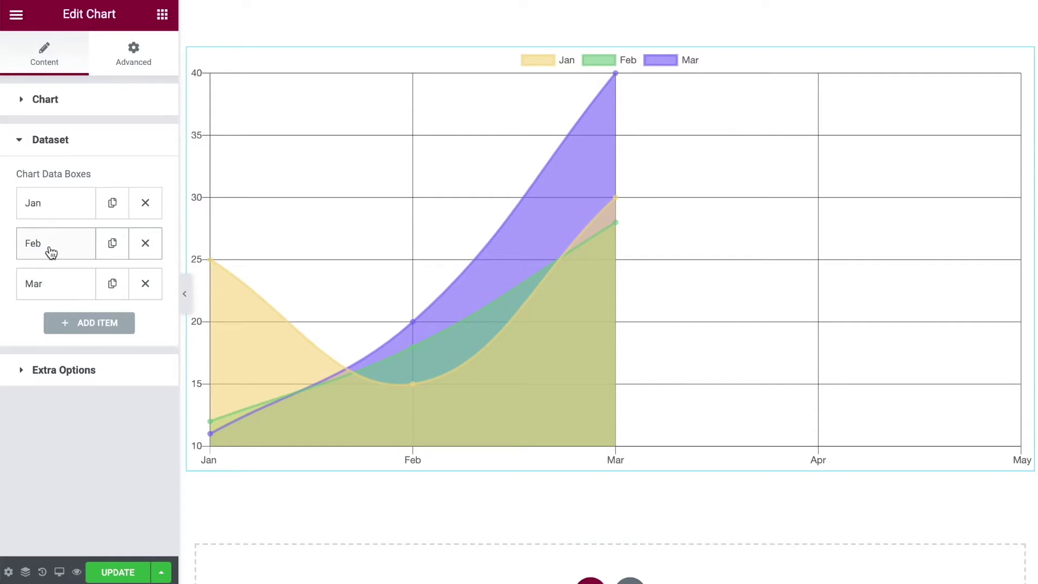
left_click(112, 284)
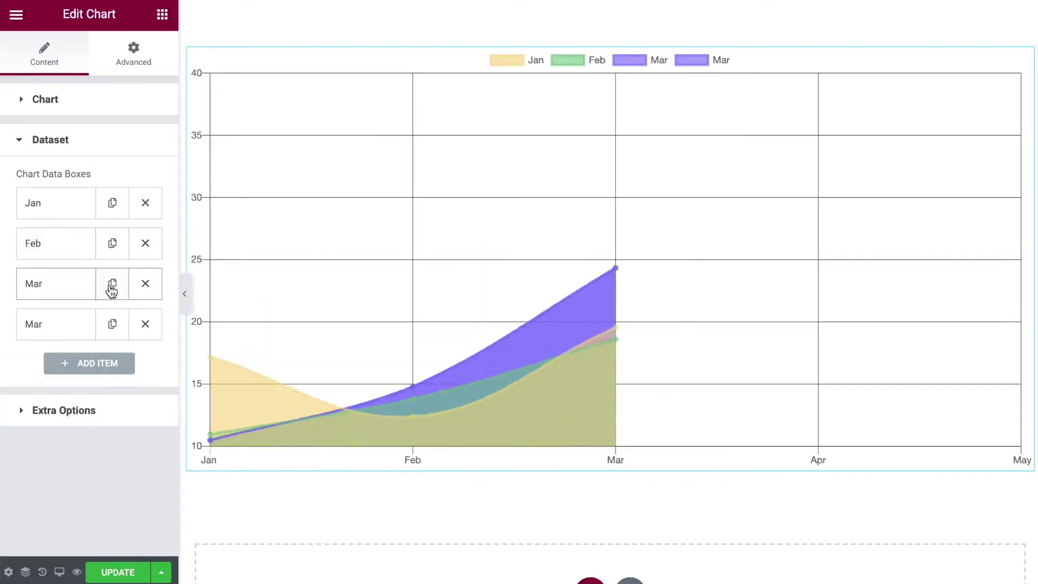
left_click(47, 328)
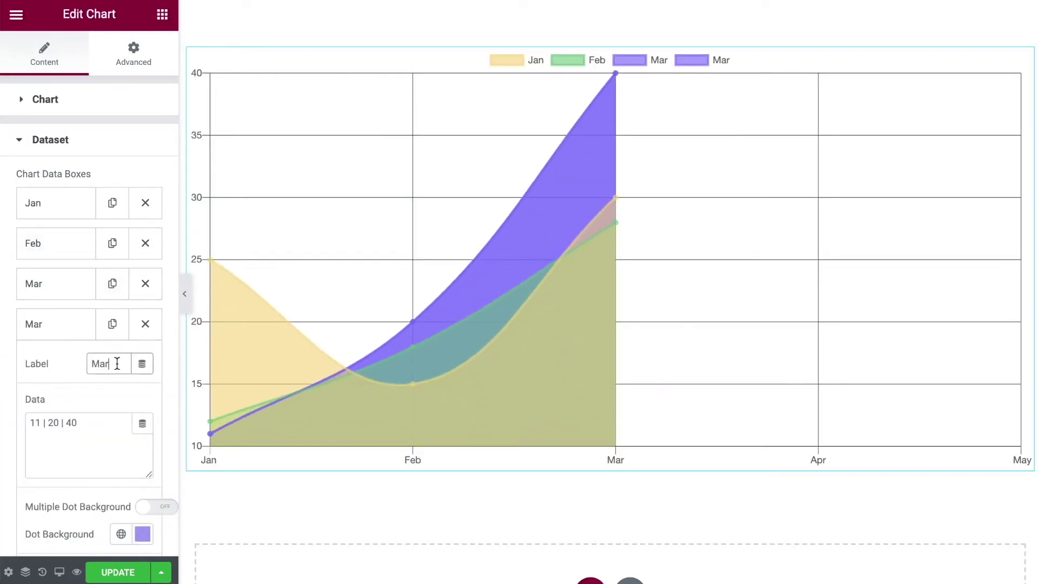
type("Apr")
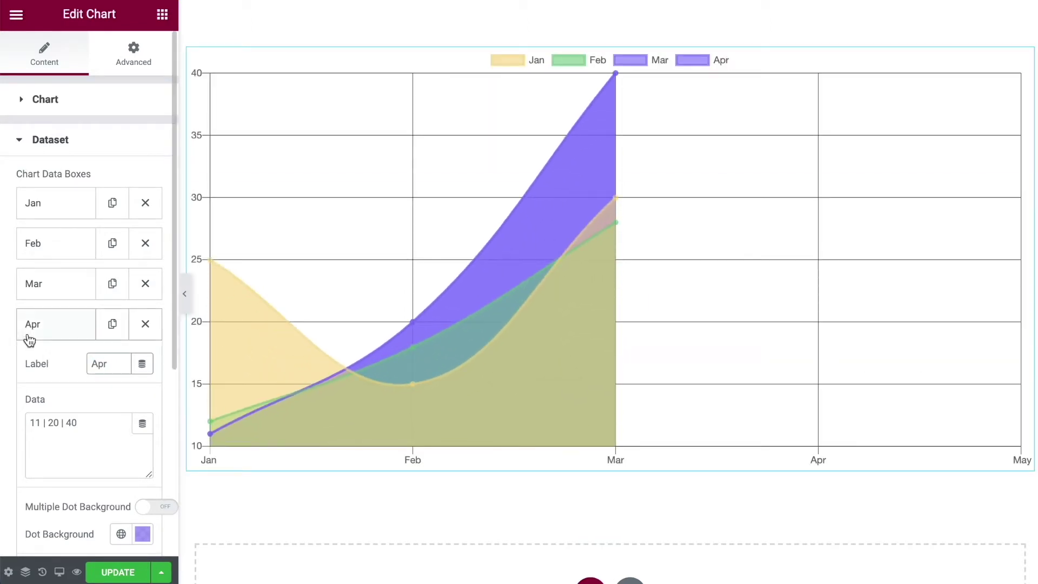
left_click(30, 337)
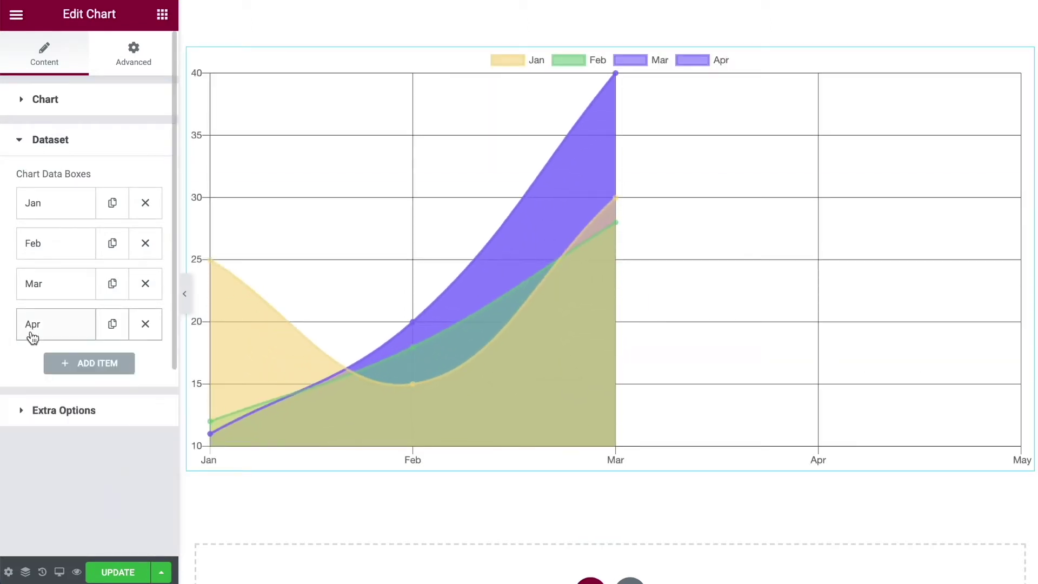
Add a new item to the chart's dataset and label it May.
left_click(75, 366)
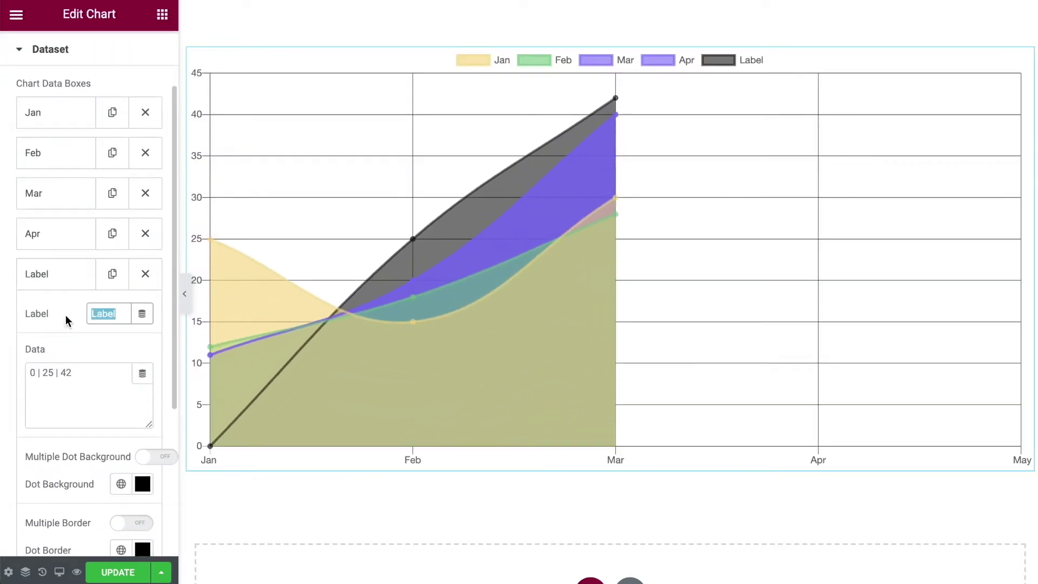
type("May")
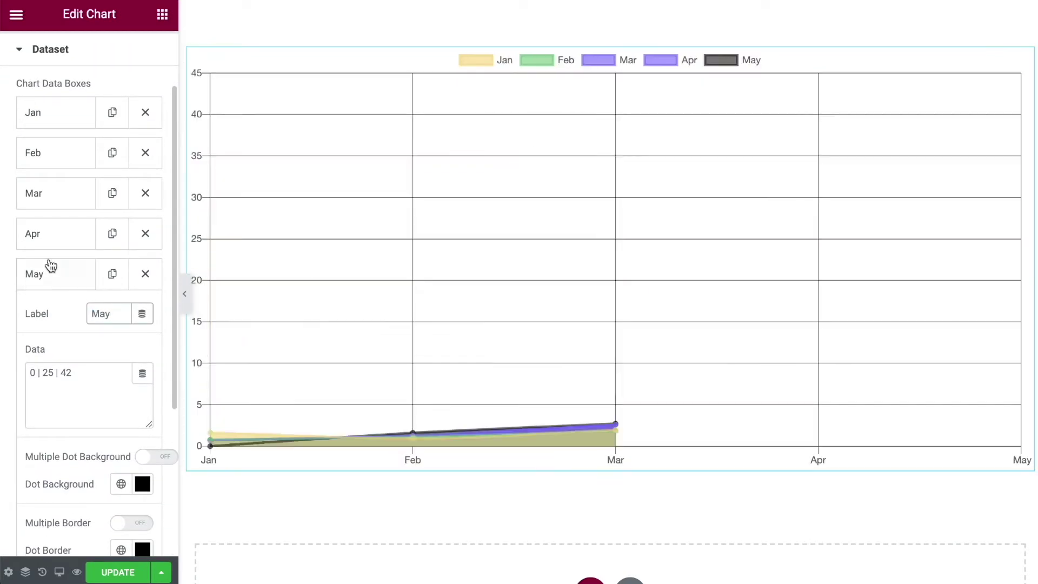
left_click(51, 266)
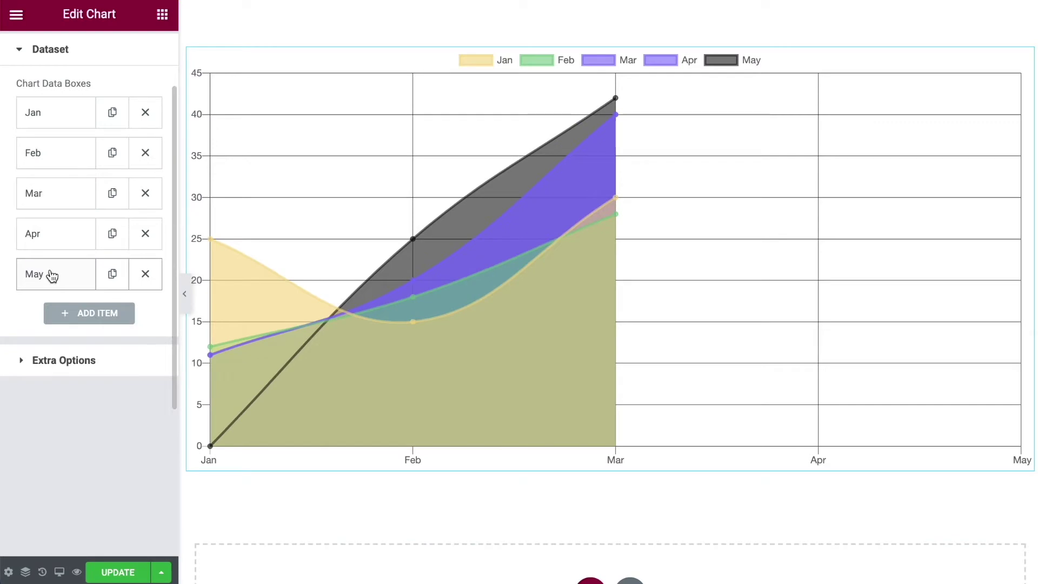
Extend the Jan dataset item's data with the values 50 and 75, separated by vertical bars.
scroll(53, 182, "up", 1)
left_click(46, 166)
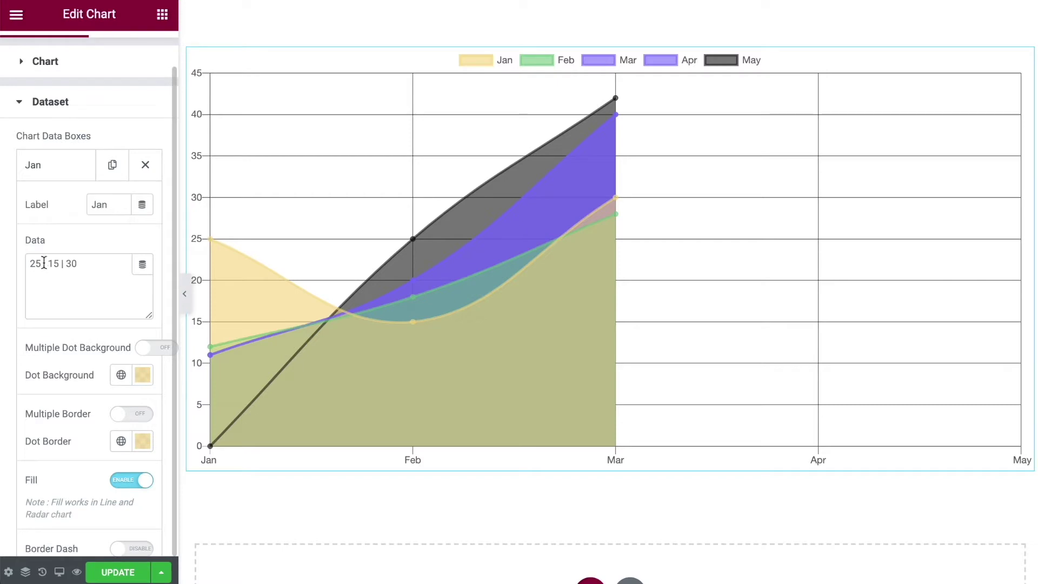
left_click(84, 263)
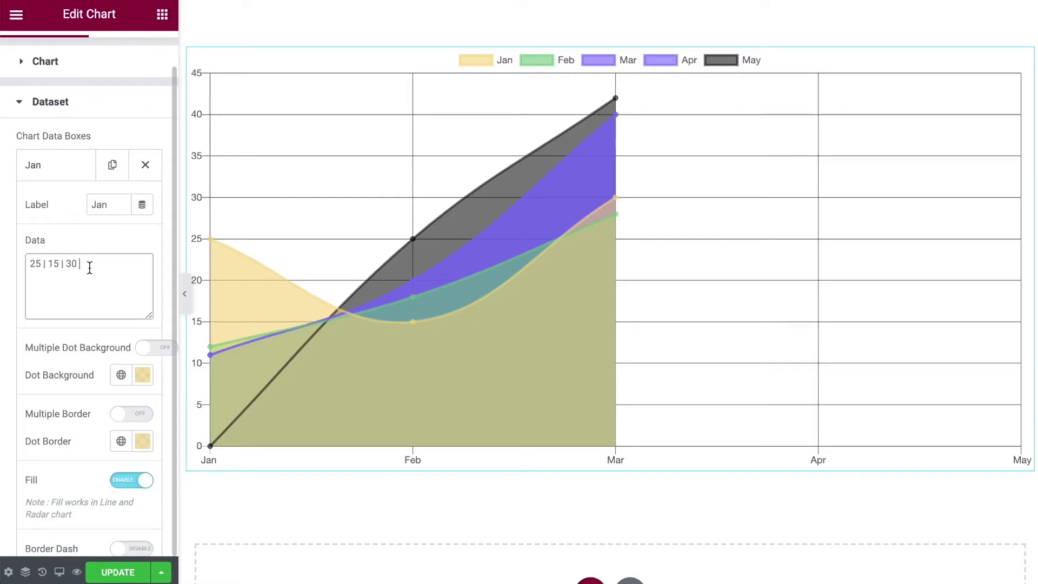
type("| 50")
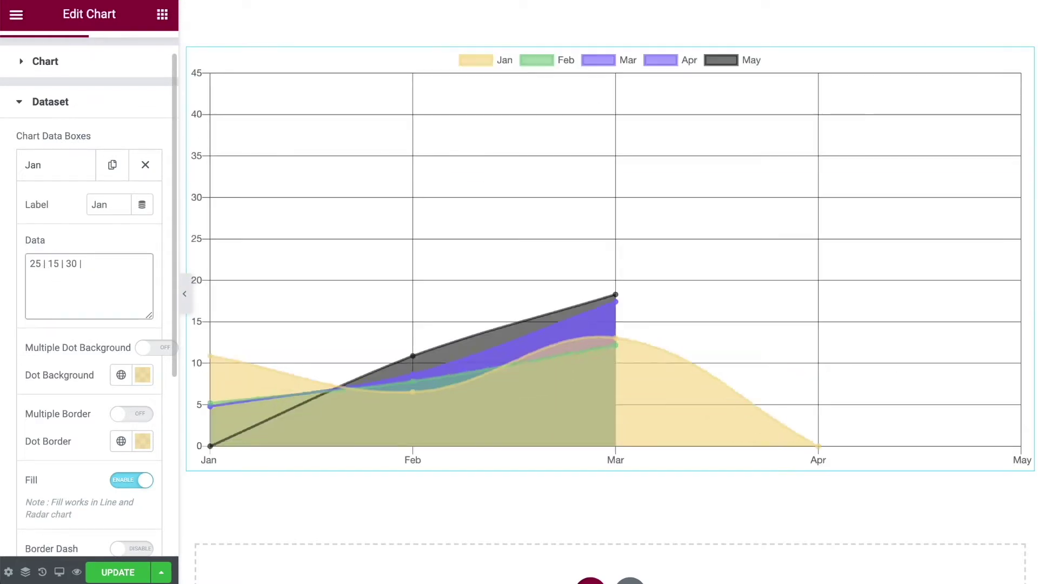
type(" |")
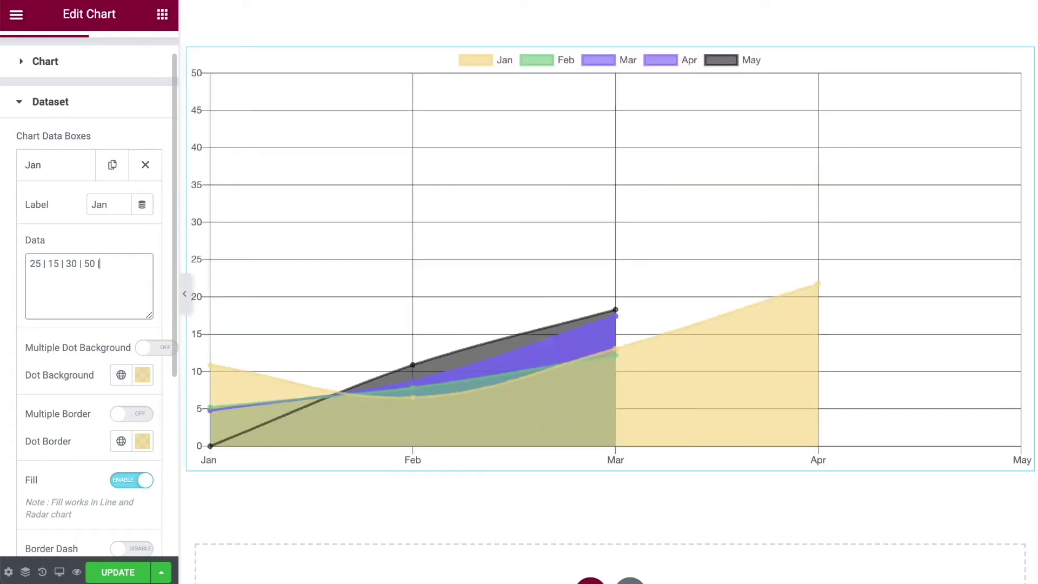
type(" 75")
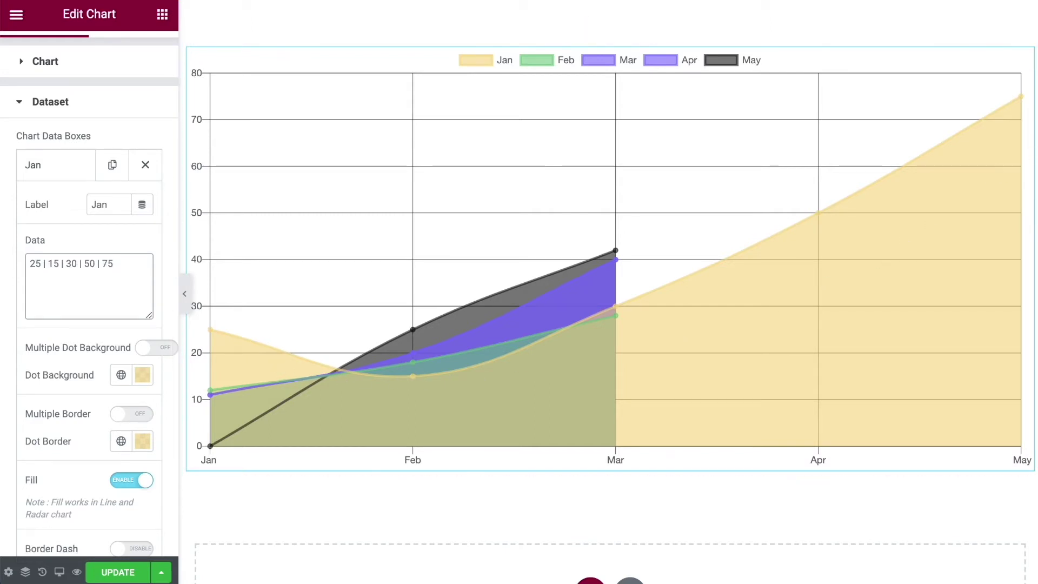
left_click(74, 166)
Examine the data values of the Jan, Feb and Mar dataset items.
left_click(69, 210)
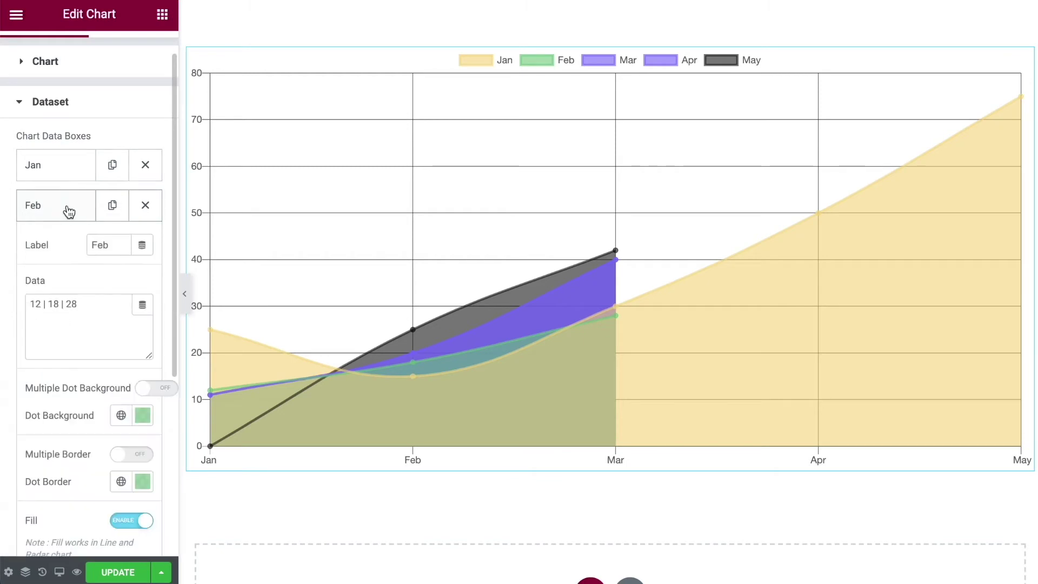
scroll(69, 211, "down", 1)
left_click(54, 171)
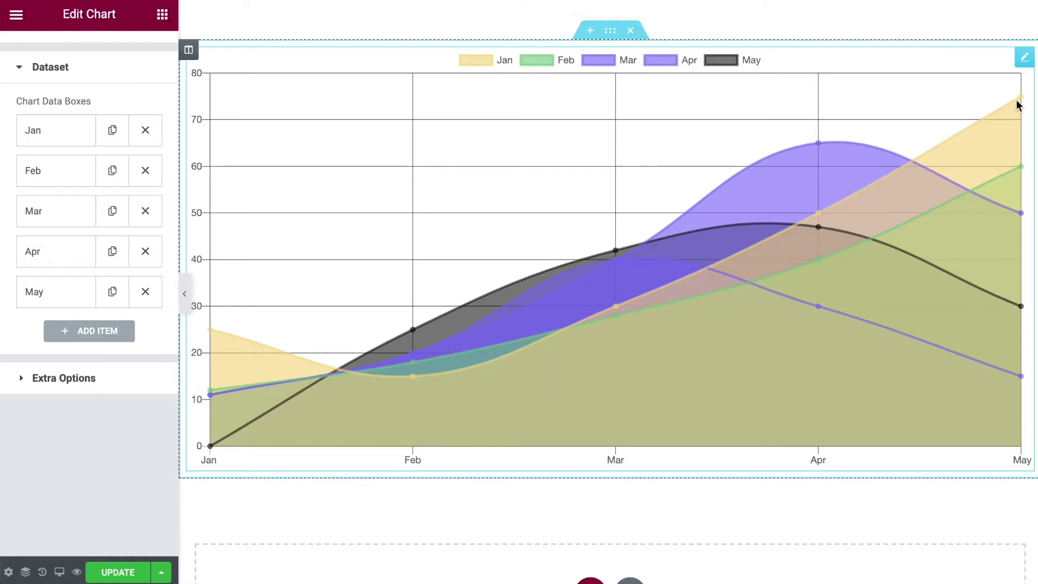
left_click(36, 137)
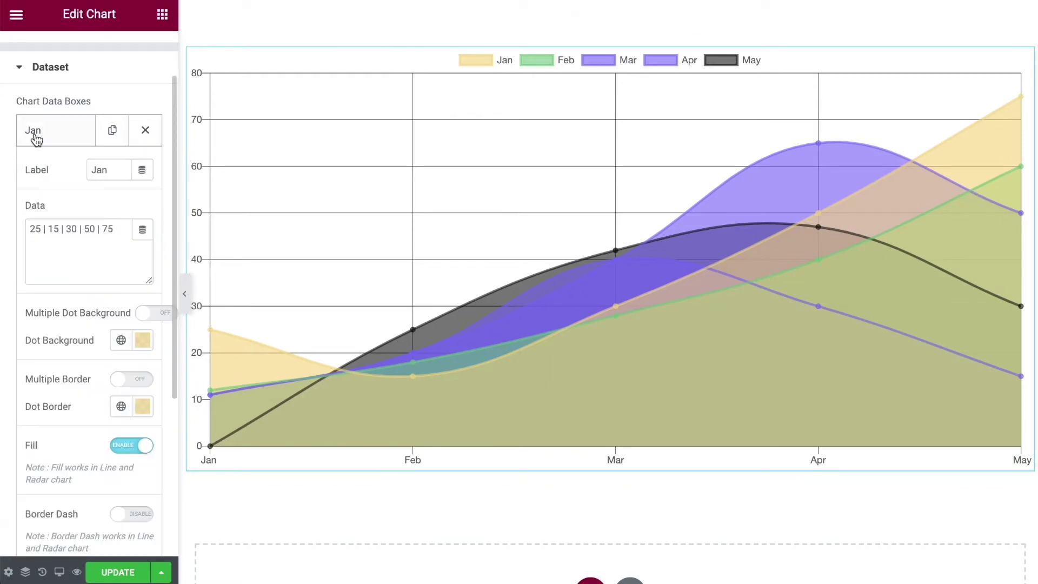
left_click(51, 131)
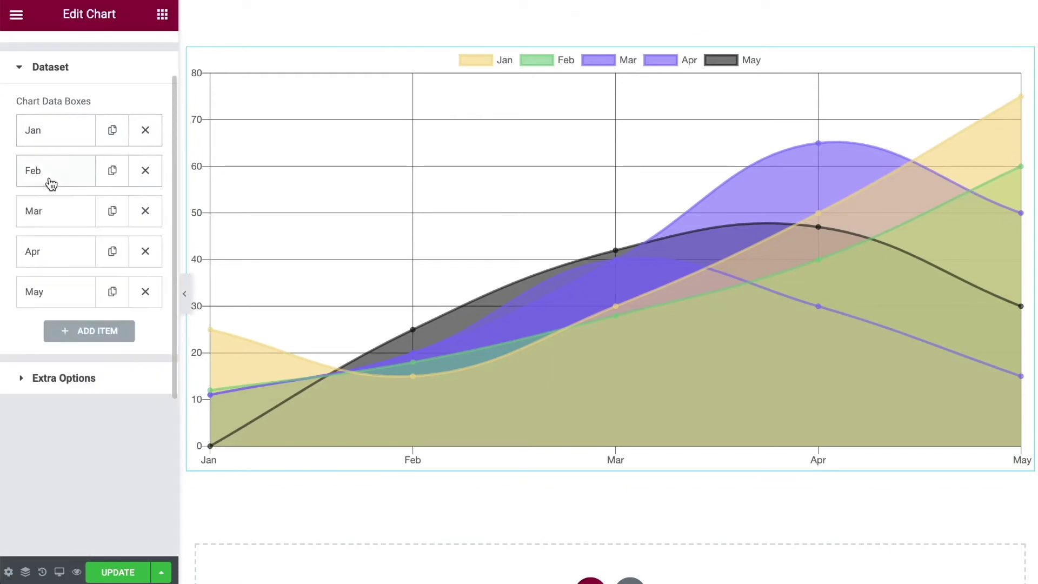
left_click(50, 184)
left_click(48, 181)
left_click(43, 222)
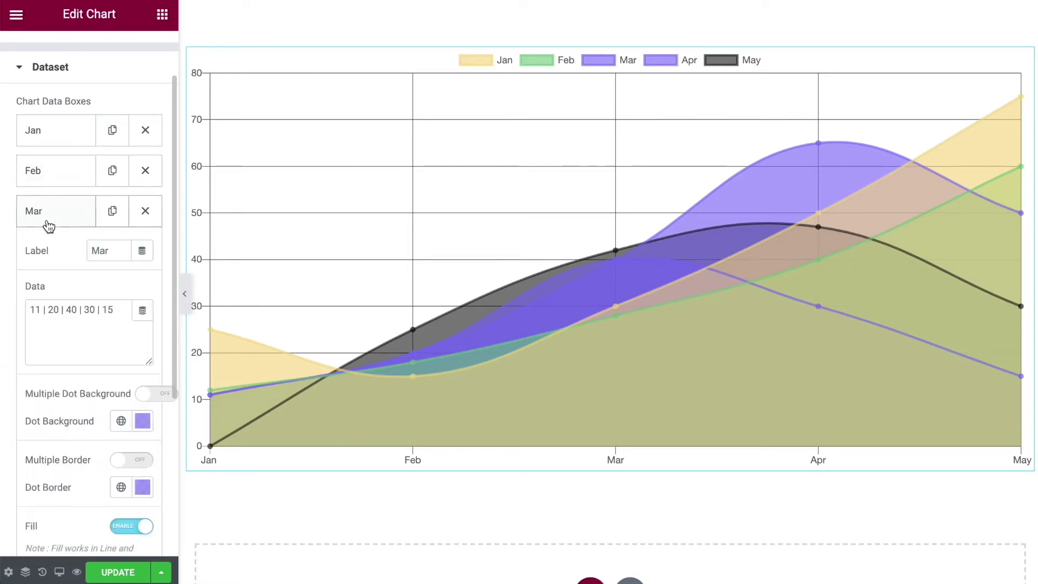
Disable the fill for the Jan and Feb dataset items.
left_click(52, 128)
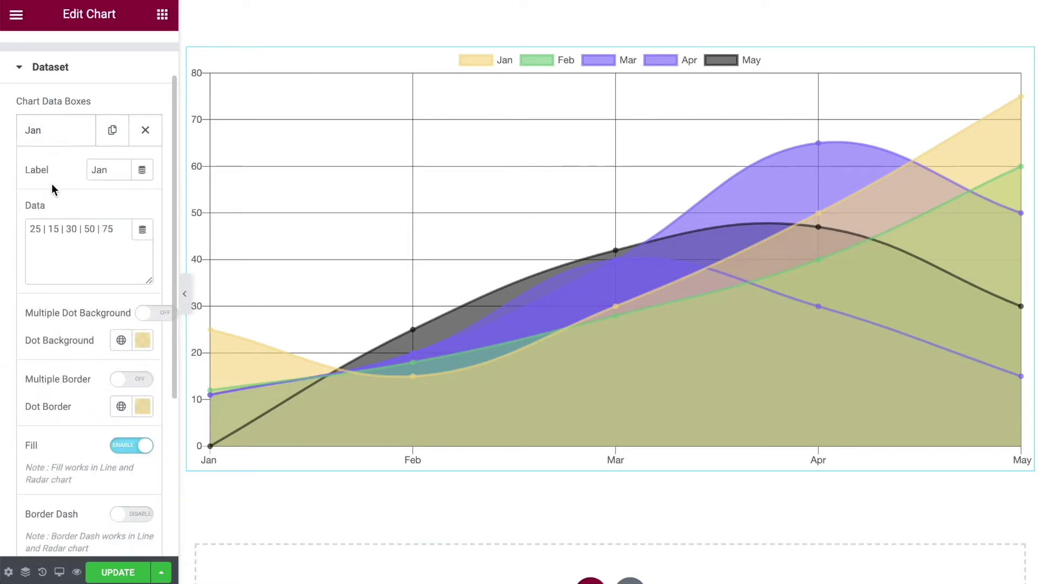
scroll(52, 181, "down", 1)
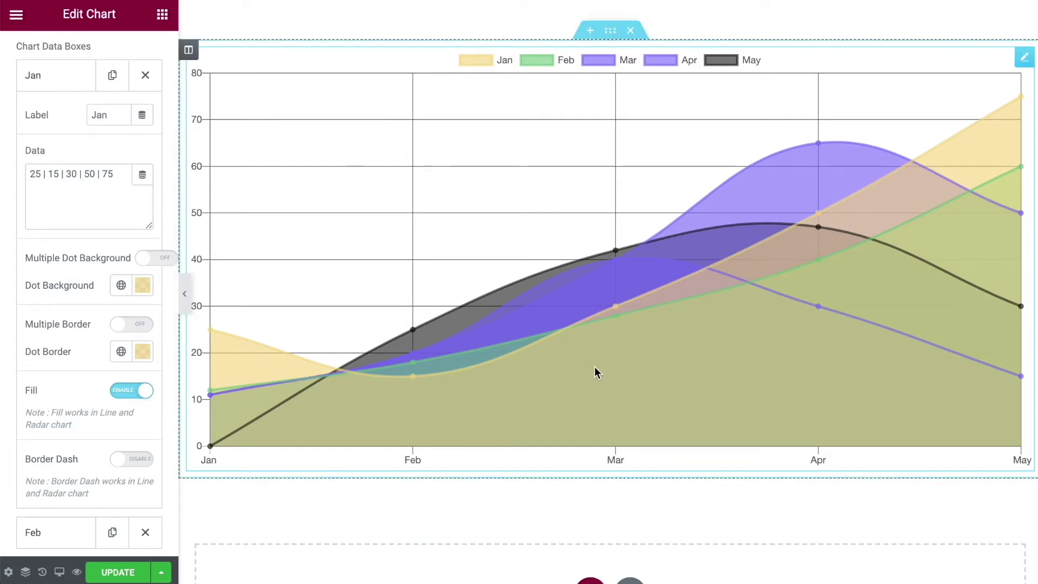
left_click(128, 390)
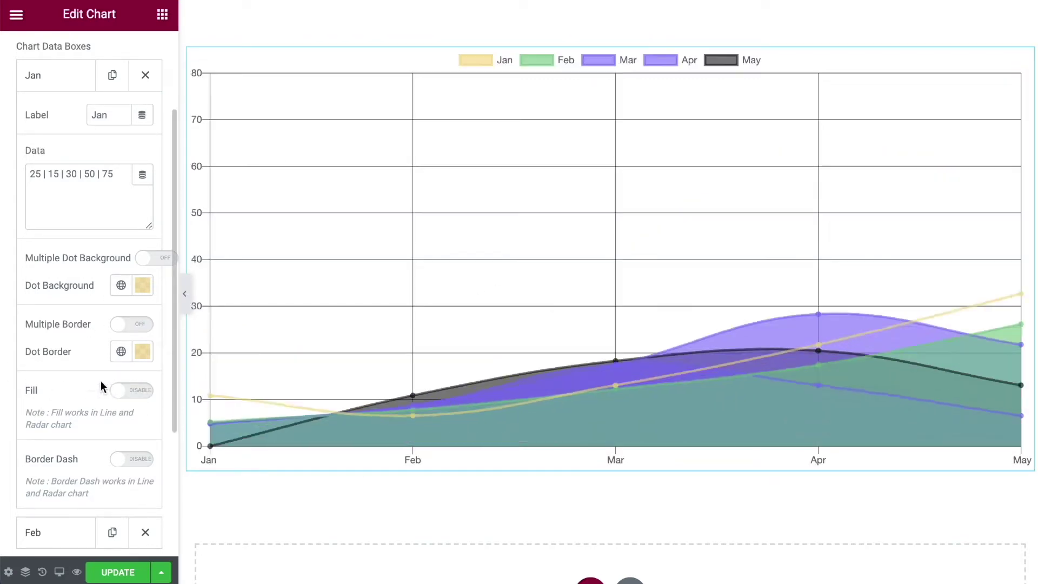
scroll(100, 381, "up", 3)
left_click(50, 208)
left_click(51, 251)
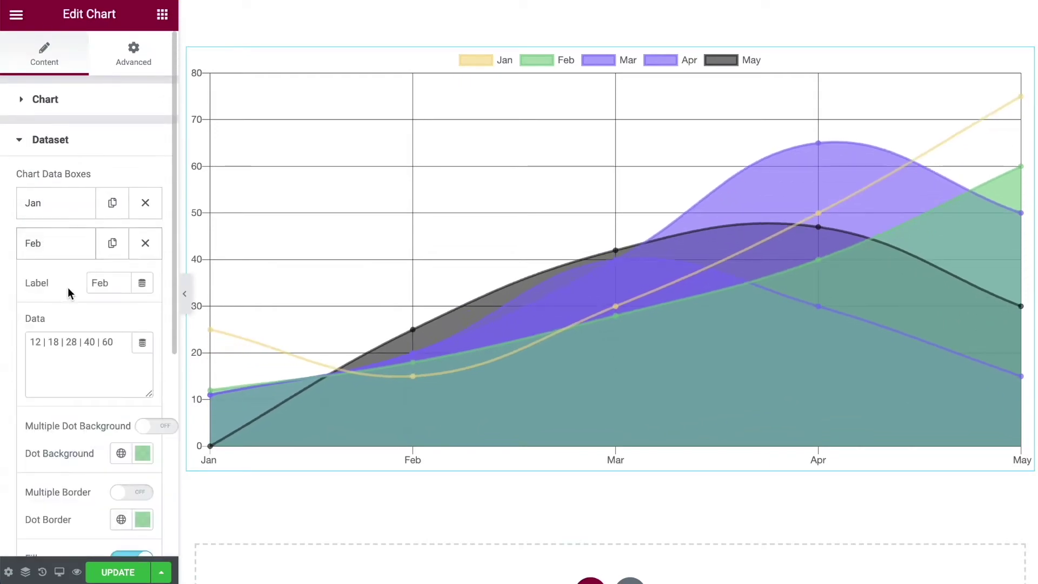
scroll(69, 290, "down", 3)
left_click(143, 385)
Disable the fill for the Mar, Apr and May dataset items.
scroll(98, 373, "down", 2)
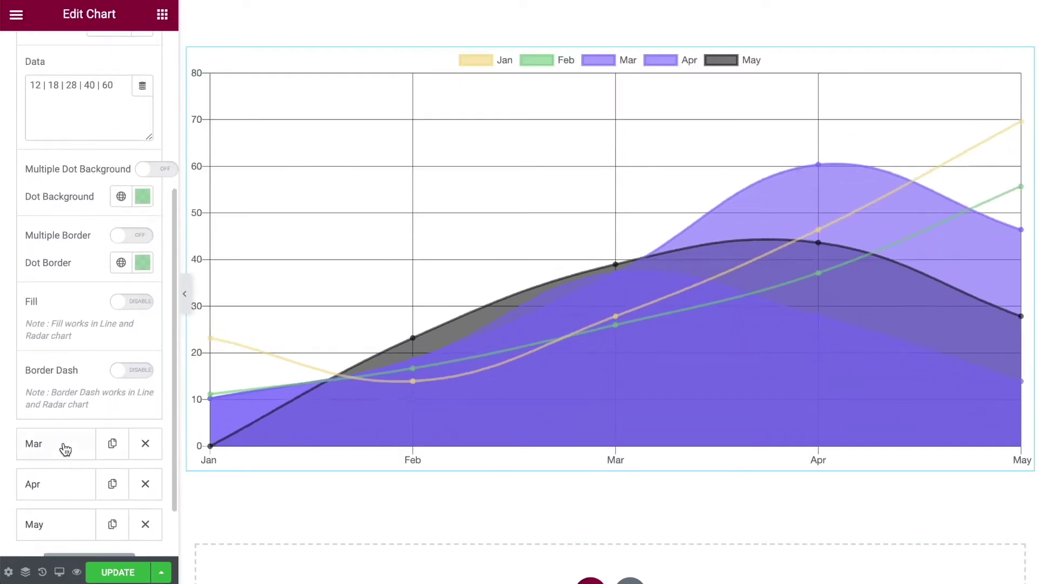
left_click(63, 447)
left_click(128, 328)
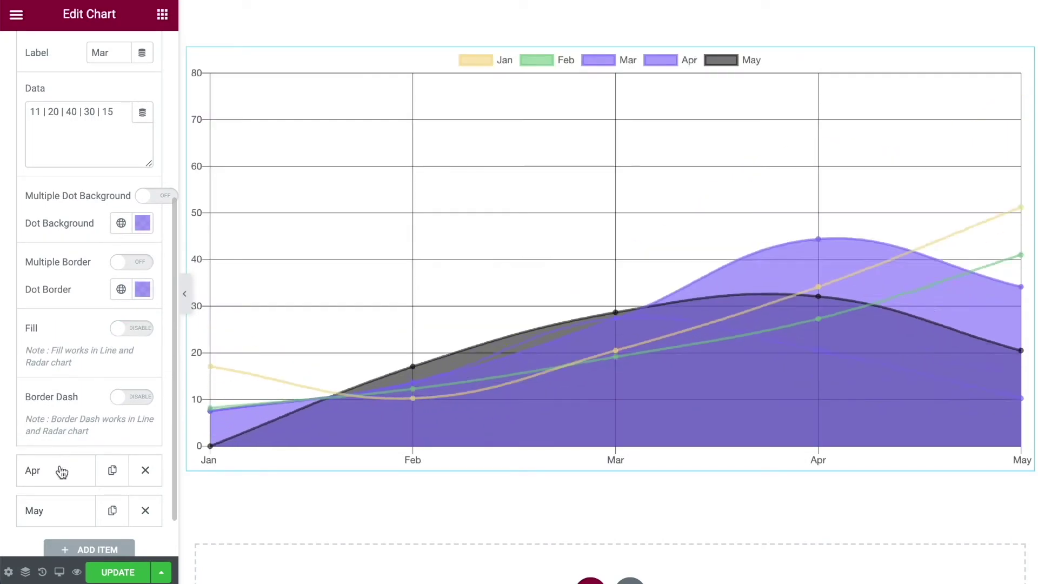
left_click(64, 470)
left_click(123, 373)
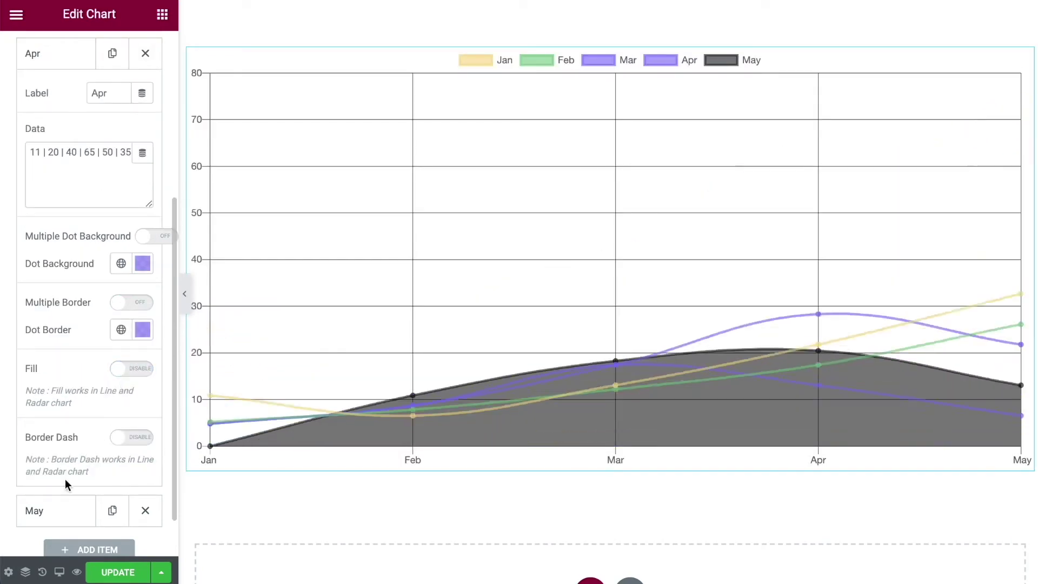
left_click(57, 501)
left_click(130, 411)
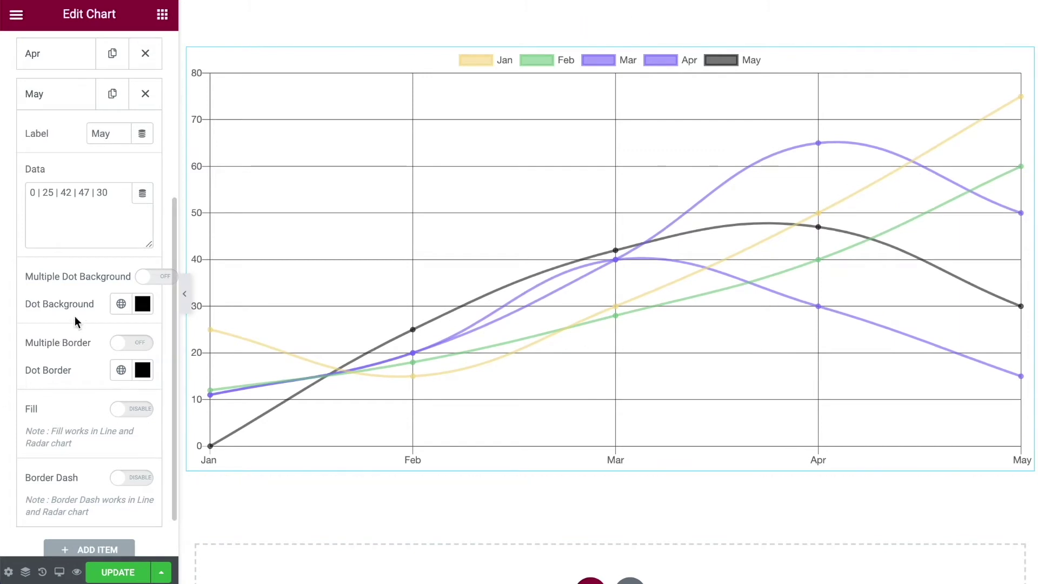
Change the first four data values of the Jan dataset item to 75, 80, 85 and 85.
scroll(95, 313, "up", 5)
left_click(44, 215)
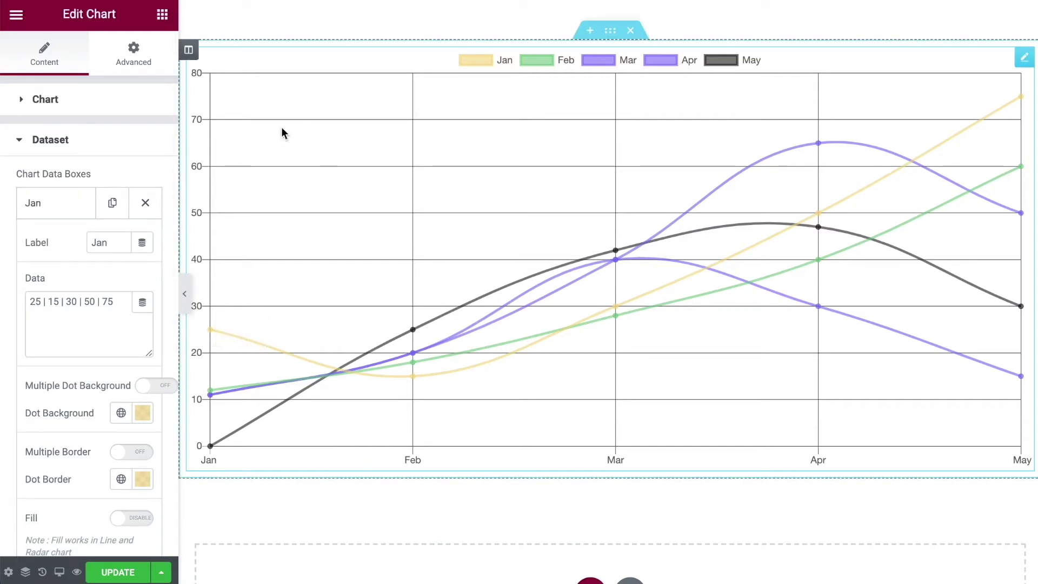
left_click_drag(41, 301, 25, 304)
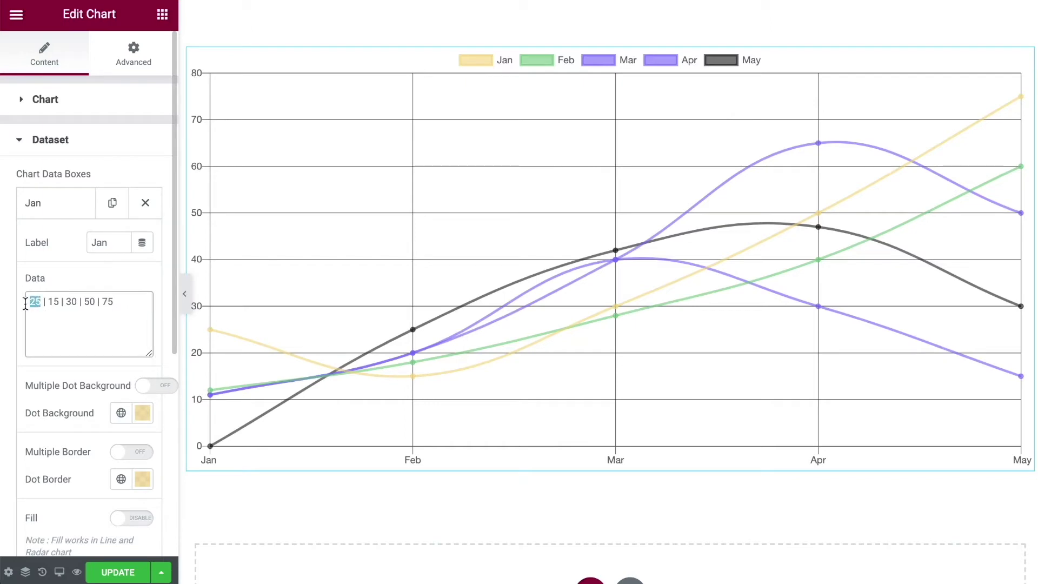
type("75")
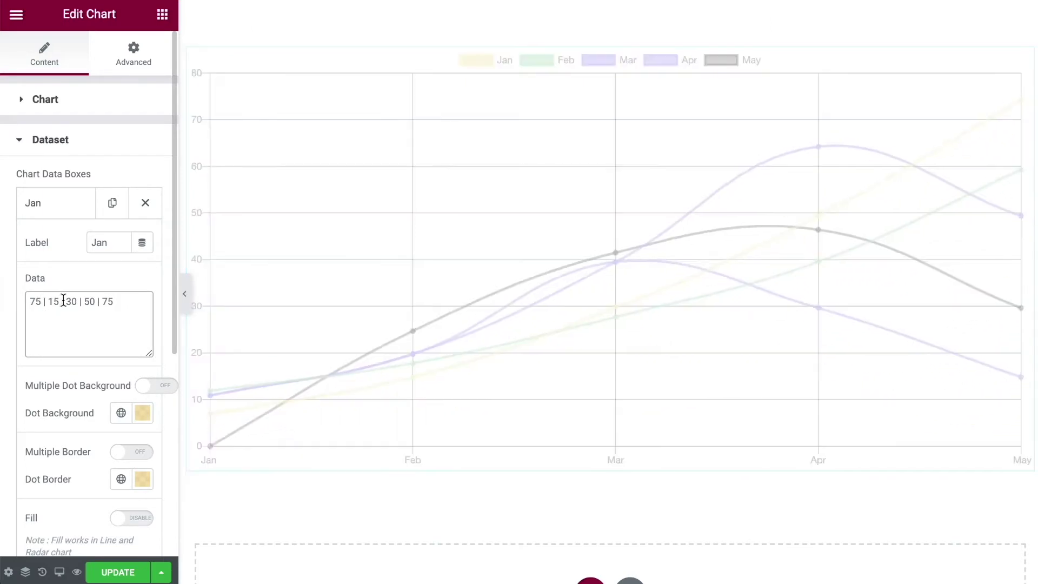
left_click_drag(60, 302, 50, 300)
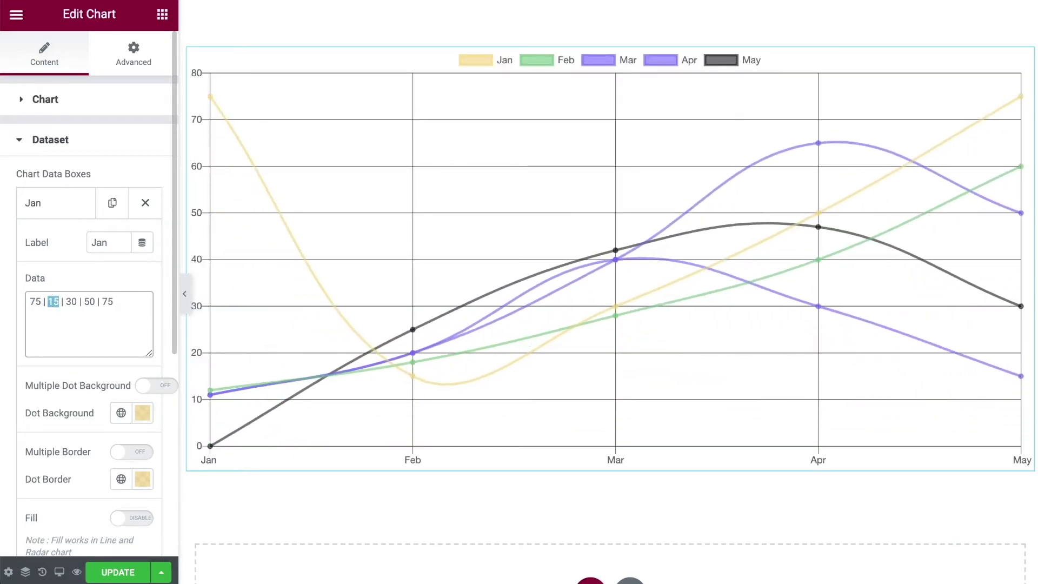
type("80")
left_click_drag(78, 301, 68, 301)
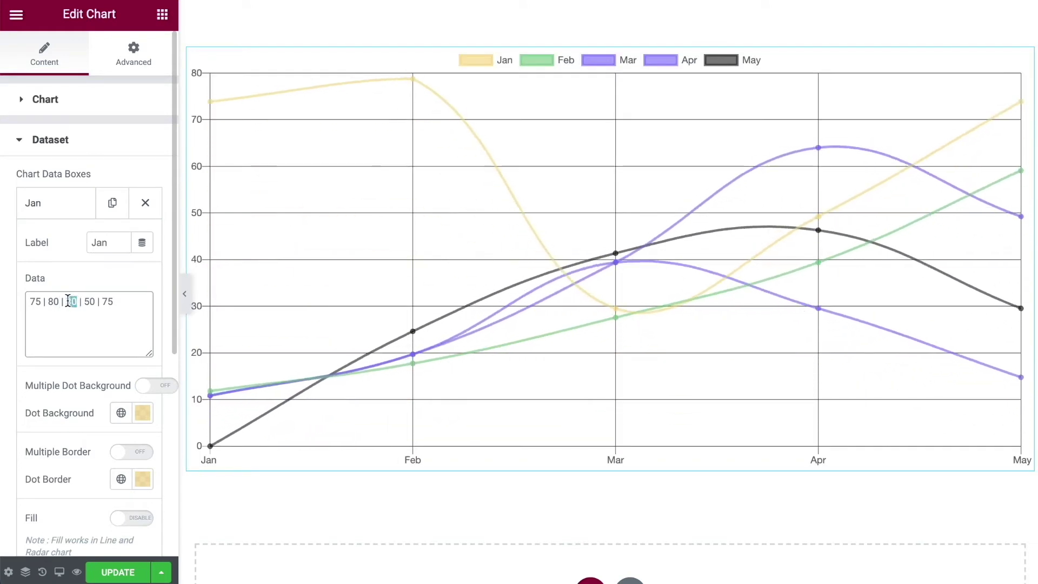
type("85")
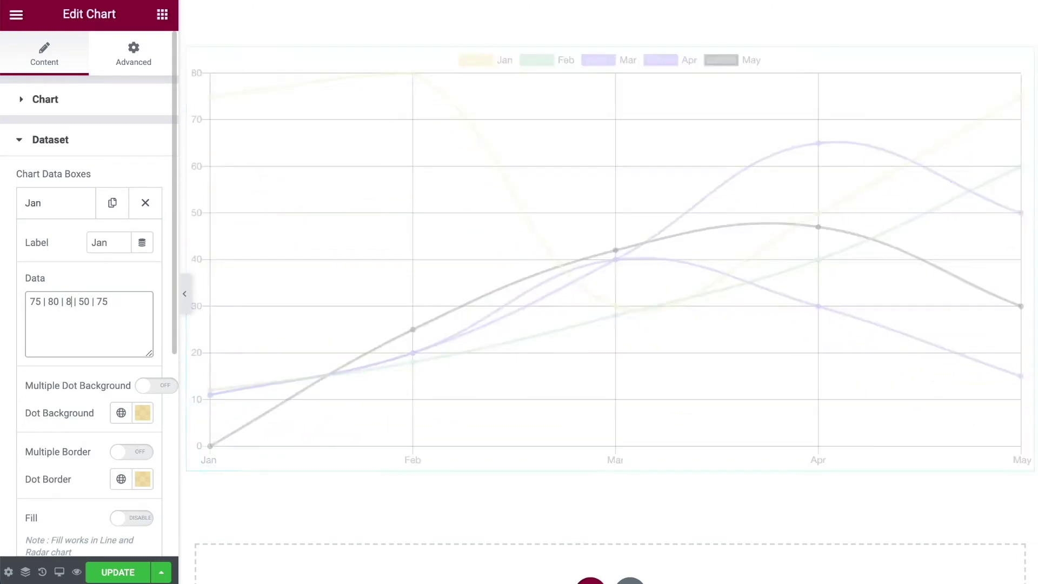
left_click_drag(95, 301, 86, 300)
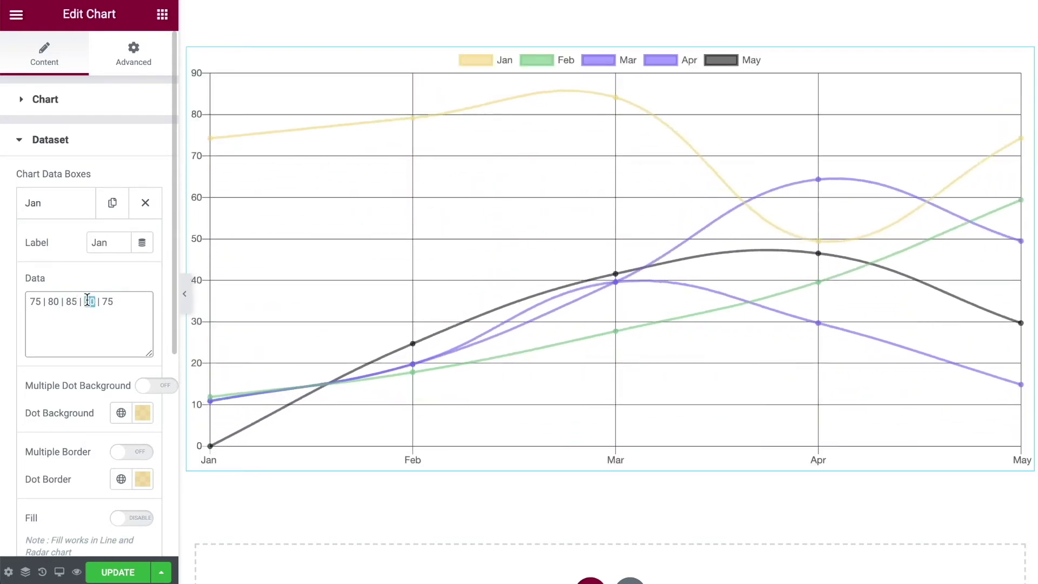
type("85")
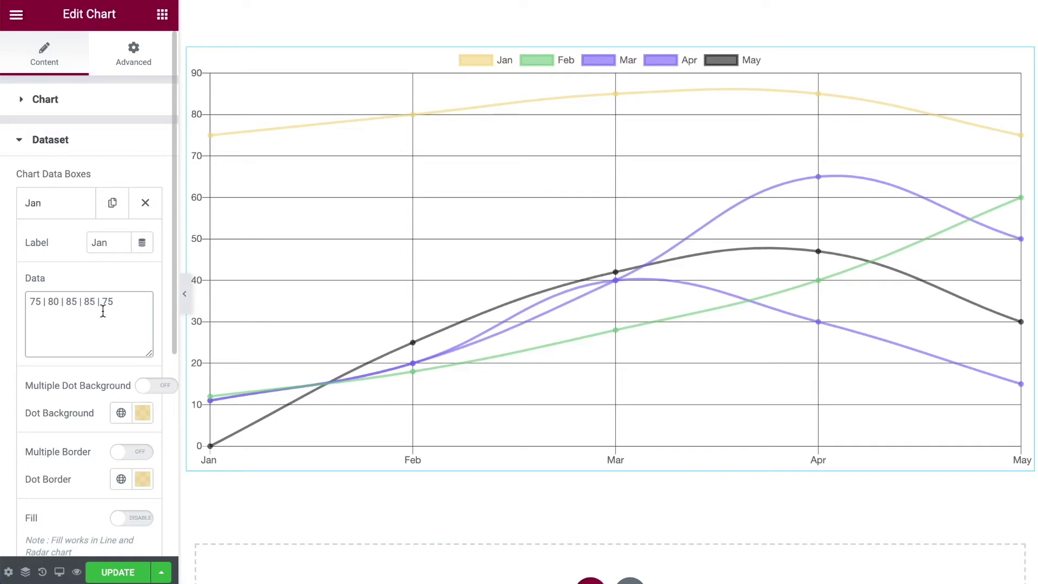
Try changing the Jan dataset item's fourth data value to 185.
type("1")
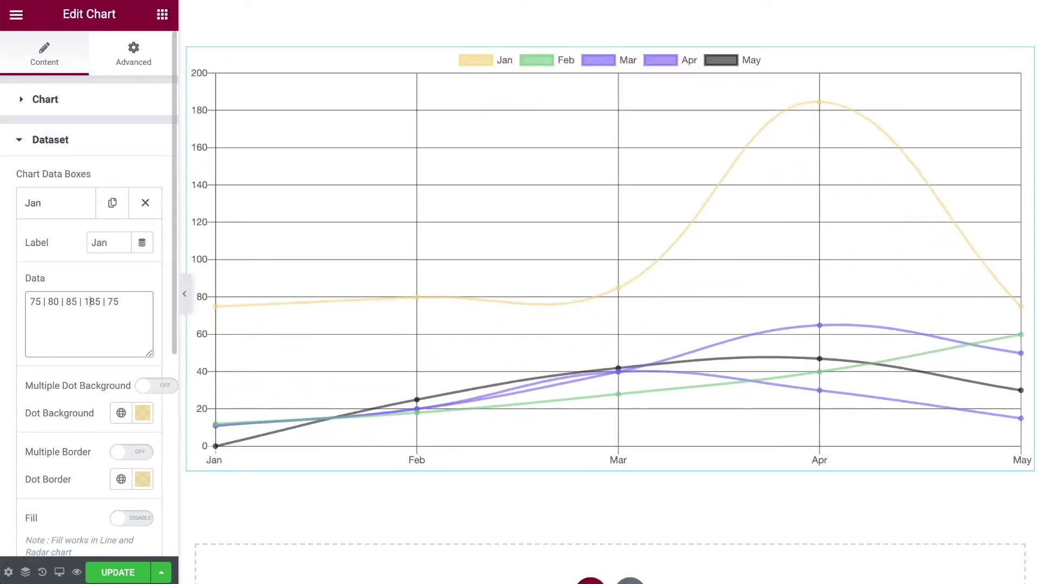
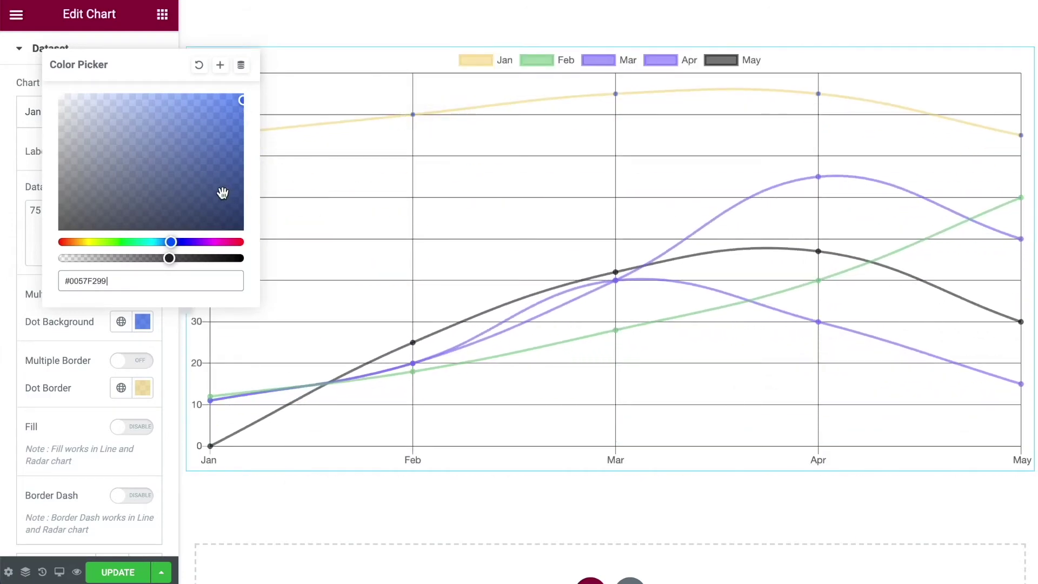
Reset the Jan item's dot background color and turn on its Multiple Dot Background option.
left_click(199, 65)
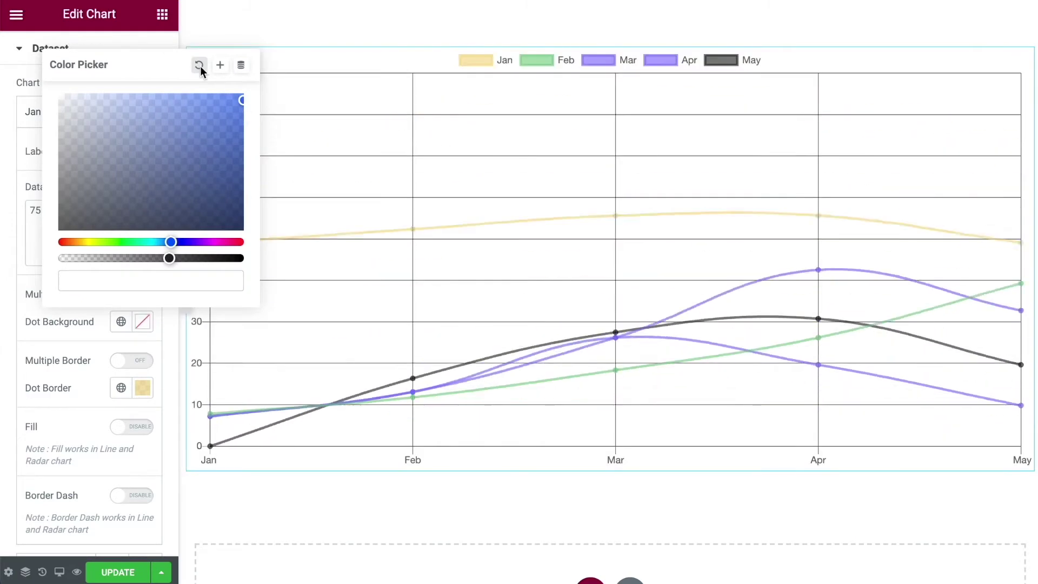
left_click(5, 305)
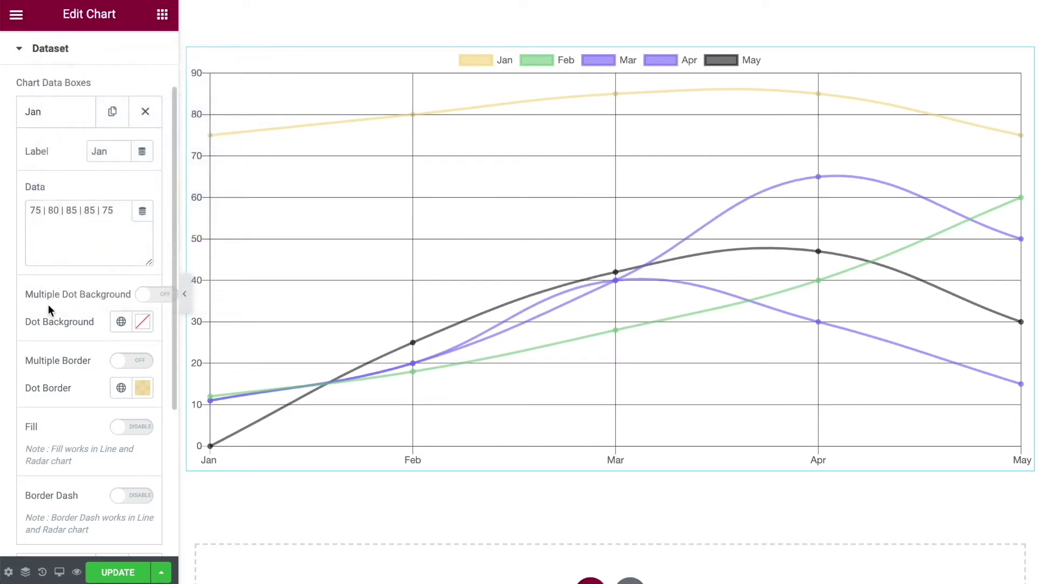
left_click(145, 296)
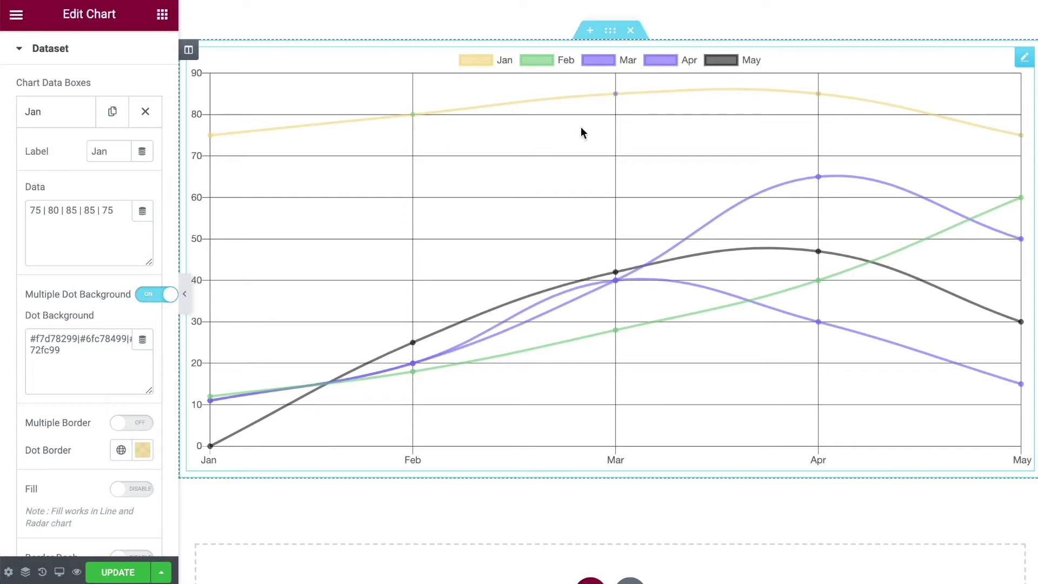
Append #000000 and #0000ff as the fourth and fifth colors of the Jan dataset item's dot background.
mouse_move(616, 96)
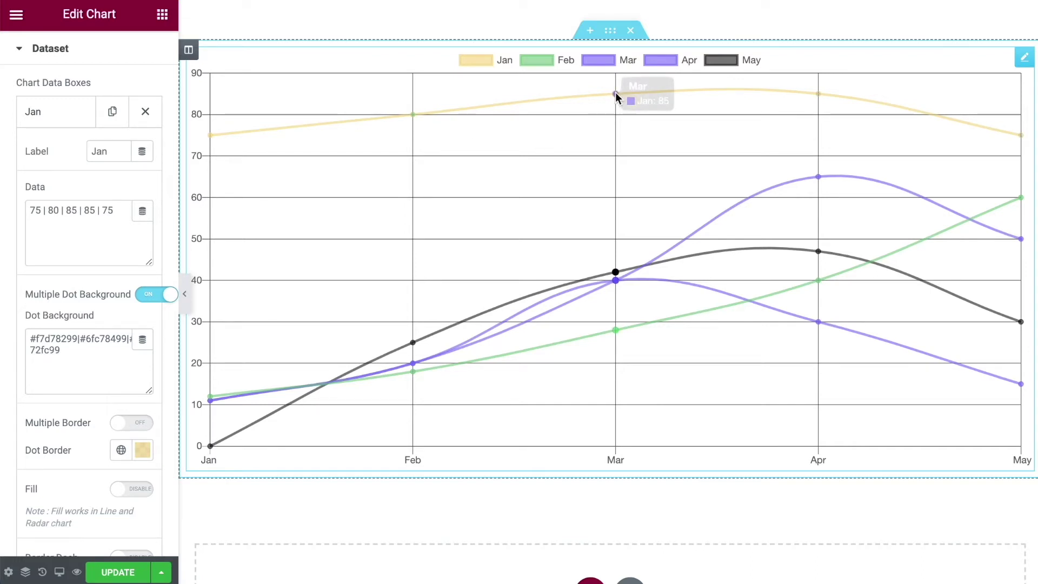
mouse_move(413, 116)
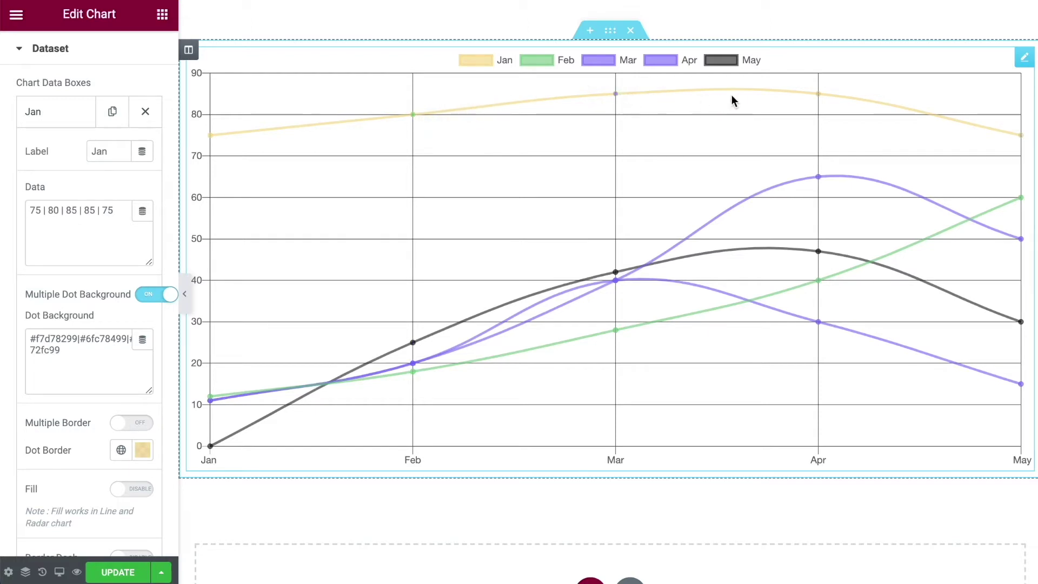
mouse_move(1022, 136)
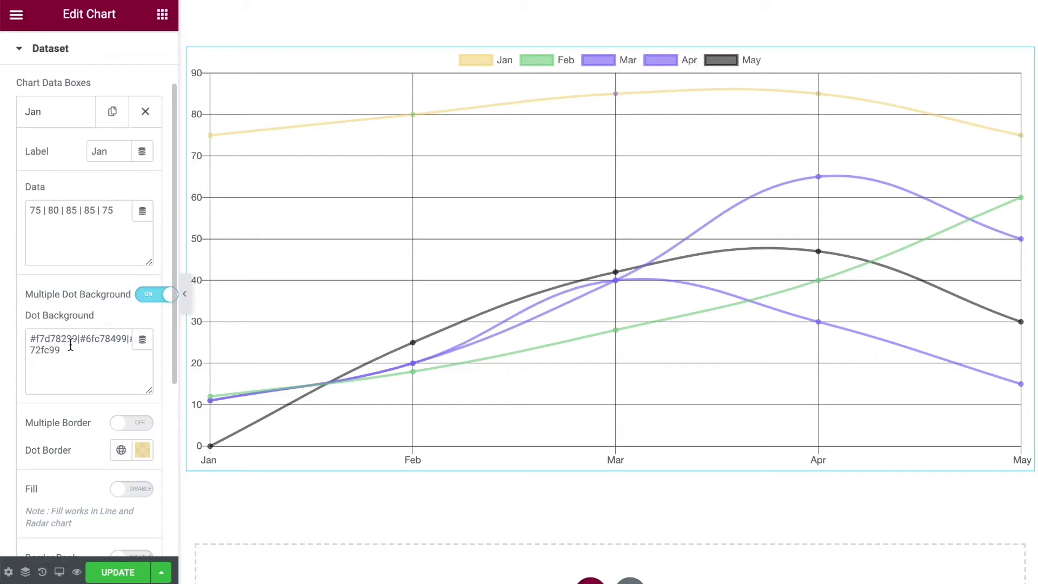
left_click(70, 360)
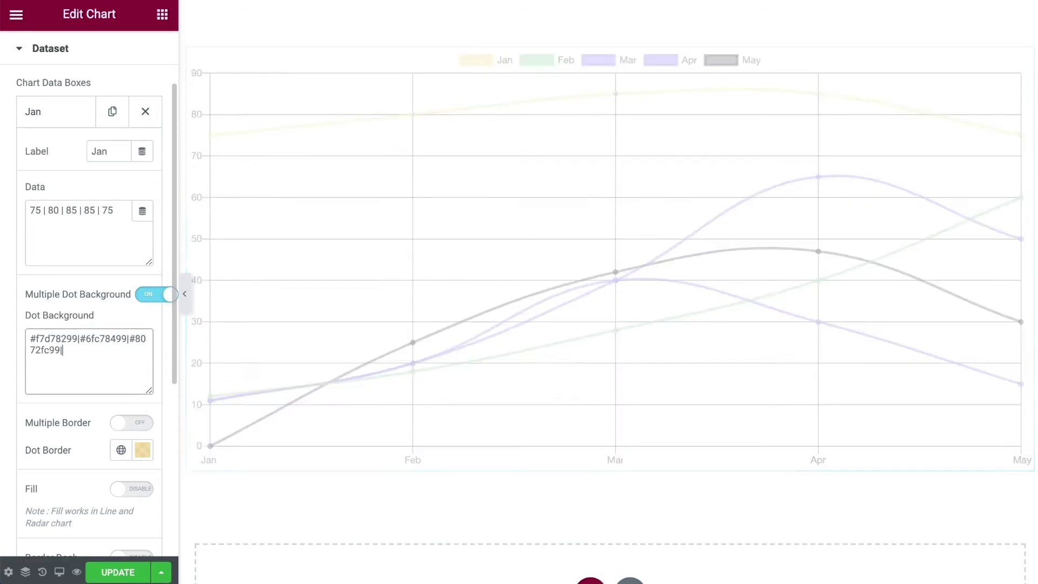
type("|")
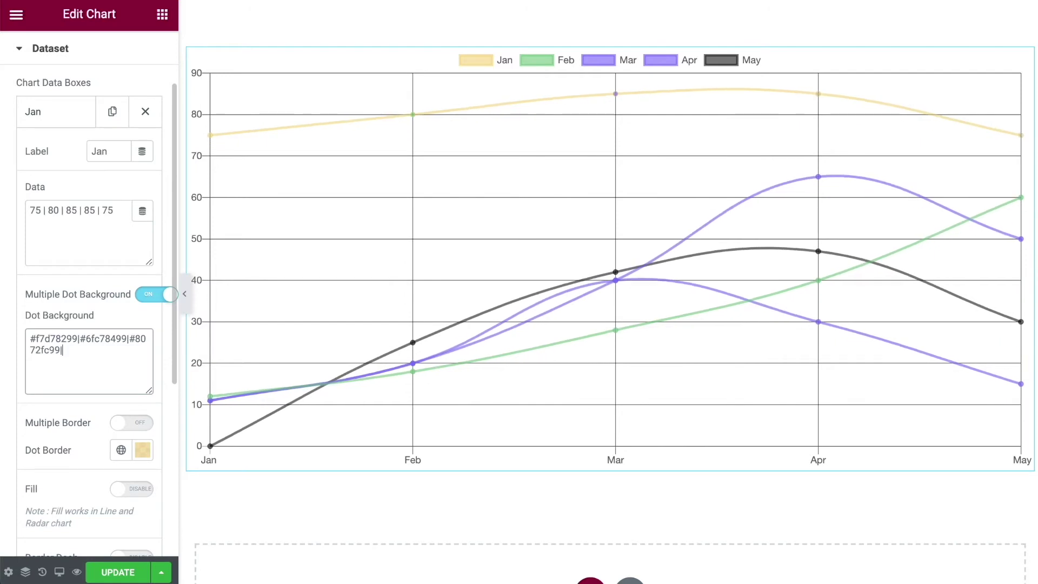
type("#000000")
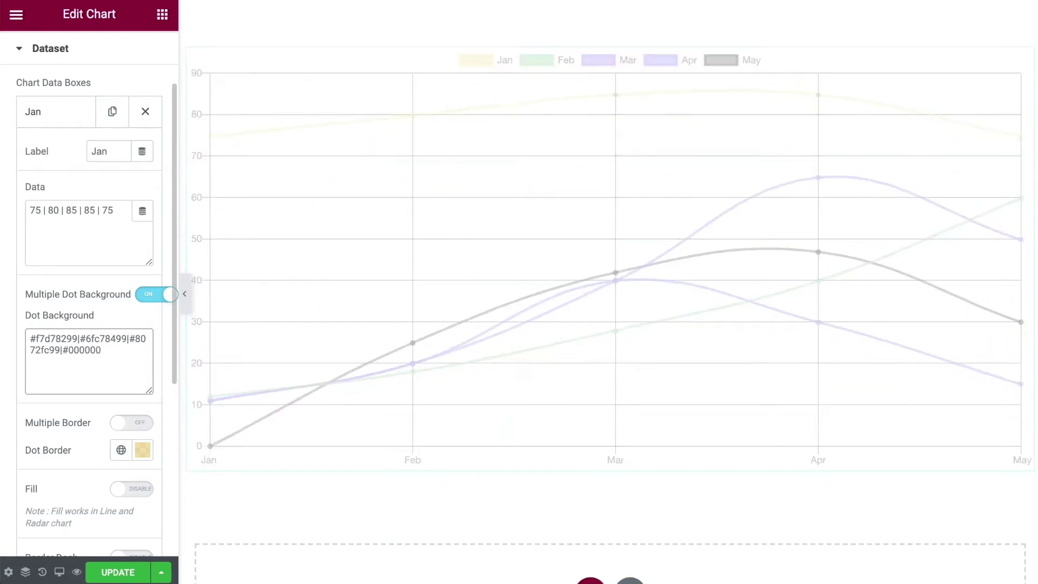
type("|#")
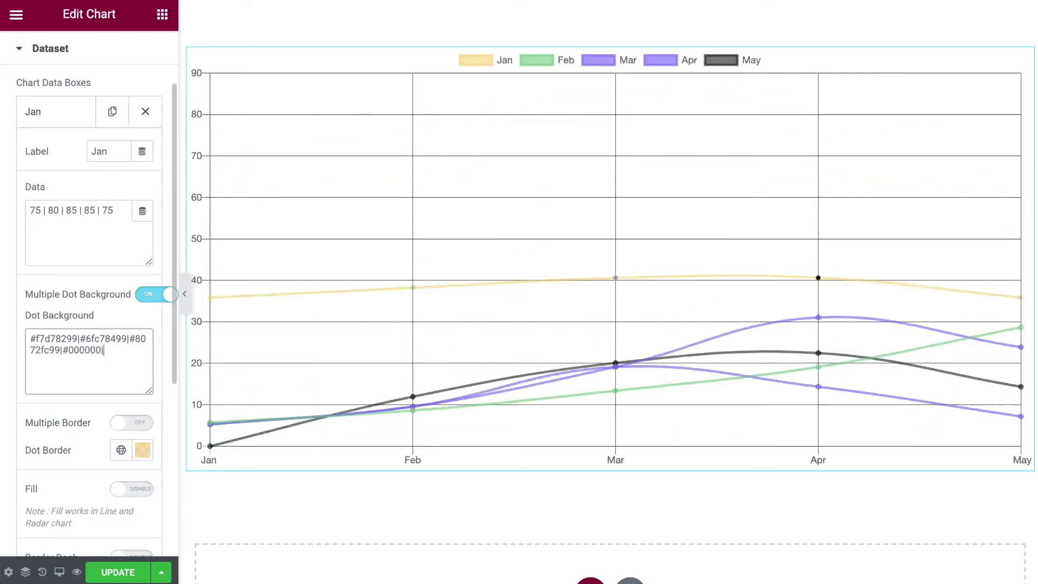
type("0000ff")
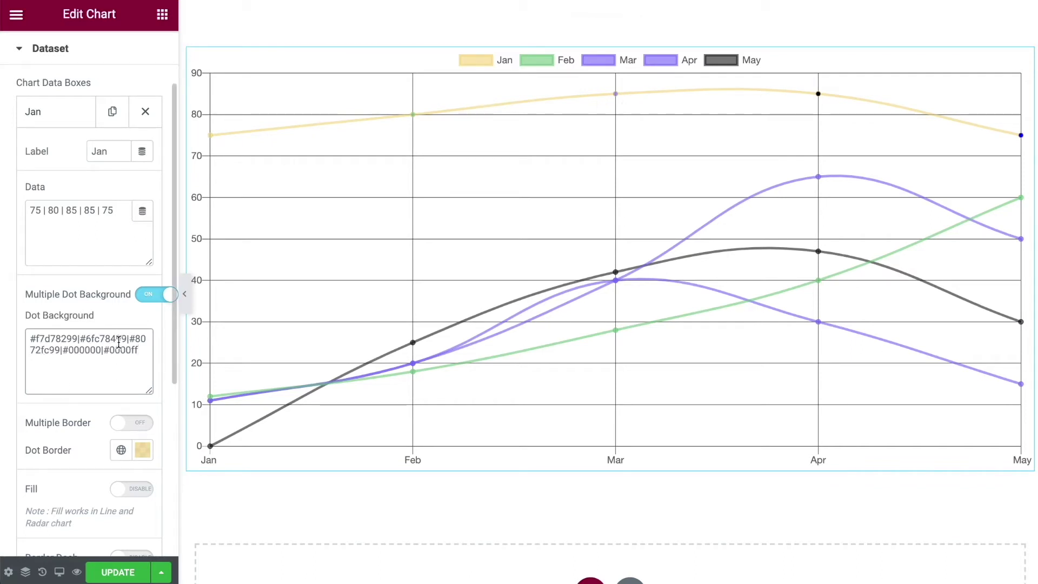
Adjust the hue and opacity of the Jan item's dot border color to a pale yellow, #F7DF82A3.
left_click(144, 450)
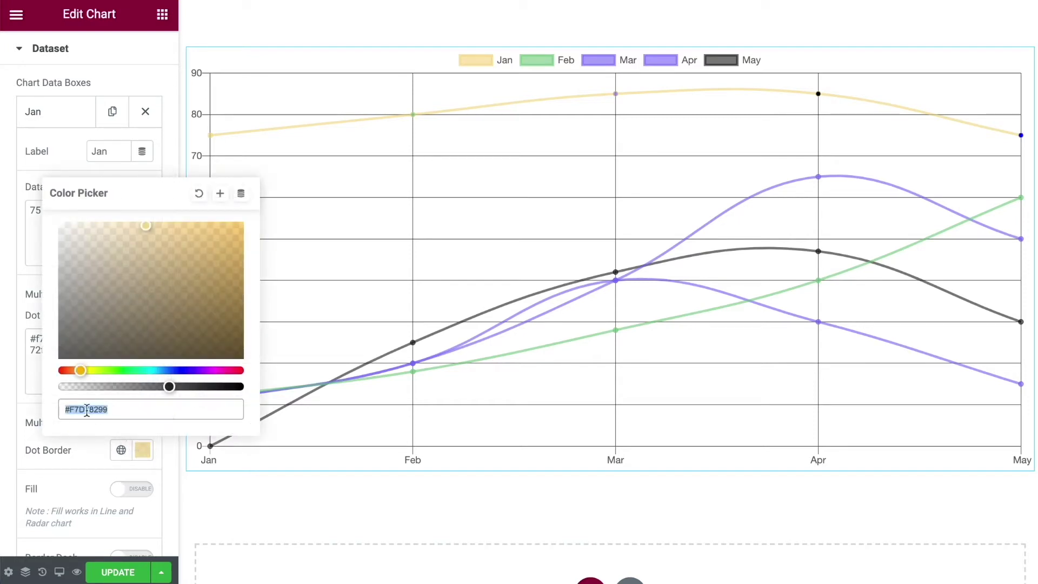
mouse_move(169, 385)
left_mouse_down()
mouse_move(148, 386)
mouse_move(176, 386)
left_mouse_up()
left_click_drag(80, 370, 161, 370)
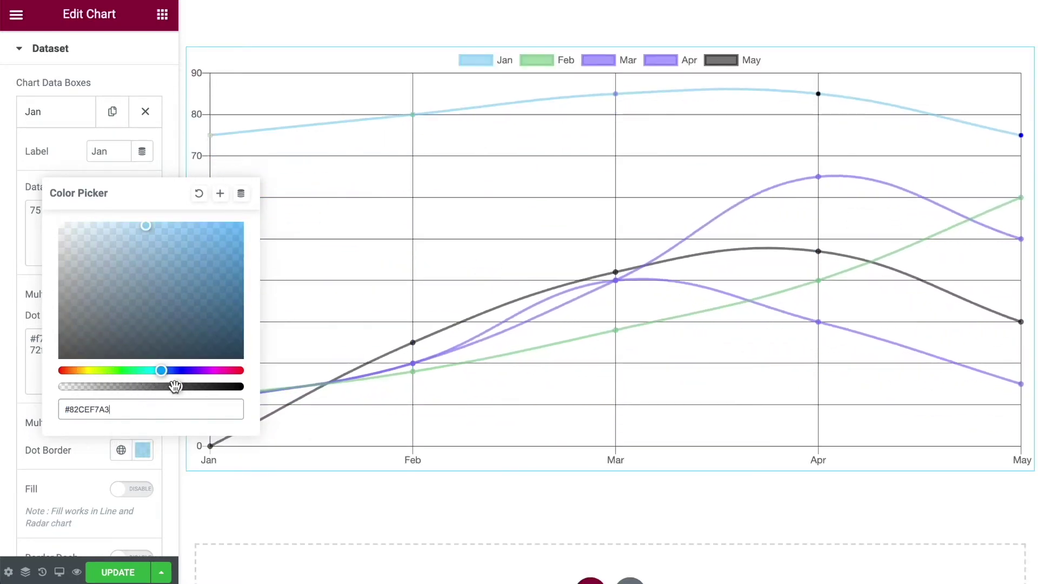
left_click(86, 370)
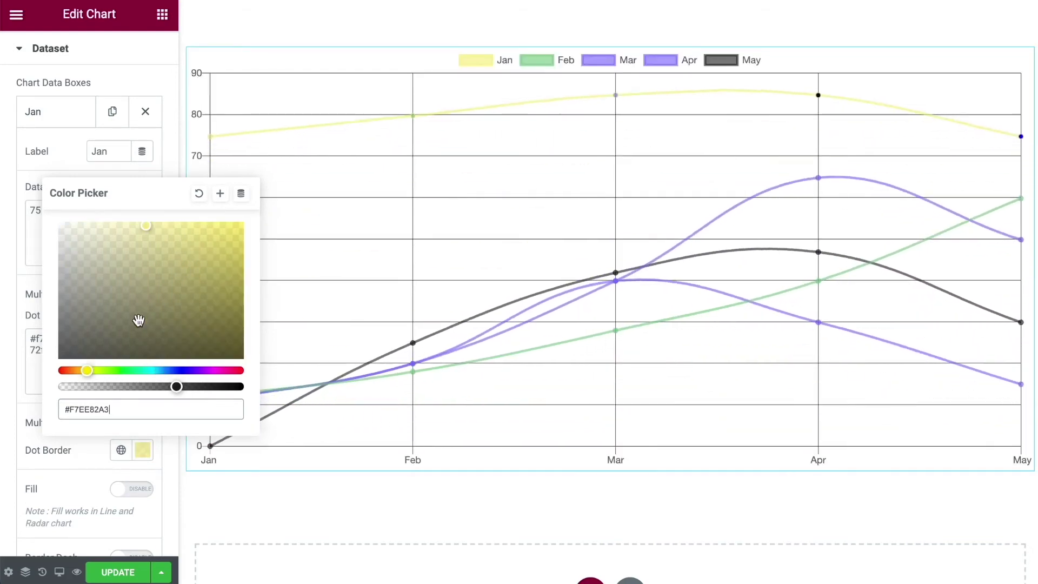
left_click(13, 342)
scroll(12, 346, "down", 1)
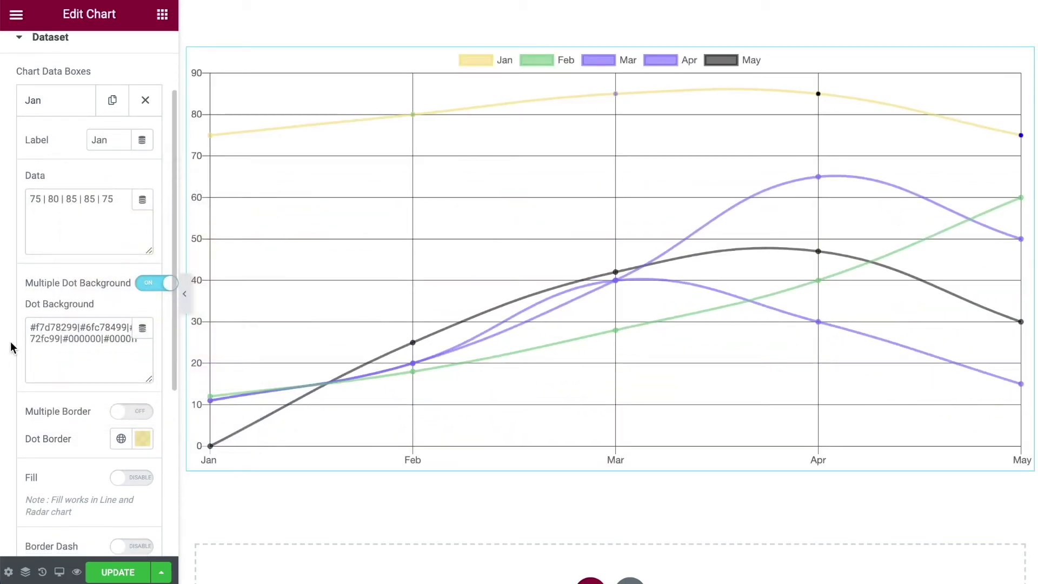
Try a pink dot border color, #F78290A3, on the Jan dataset item.
left_click(143, 400)
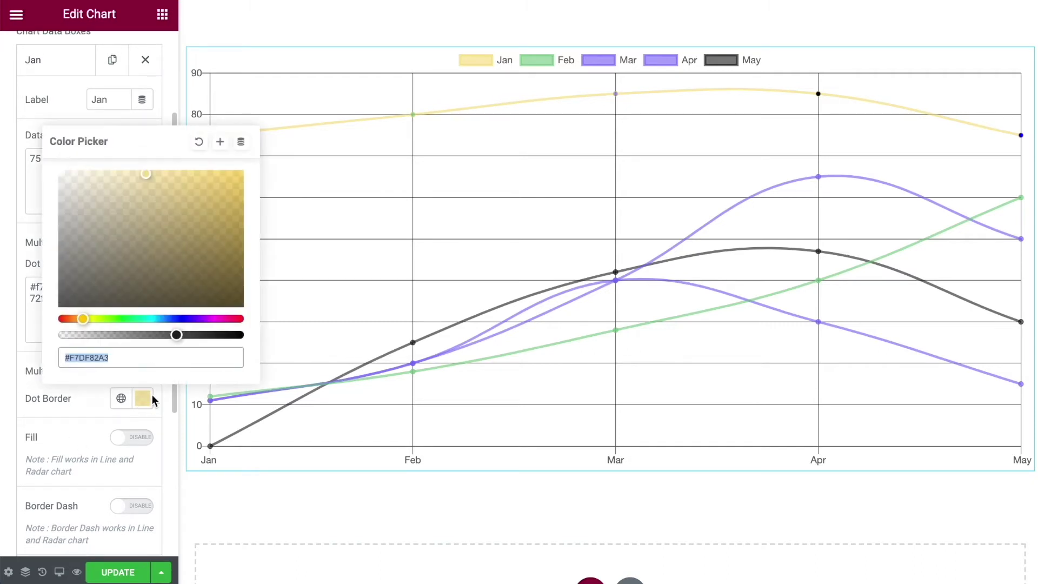
left_click(240, 318)
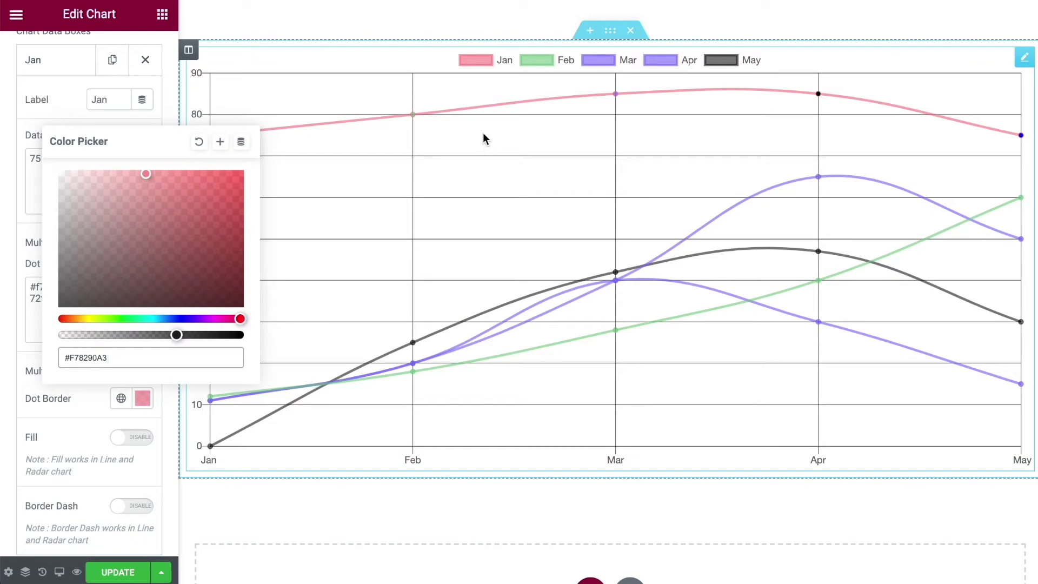
left_click(88, 402)
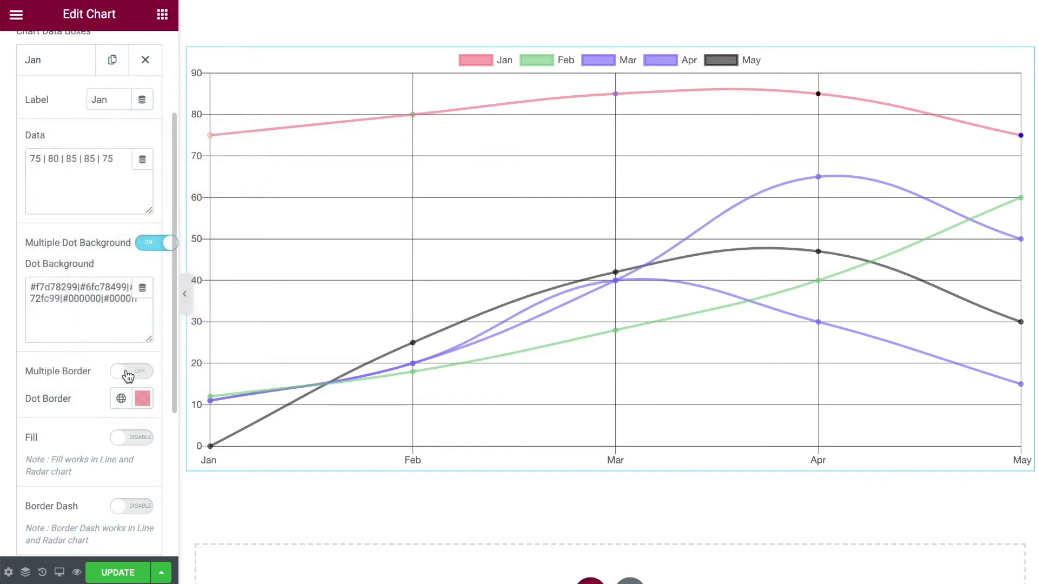
Try the Jan item's Multiple Border option with #000000 as the first dot border color, and switch the option back off.
left_click(127, 373)
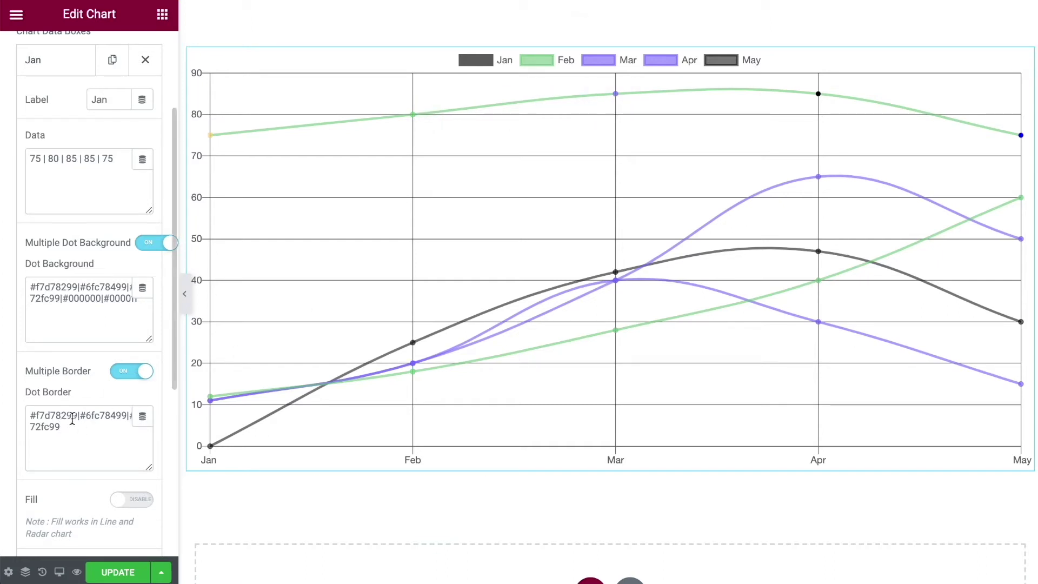
left_click_drag(77, 415, 40, 417)
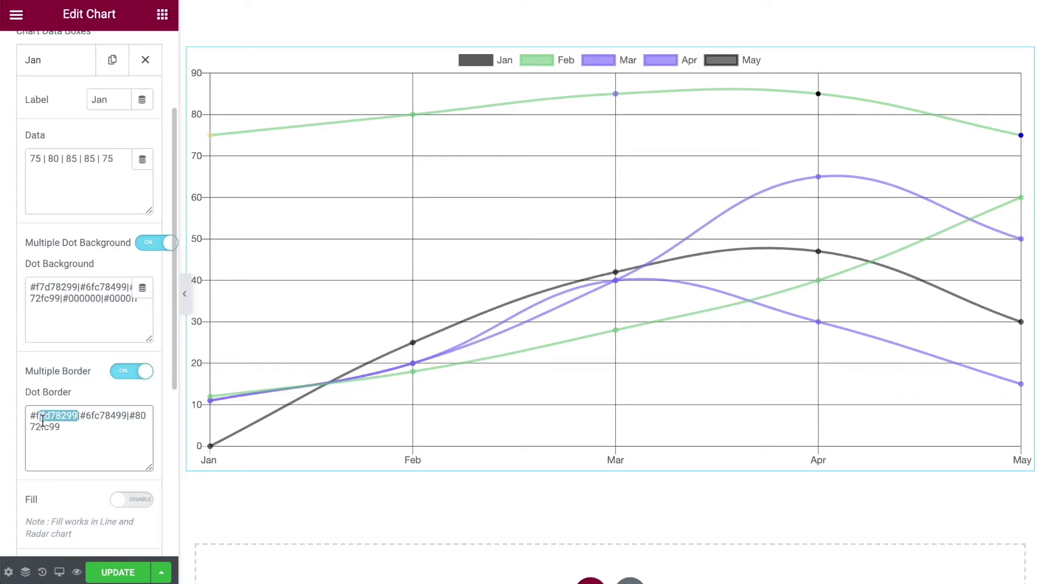
type("000000")
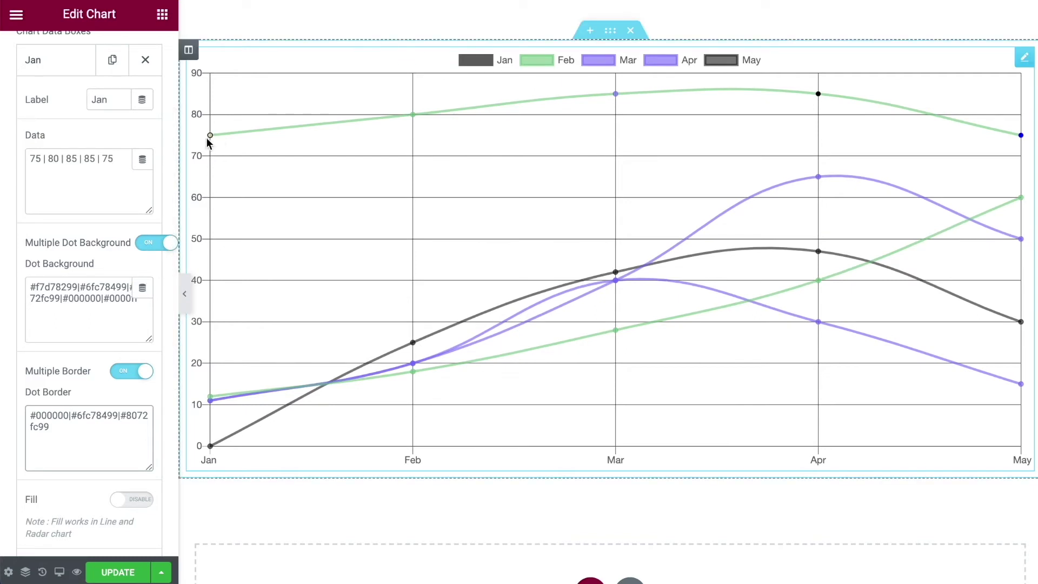
mouse_move(209, 137)
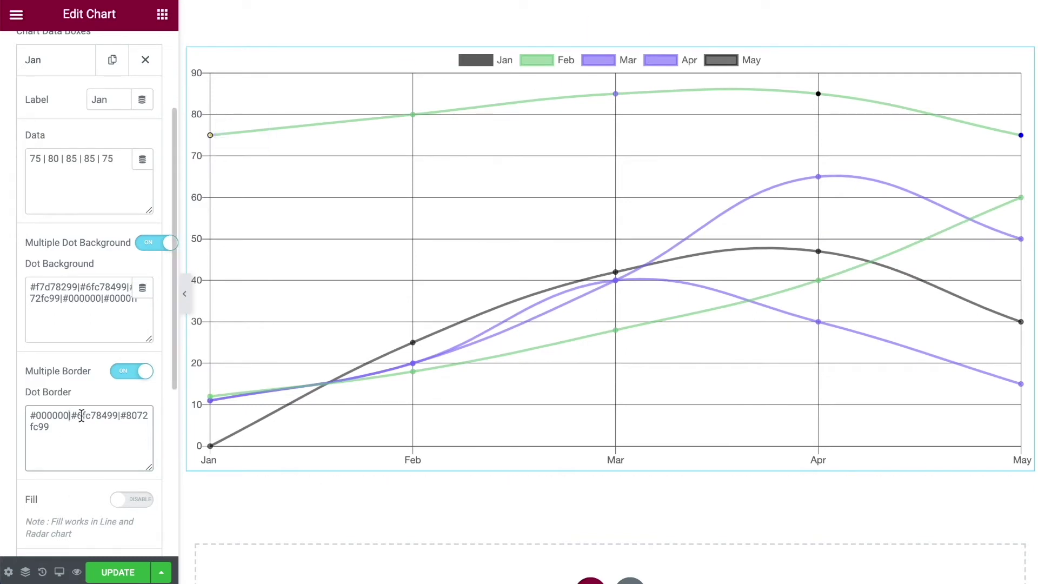
left_click(122, 373)
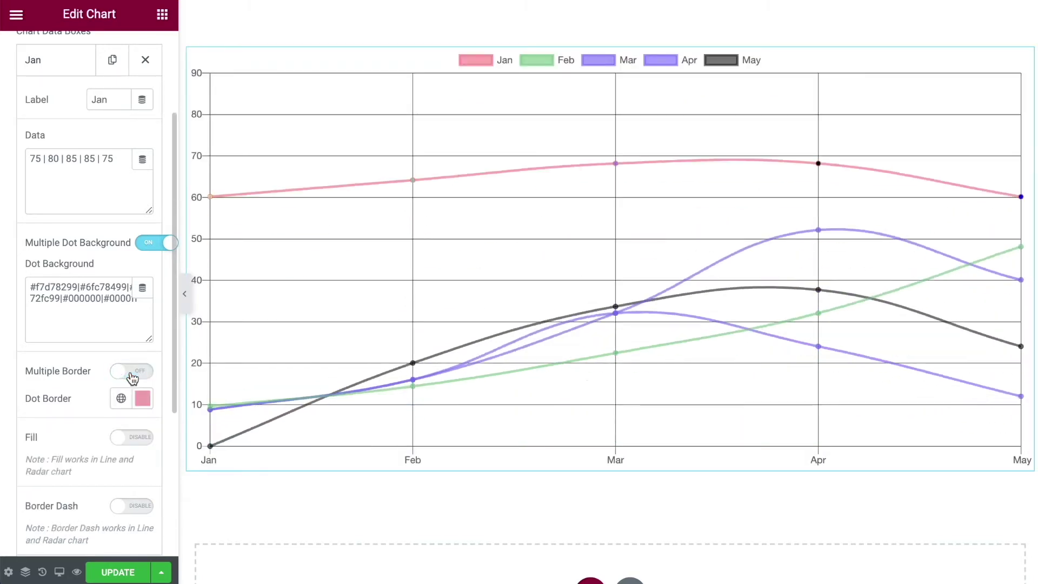
Set the Jan item's single dot border color to a stronger yellow, #FAD52BA3.
left_click(143, 399)
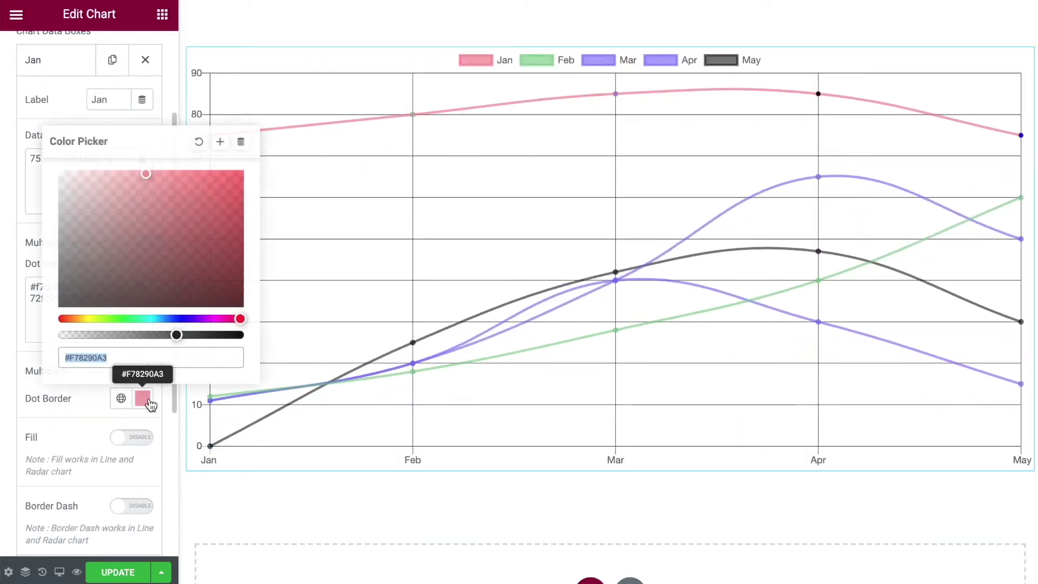
left_click(83, 319)
left_click(133, 248)
left_click(212, 173)
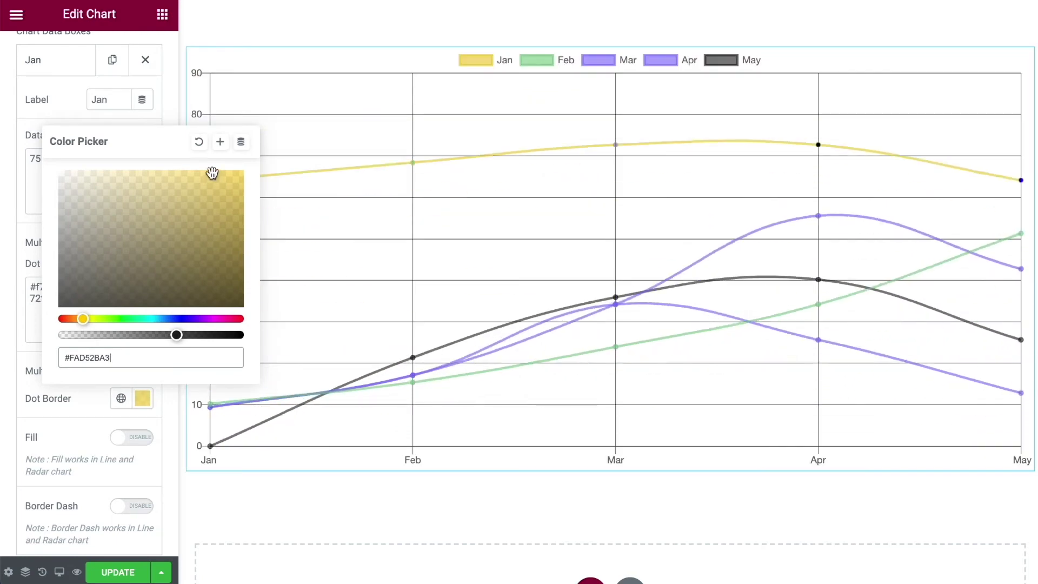
left_click(143, 399)
Try the Border Dash option on the Jan dataset item and disable it again.
scroll(139, 374, "down", 2)
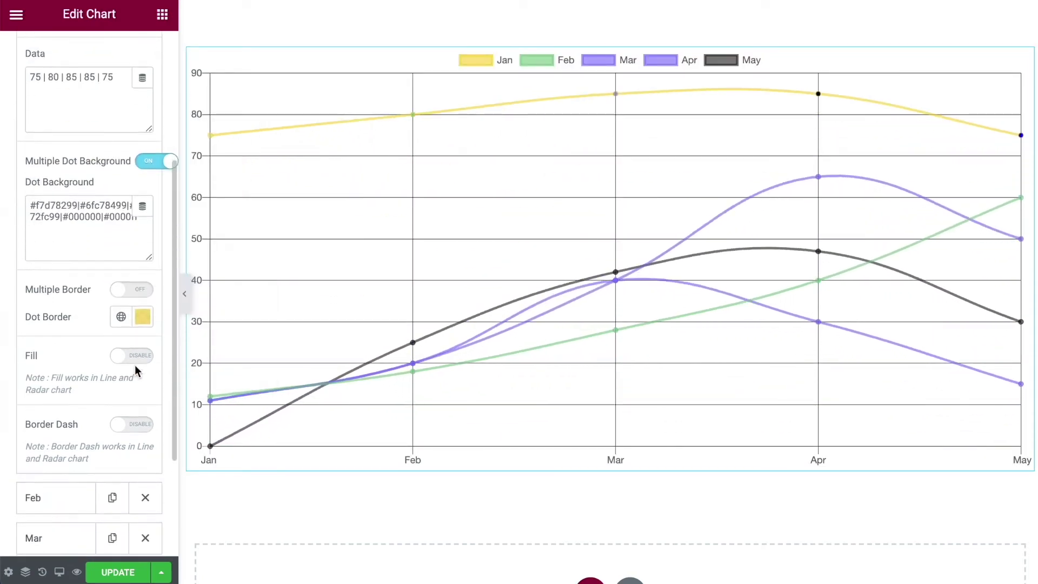
scroll(131, 335, "up", 1)
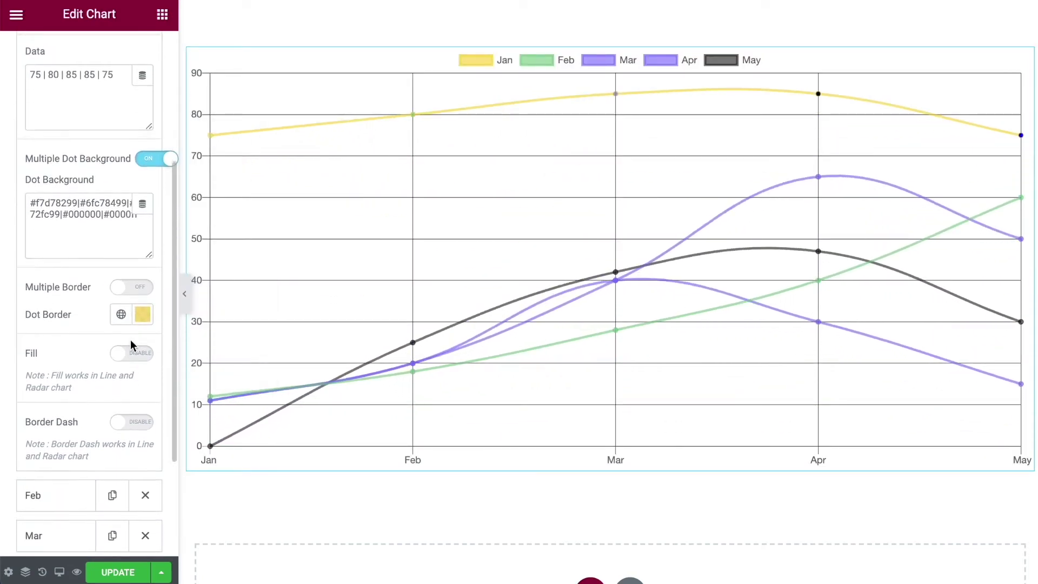
scroll(114, 325, "down", 1)
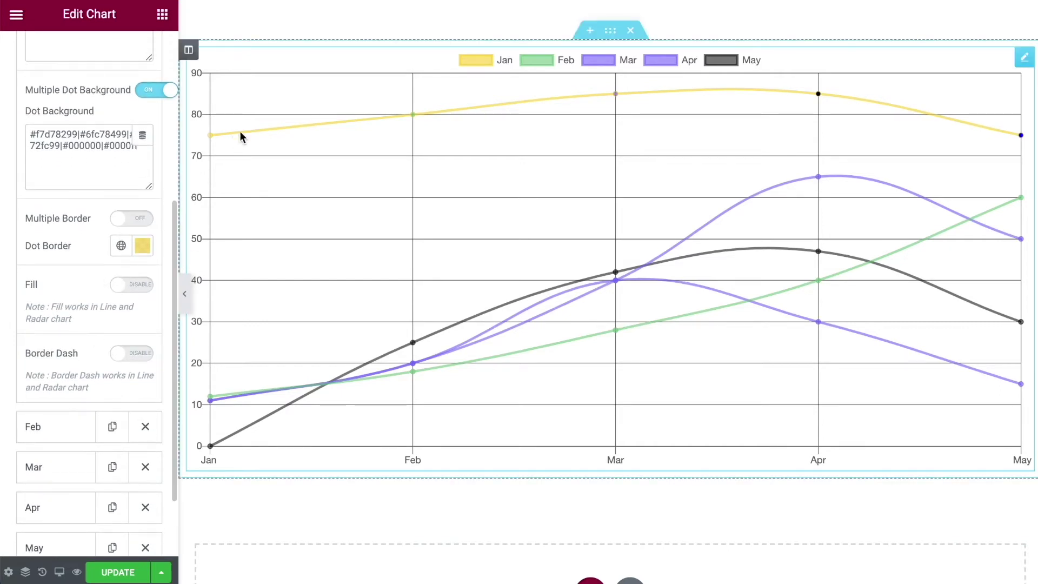
left_click(122, 354)
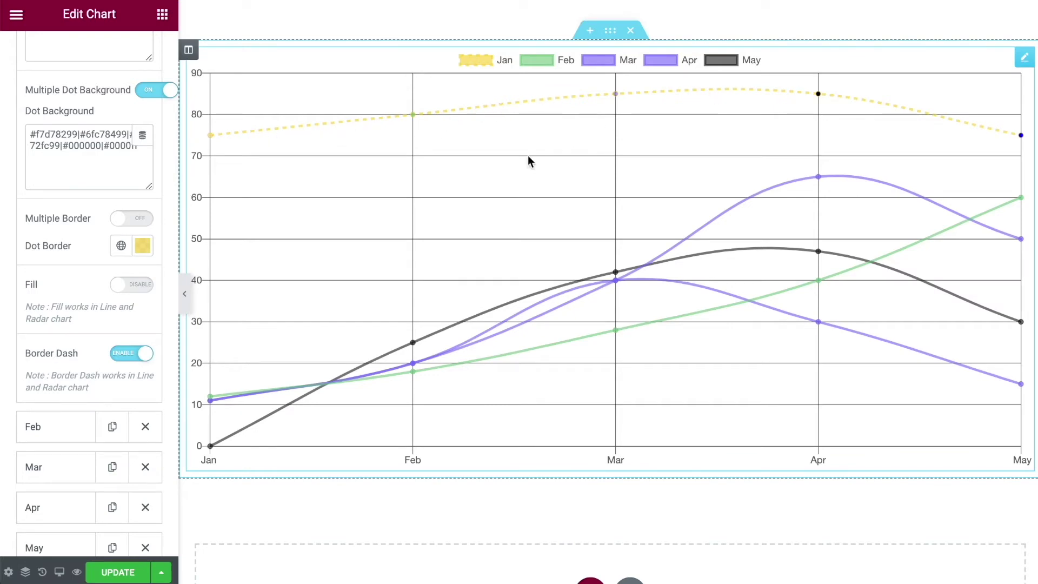
left_click(127, 354)
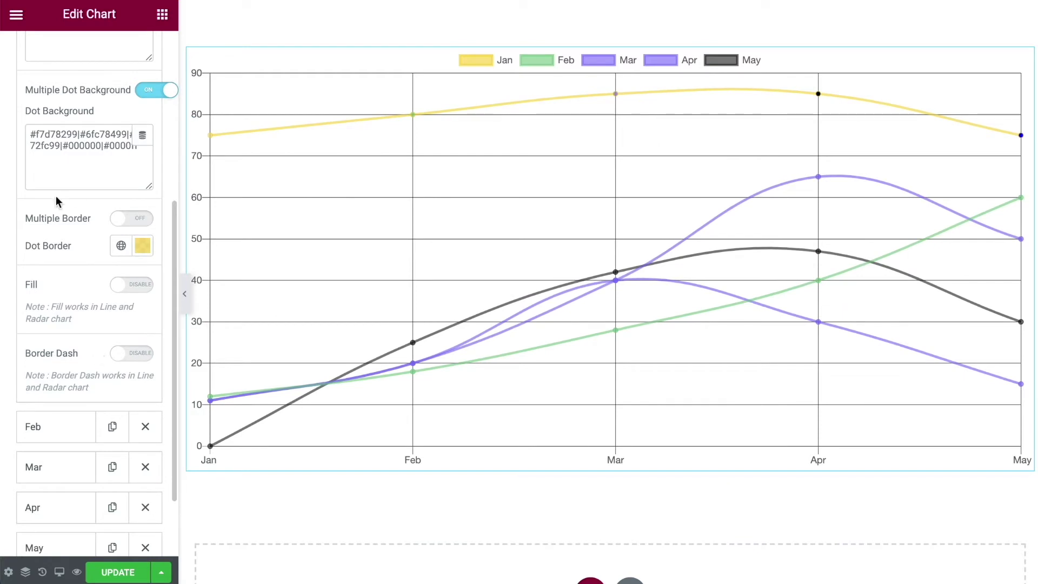
Collapse the Jan dataset item, expand the Feb item and try changing its label to 100.
scroll(56, 197, "up", 5)
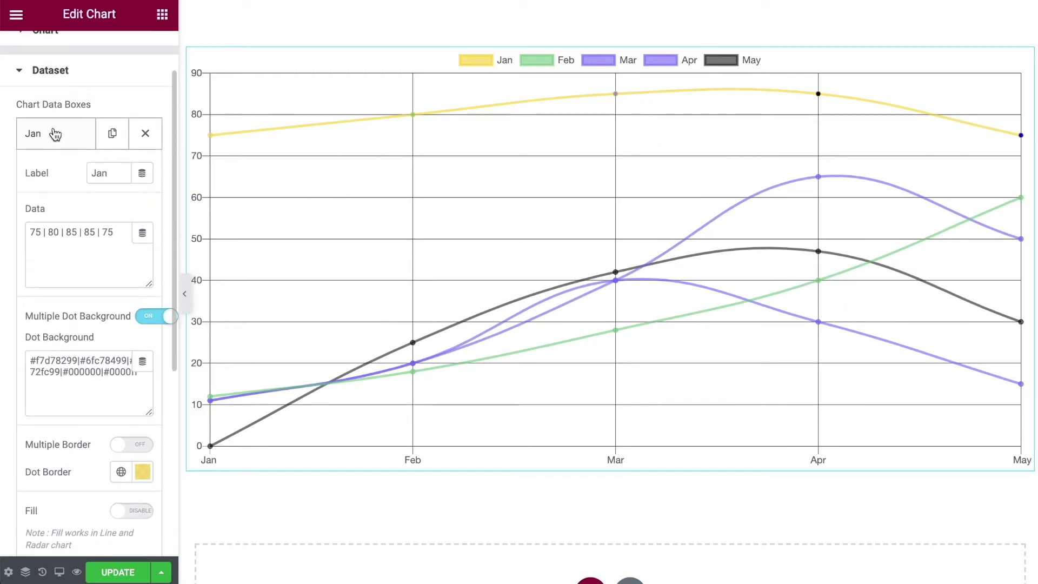
left_click(54, 133)
left_click(51, 175)
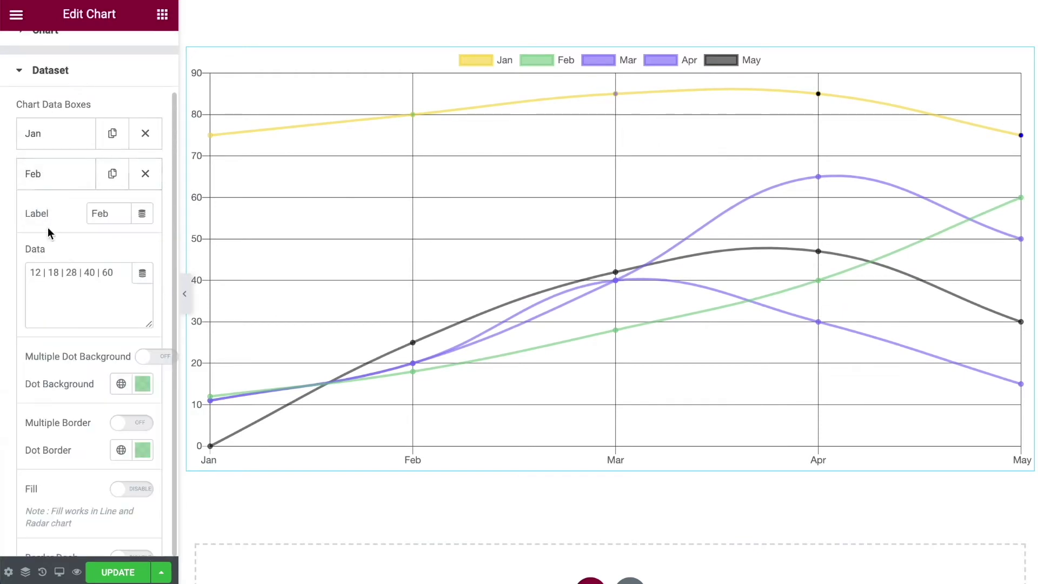
scroll(54, 216, "down", 3)
scroll(68, 216, "up", 3)
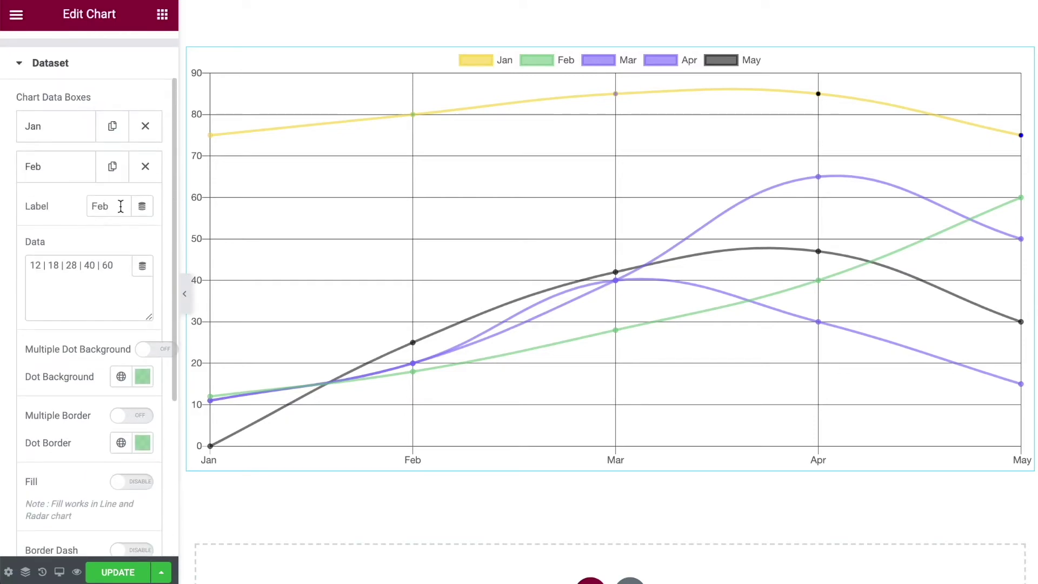
left_click_drag(120, 206, 64, 205)
type("100")
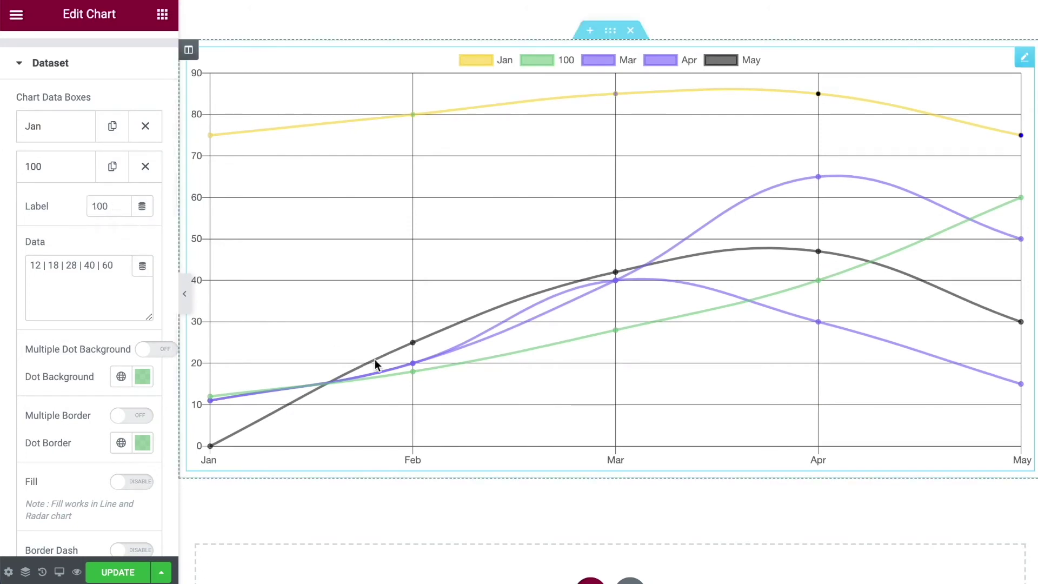
mouse_move(414, 371)
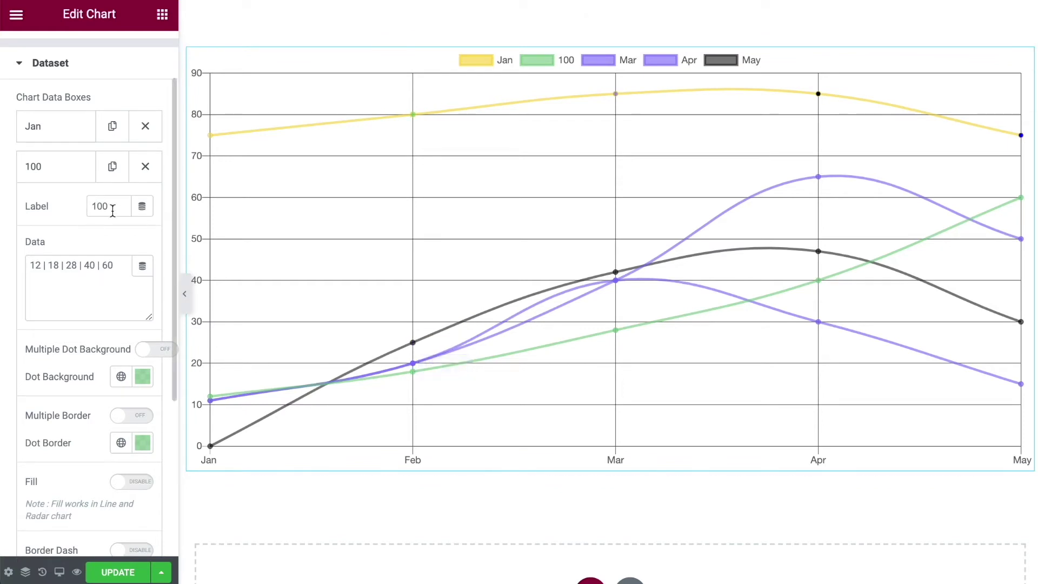
Restore the second dataset item's label to Feb, check its point tooltip in the chart and collapse the item.
left_click_drag(111, 208, 57, 214)
type("Feb")
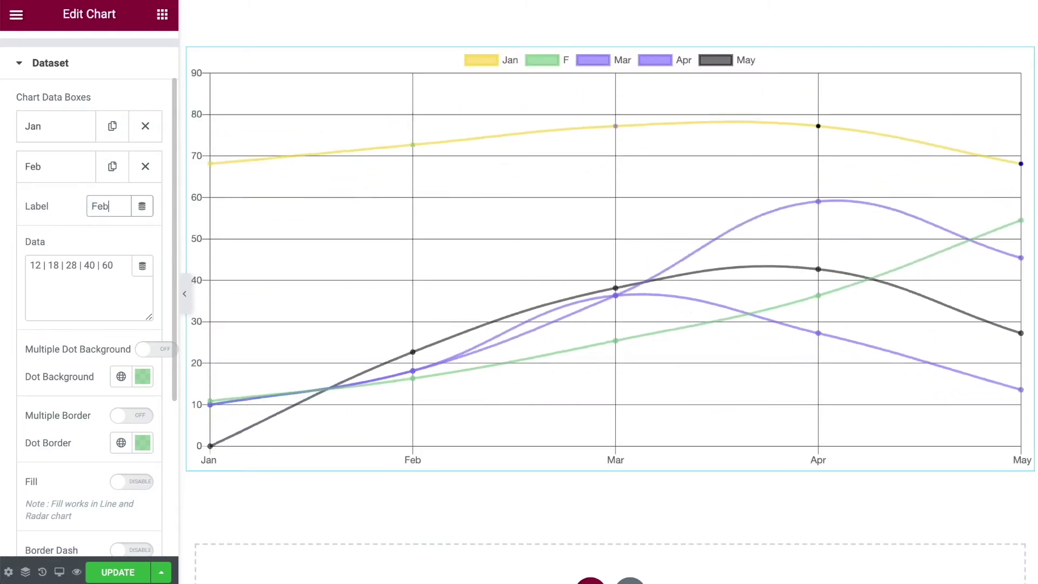
mouse_move(415, 373)
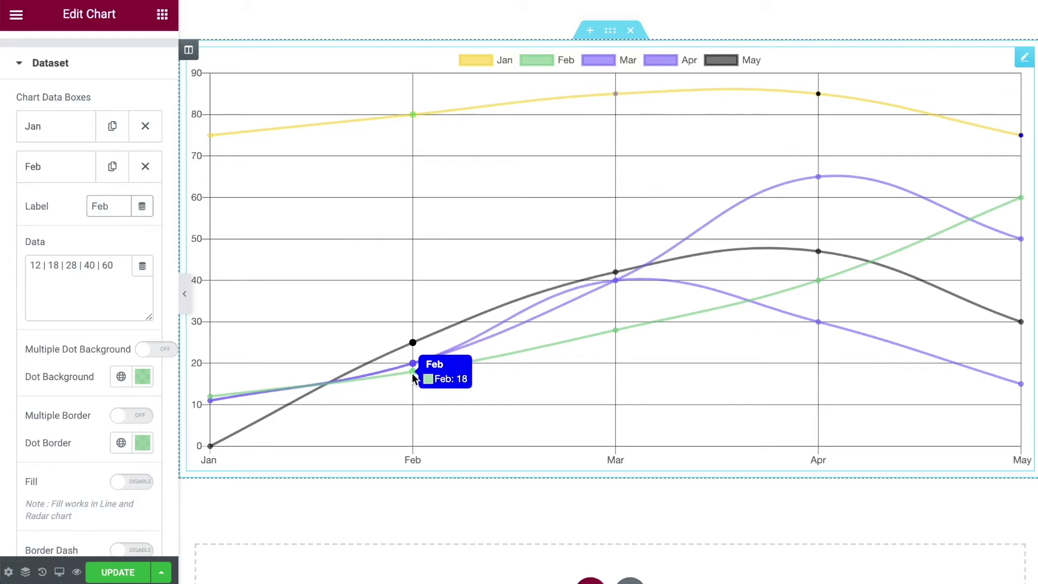
scroll(19, 197, "up", 1)
left_click(43, 180)
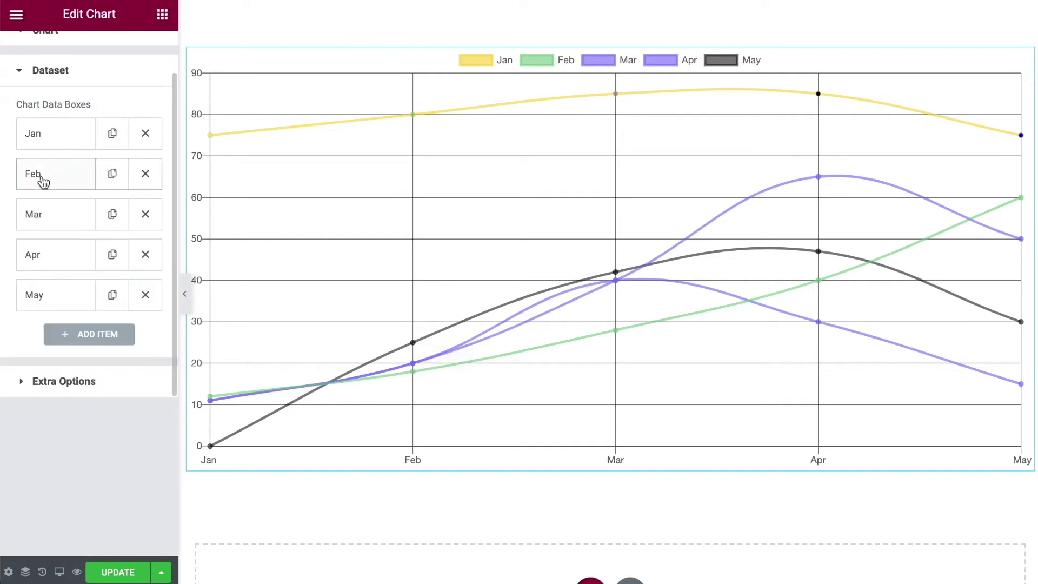
Expand the Chart section and examine the label values against the chart's horizontal axis labels.
scroll(43, 182, "up", 2)
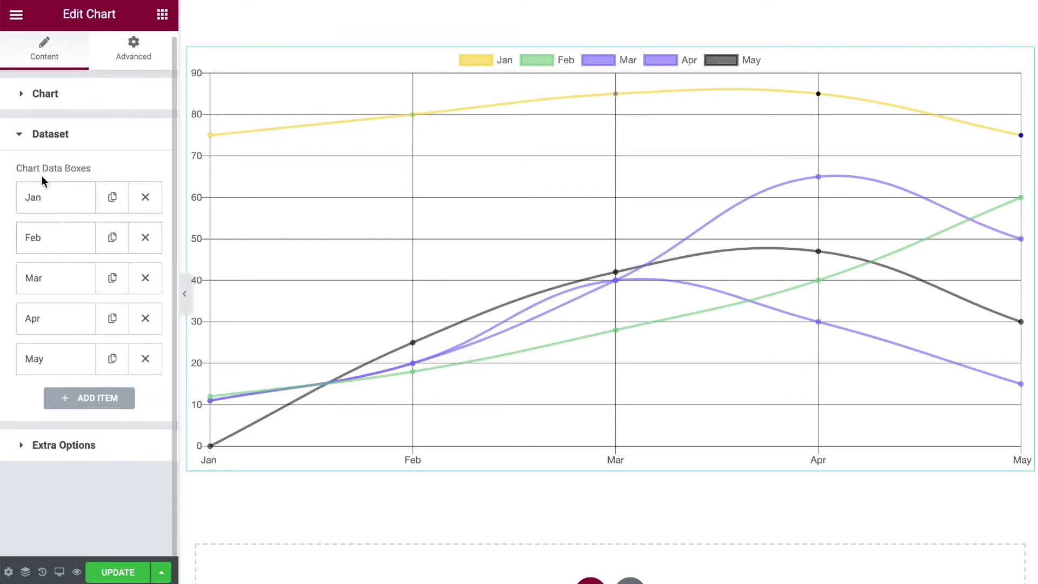
left_click(39, 104)
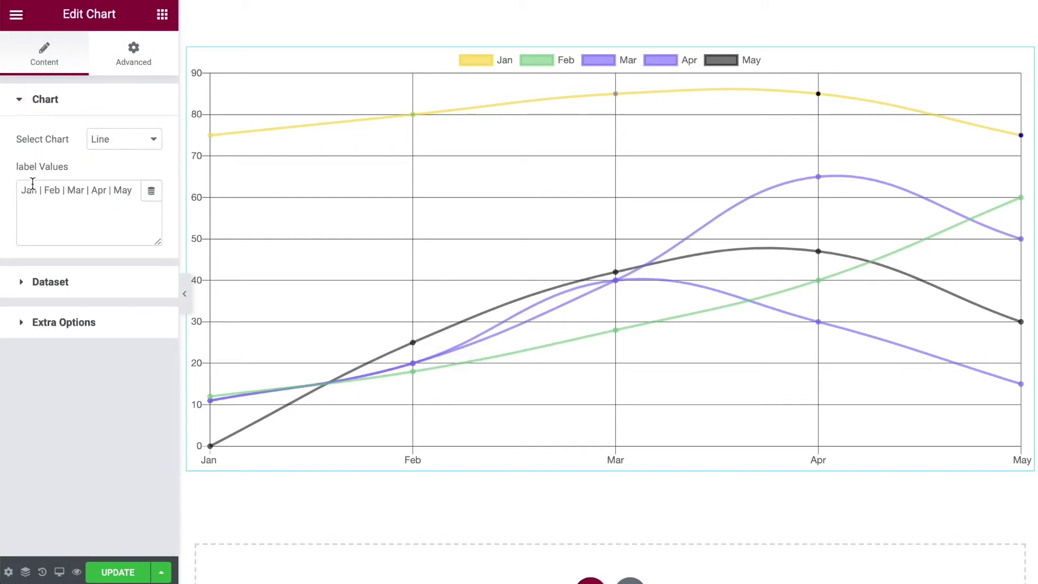
left_click_drag(21, 191, 99, 191)
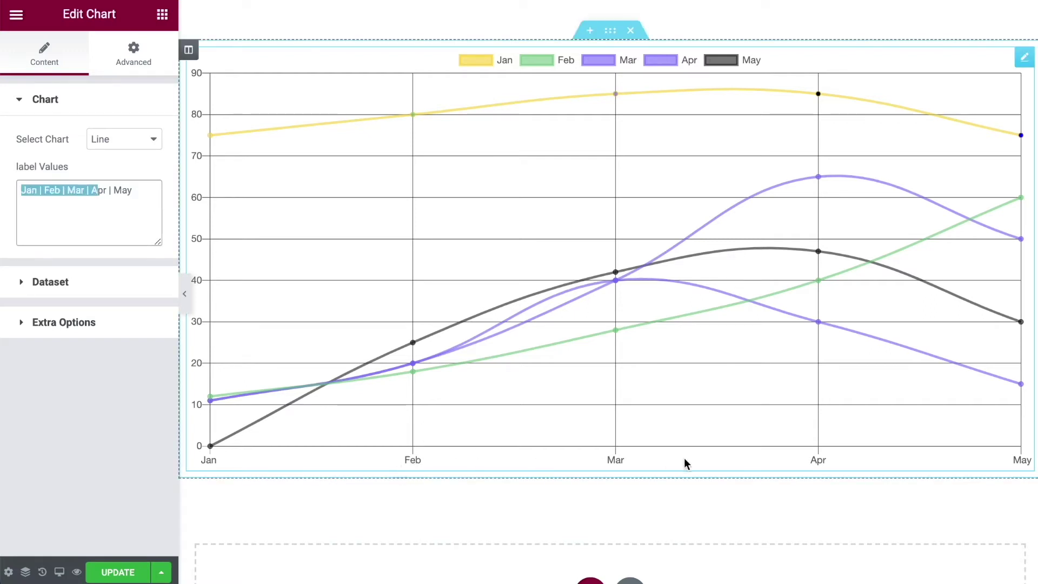
left_click(70, 184)
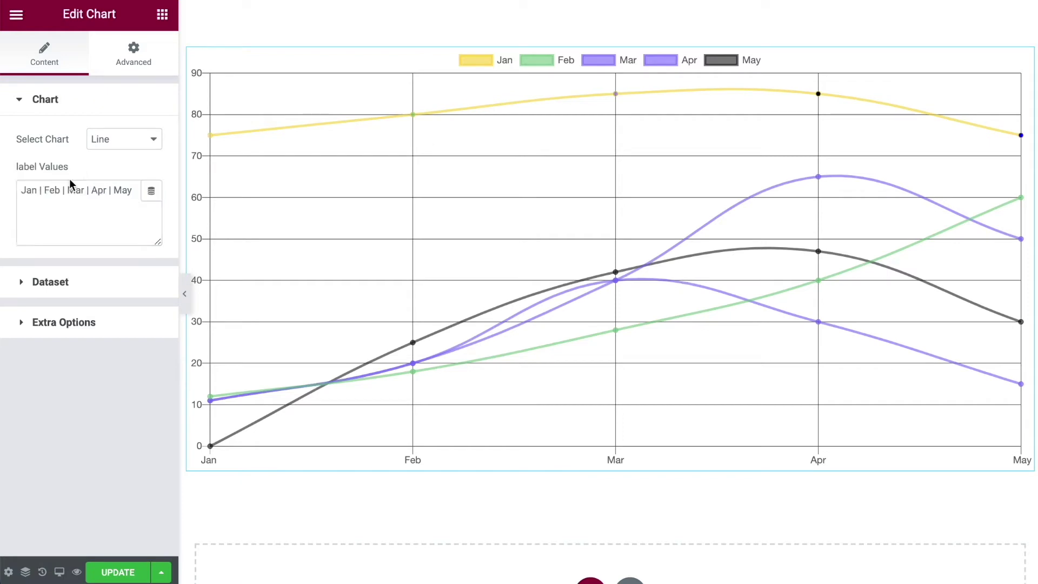
Review the data and style settings of the Feb and Mar items in the Dataset section and collapse both items.
left_click(44, 280)
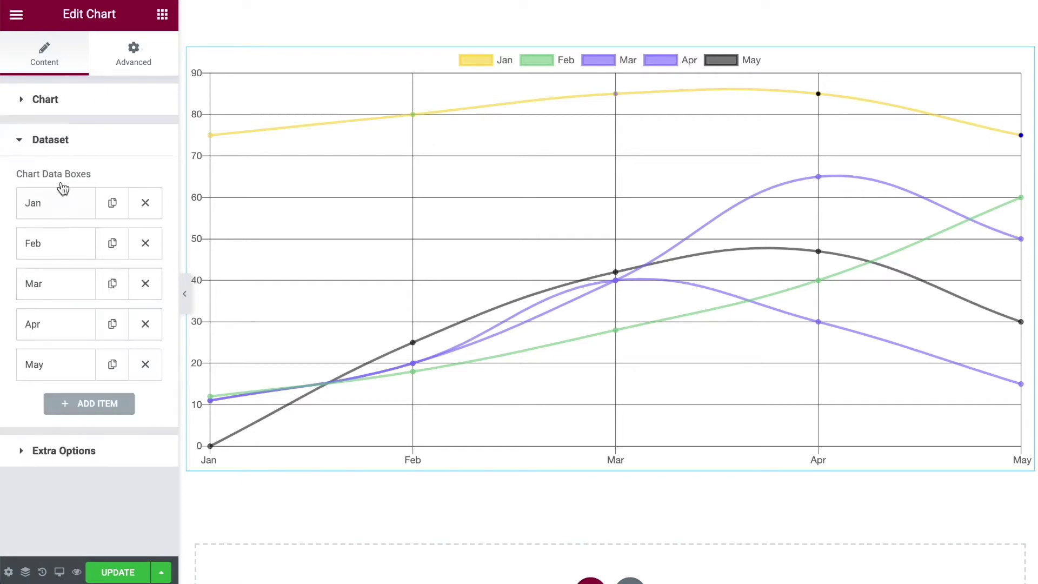
left_click(46, 251)
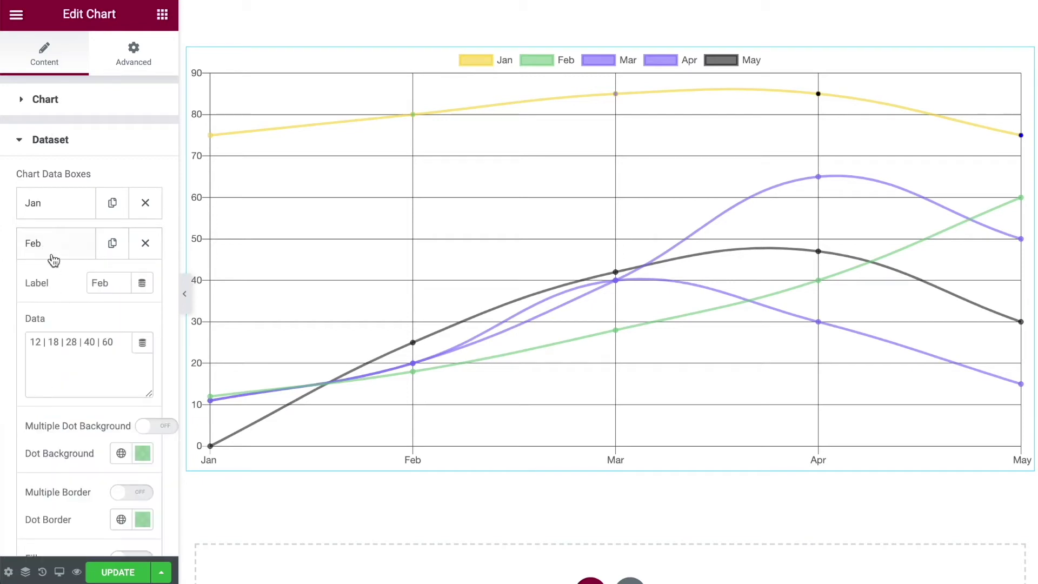
left_click(51, 257)
left_click(54, 292)
scroll(60, 350, "down", 3)
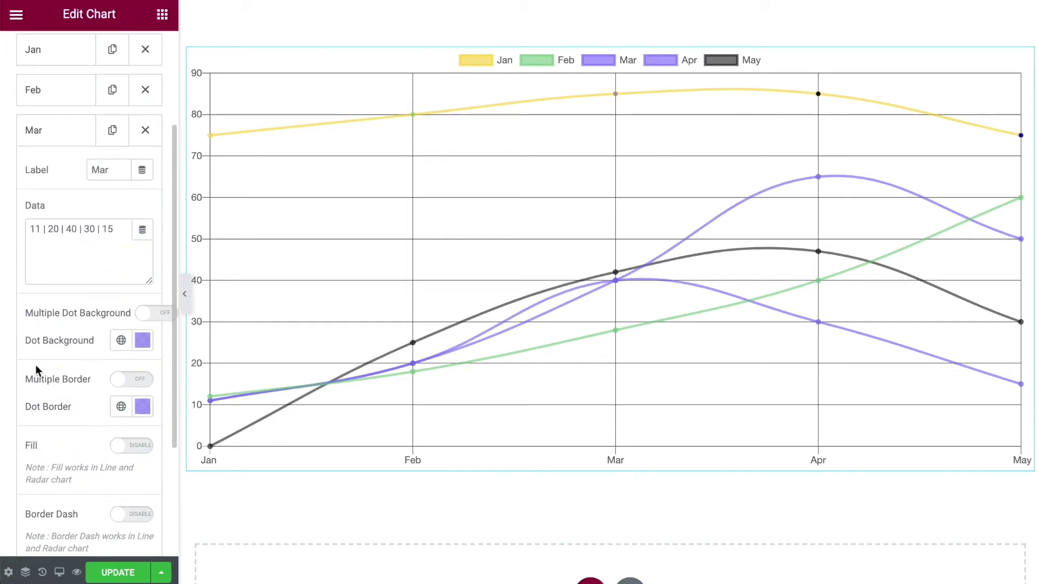
scroll(35, 364, "up", 3)
left_click(57, 287)
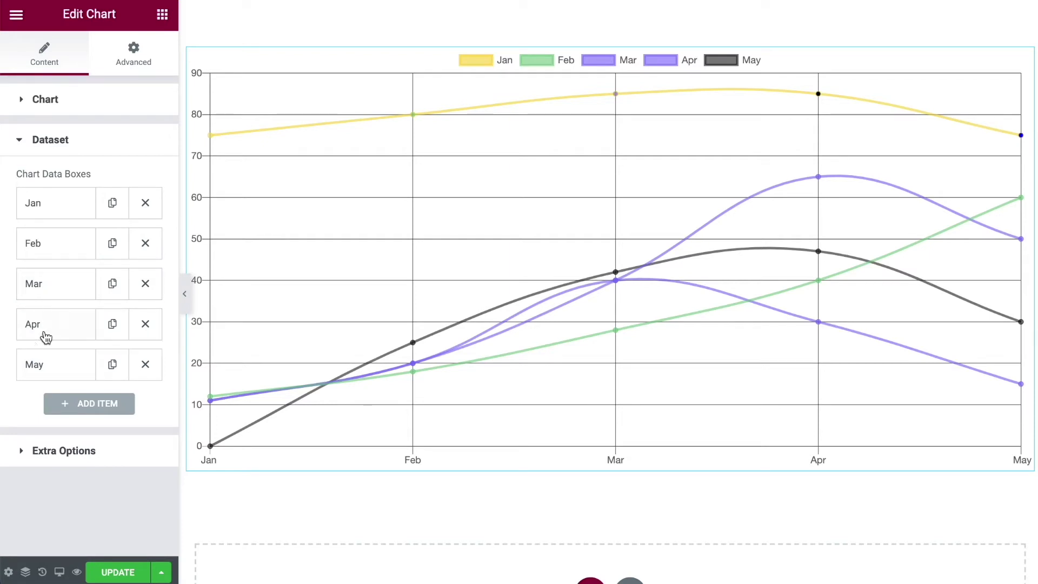
Expand the Extra Options section and try turning Grid Lines off and back on.
left_click(42, 457)
scroll(40, 447, "down", 2)
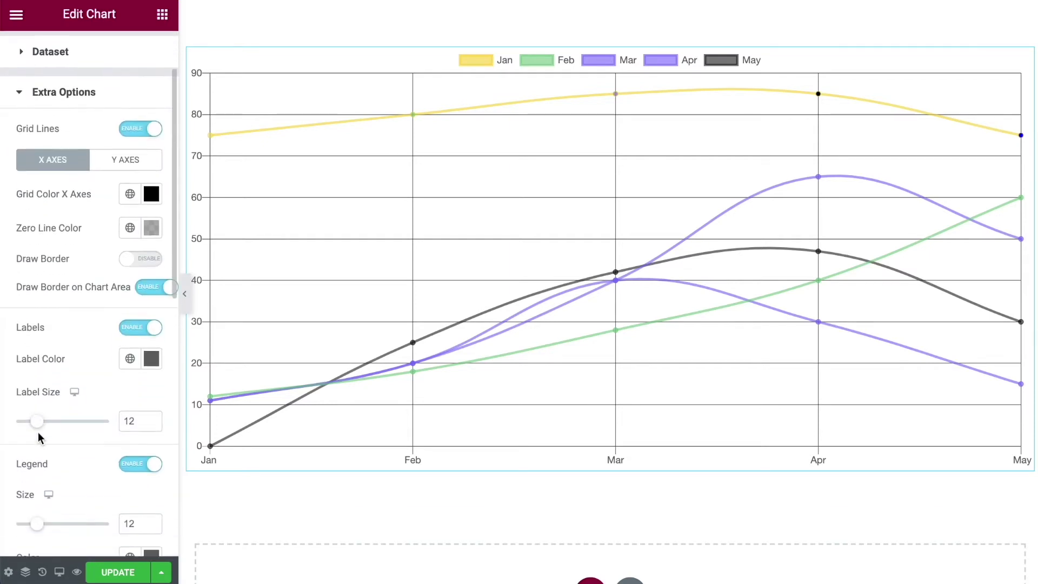
scroll(25, 333, "up", 1)
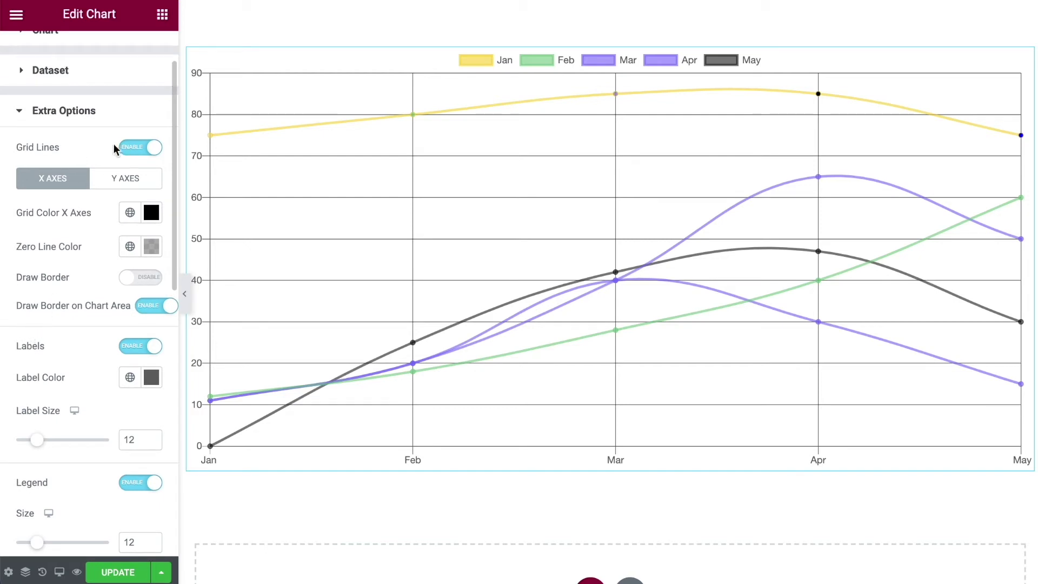
left_click(138, 149)
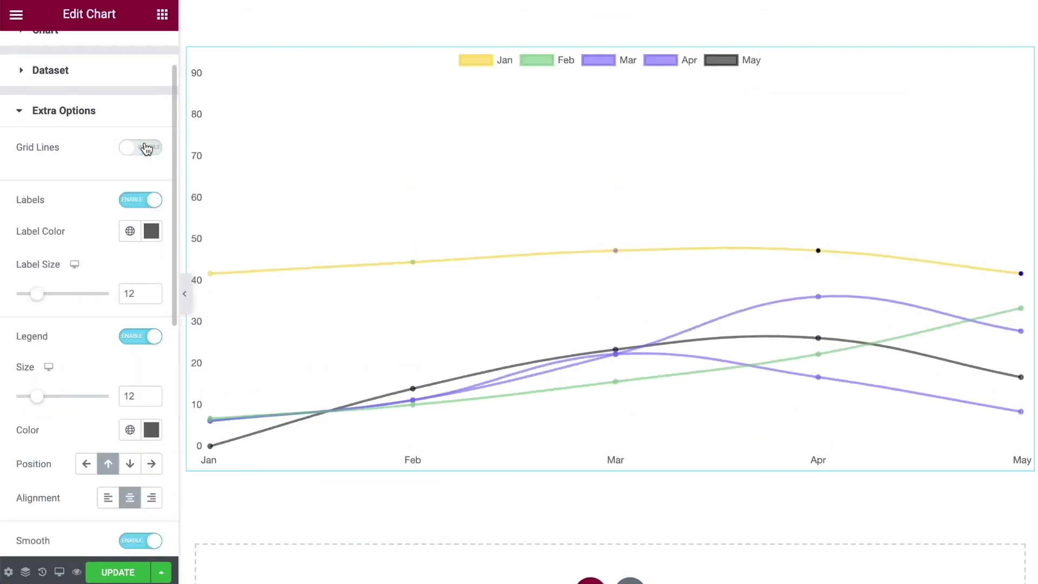
left_click(148, 149)
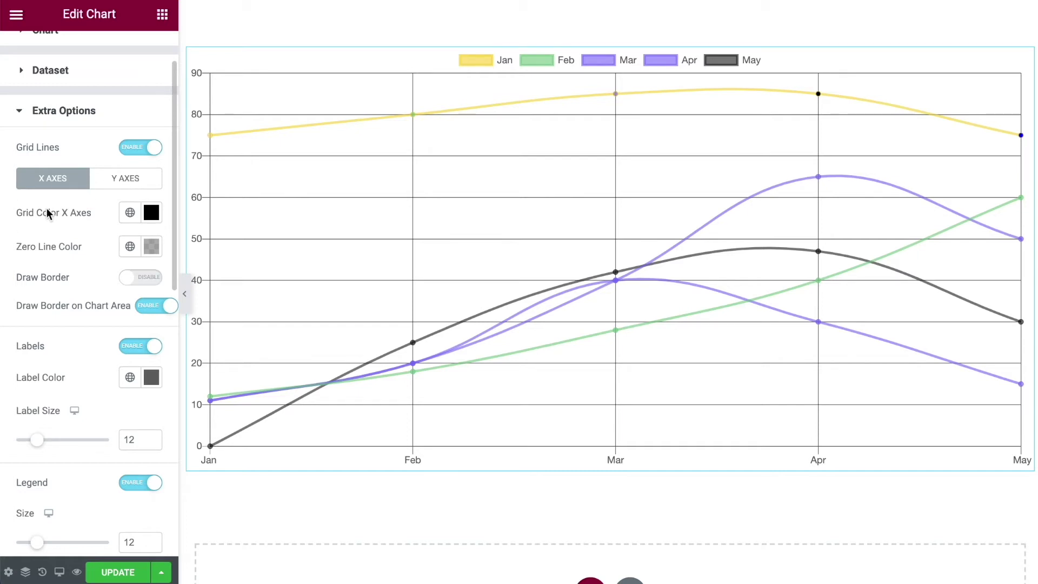
Try white and fully transparent #FFFFFF00 as the X-axes grid color and finish by setting it to solid black.
left_click(146, 214)
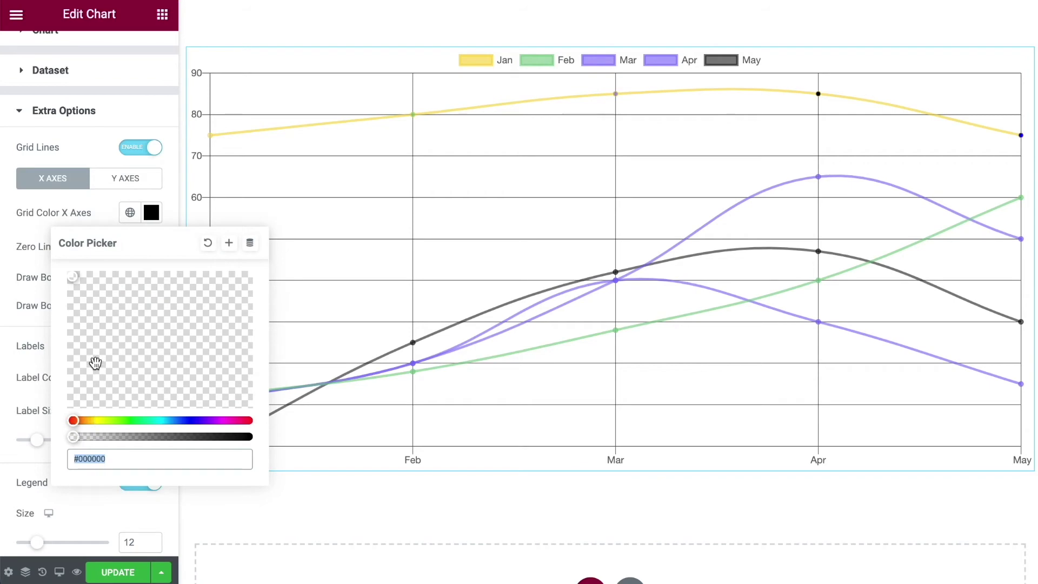
mouse_move(96, 363)
left_mouse_down()
mouse_move(82, 308)
mouse_move(47, 266)
left_mouse_up()
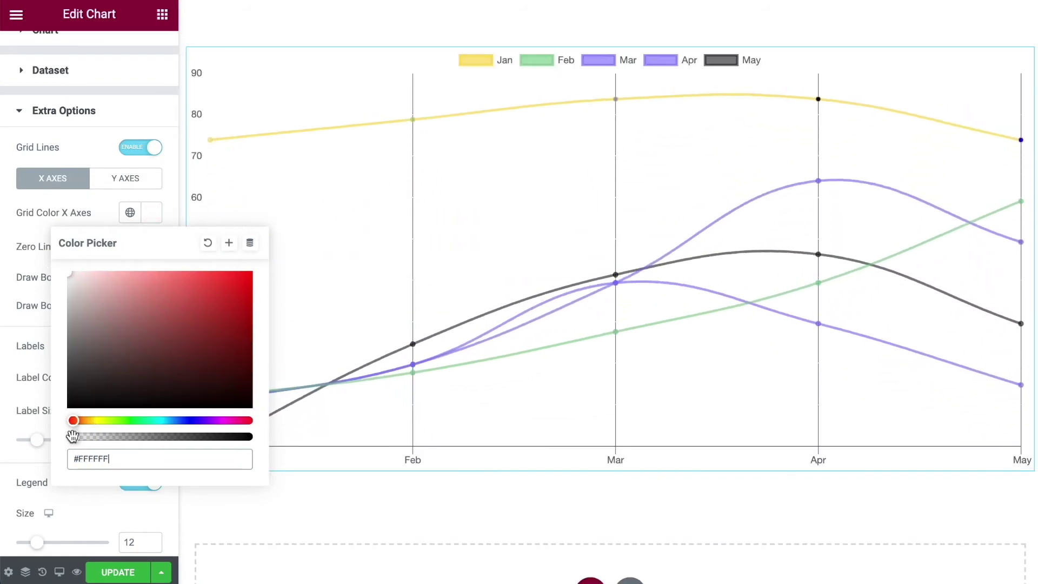
left_click_drag(72, 436, 50, 438)
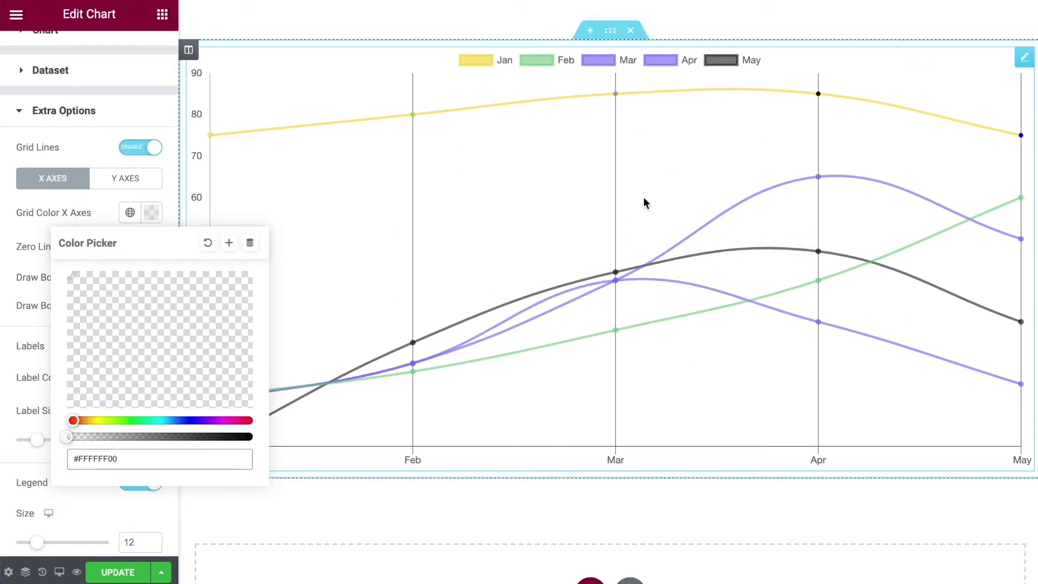
left_click_drag(200, 437, 252, 437)
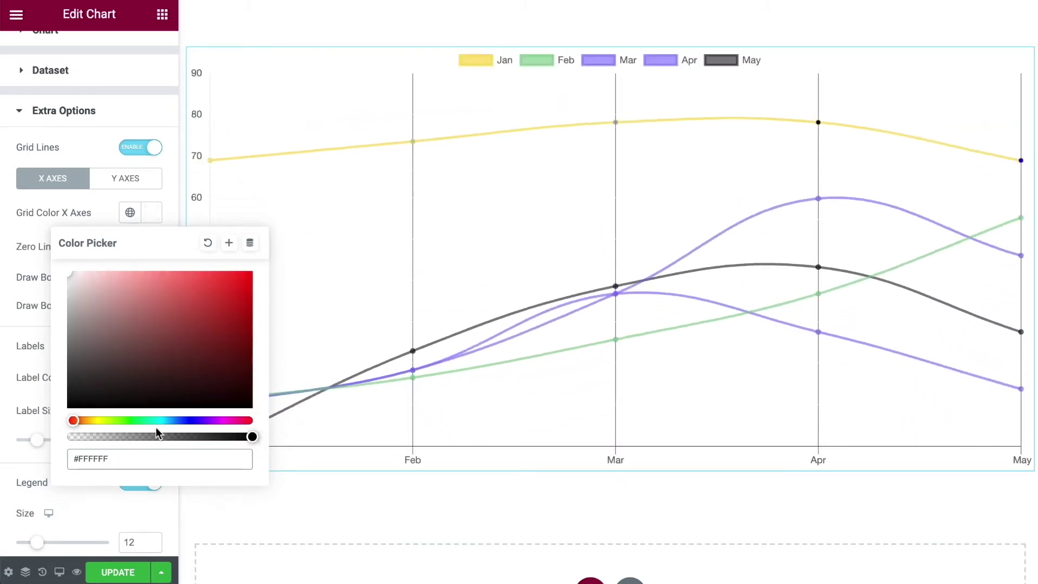
left_click_drag(103, 346, 65, 412)
Try transparent white #FFFFFF00 and translucent red #CE0C0C8A as the Y-axes grid color and finish by setting it to black.
left_click(123, 178)
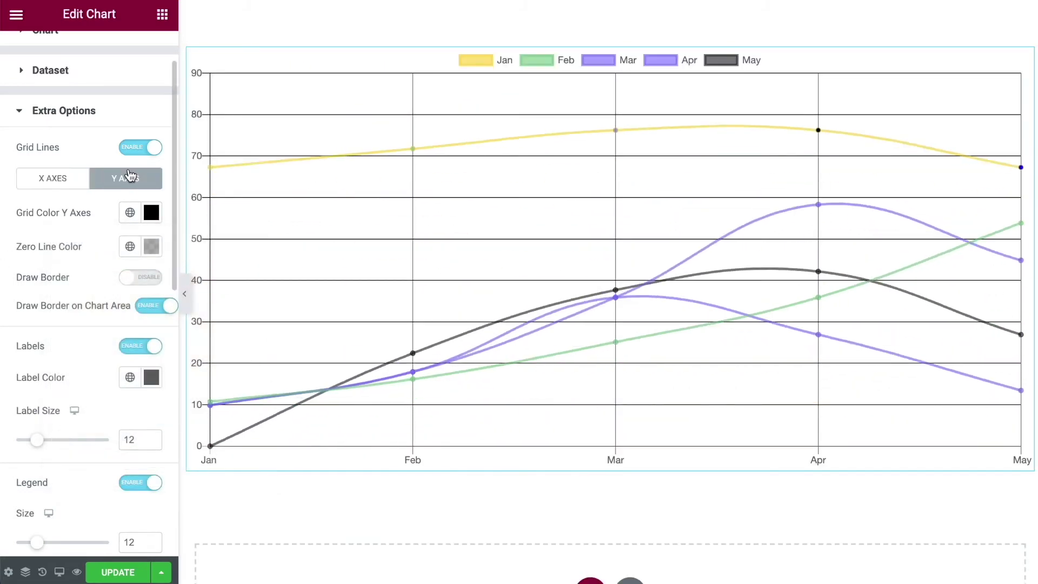
left_click(151, 213)
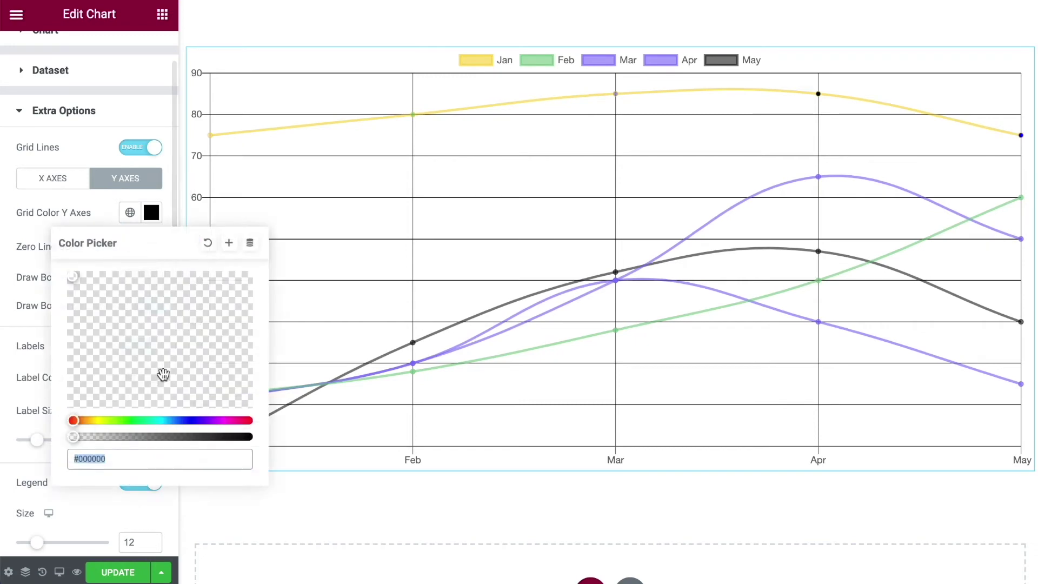
left_click_drag(140, 374, 53, 267)
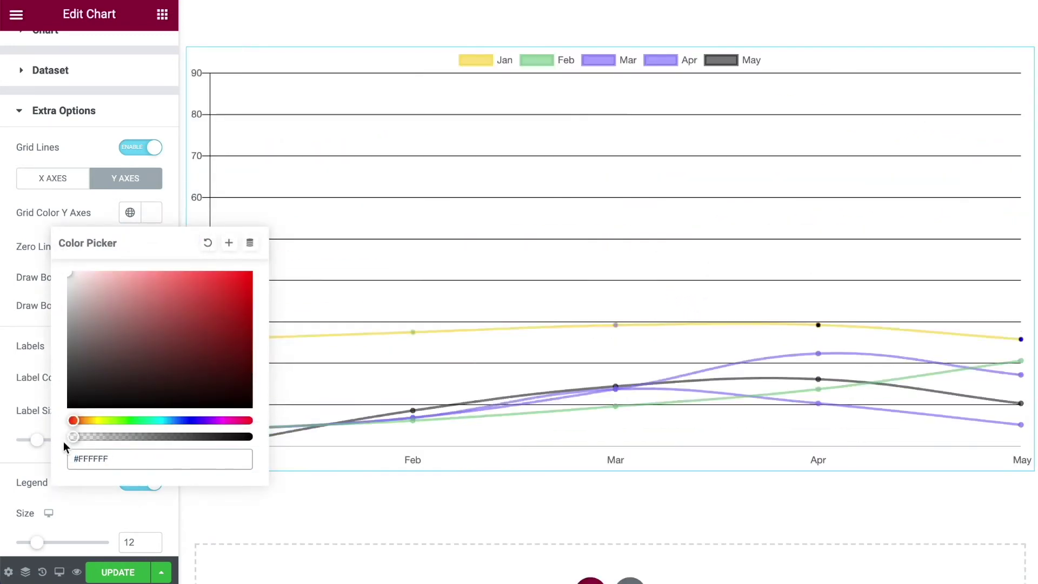
mouse_move(67, 439)
left_mouse_down()
mouse_move(75, 439)
mouse_move(59, 439)
left_mouse_up()
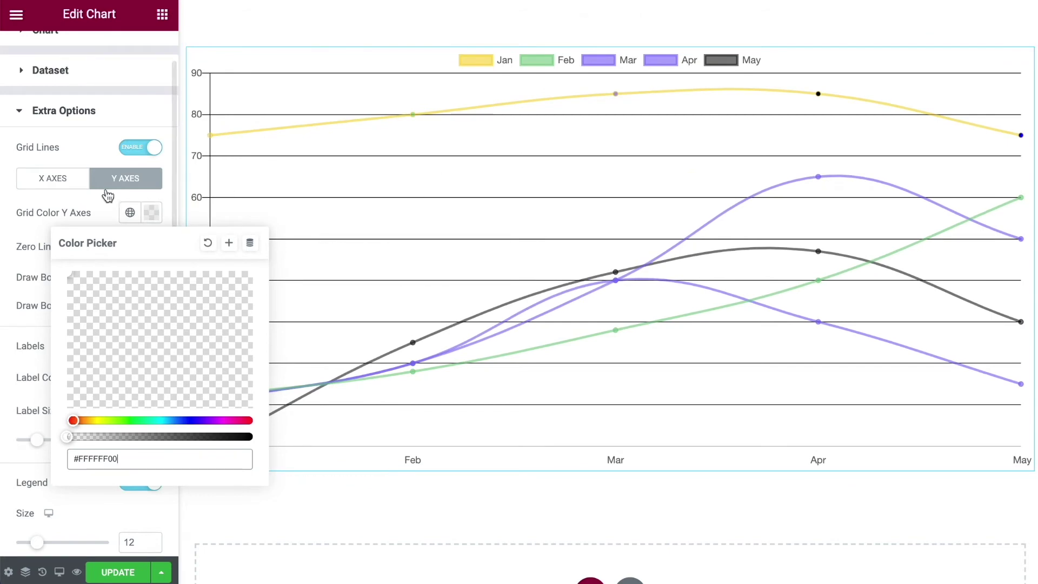
left_click(157, 369)
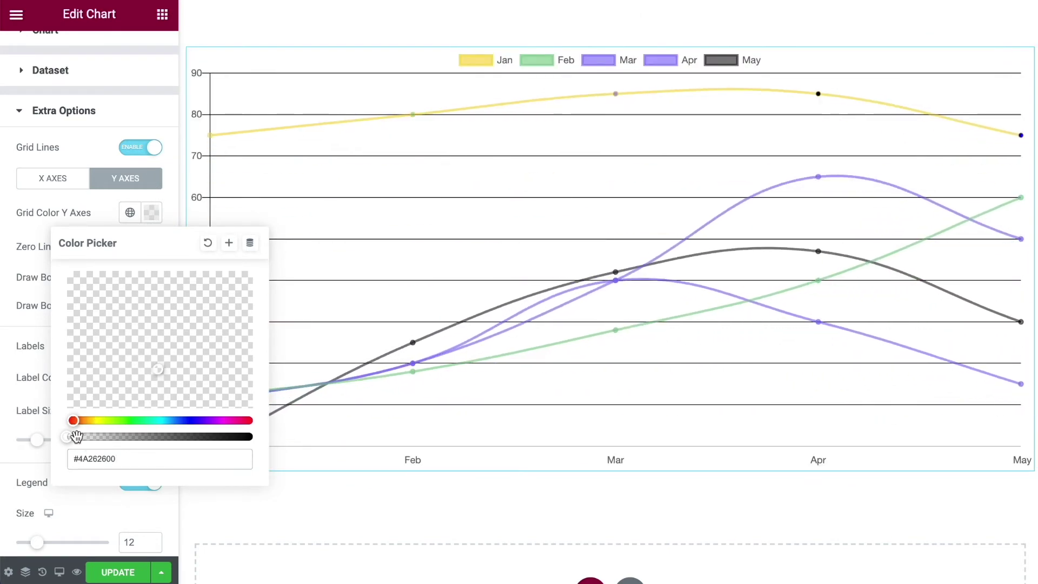
left_click_drag(77, 437, 167, 436)
left_click(236, 314)
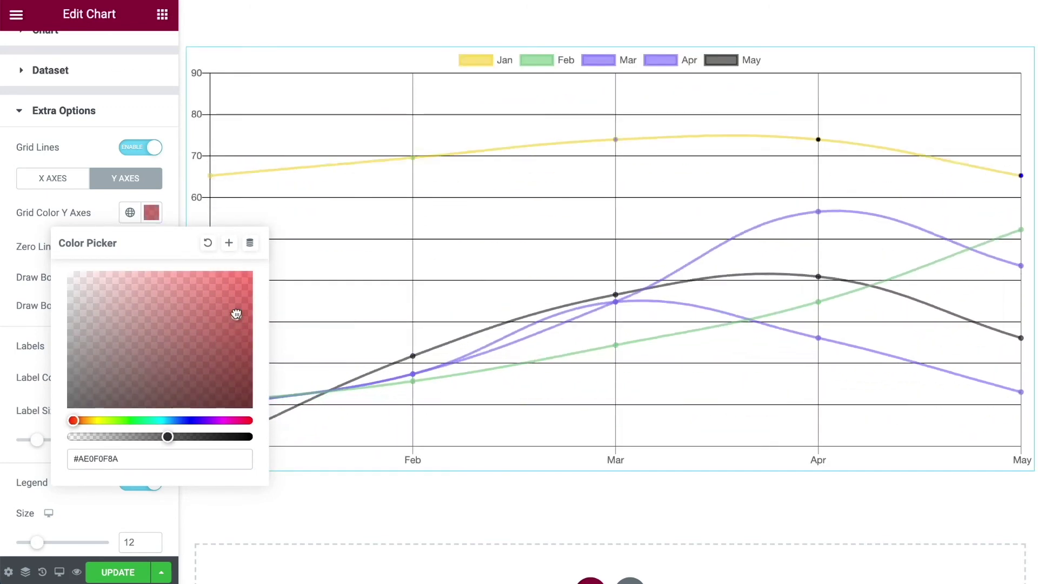
left_click(242, 298)
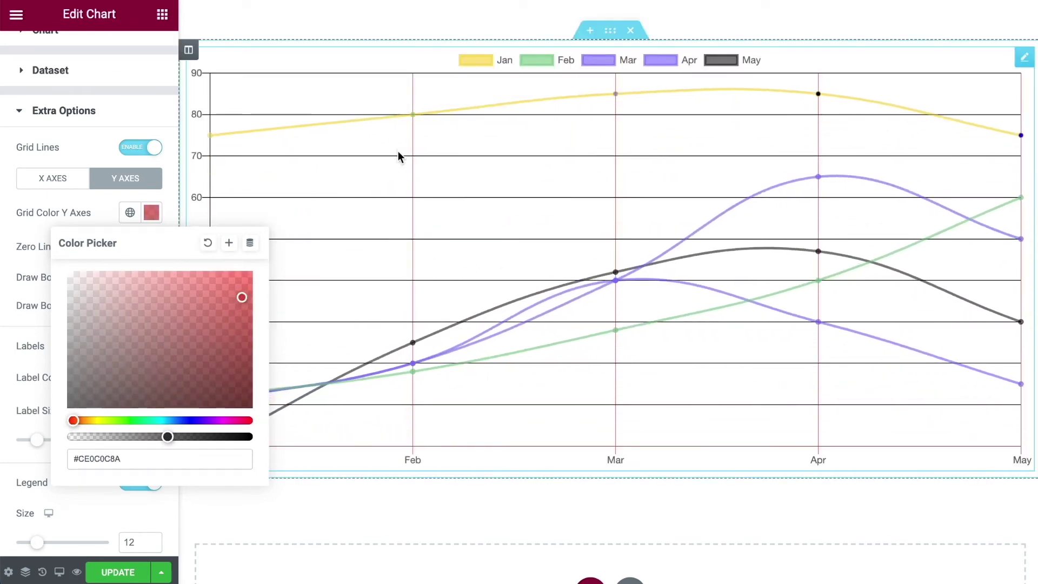
left_click_drag(244, 300, 261, 402)
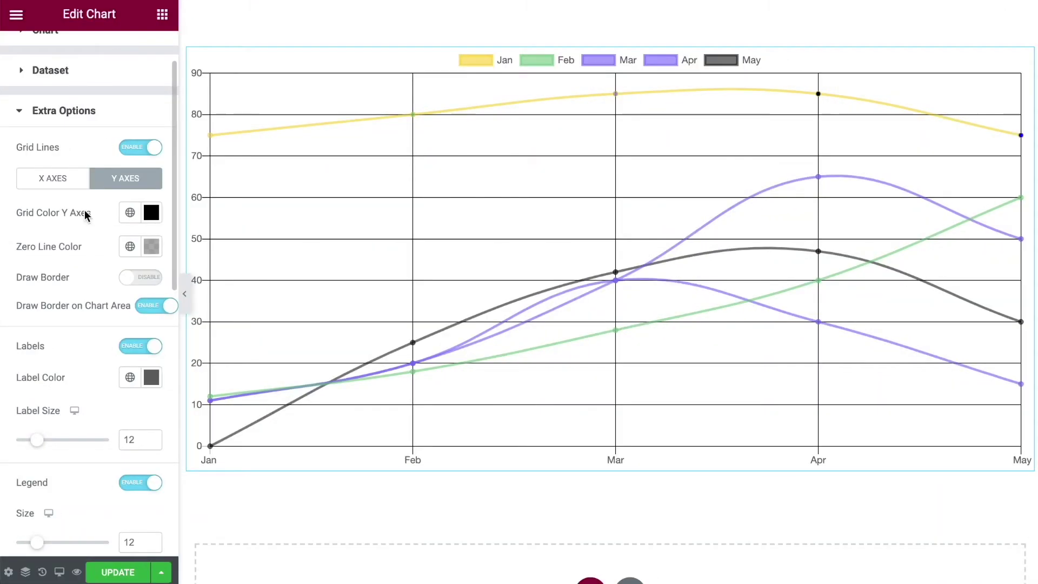
Set the Y-axes Zero Line Color to a bright, nearly opaque yellow.
left_click(67, 185)
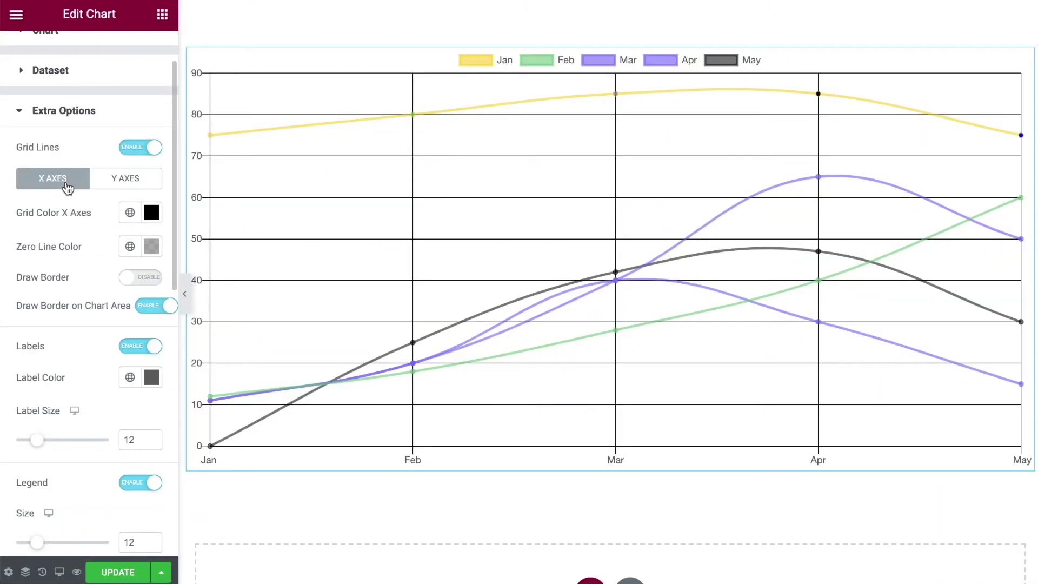
left_click(117, 181)
left_click(150, 247)
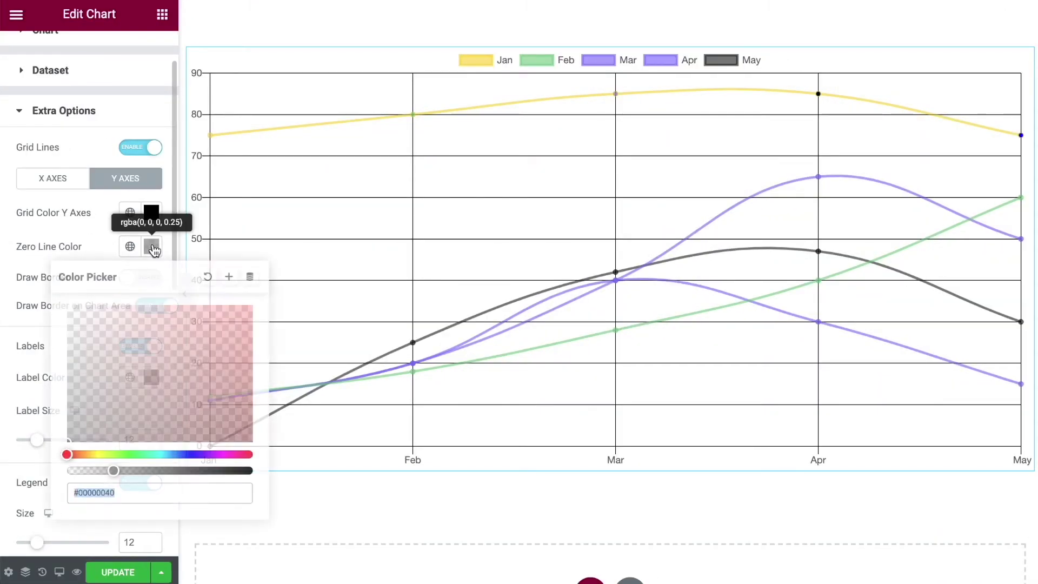
left_click_drag(68, 453, 246, 470)
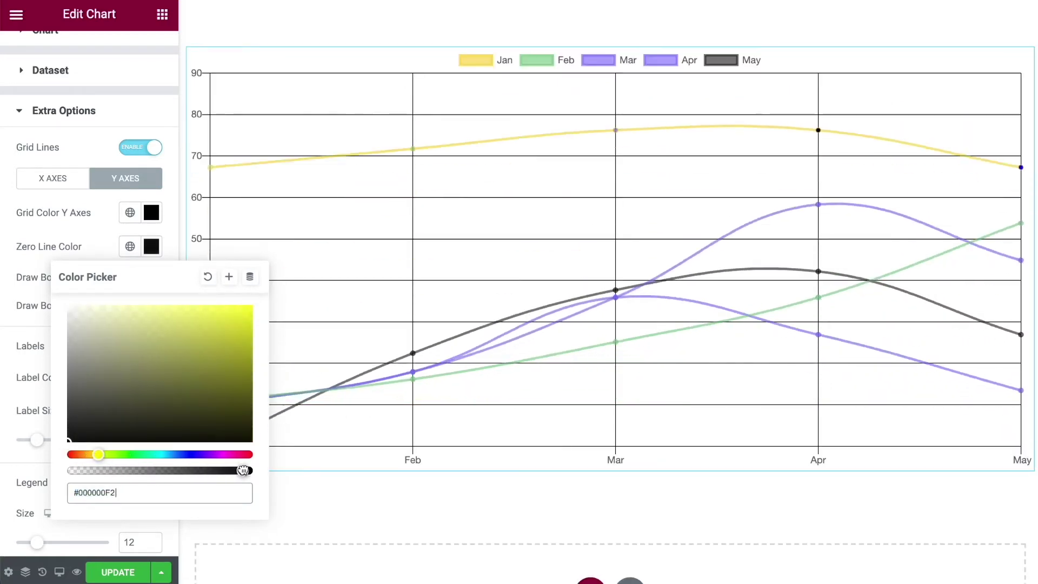
left_click(244, 311)
scroll(193, 263, "down", 1)
left_click(82, 193)
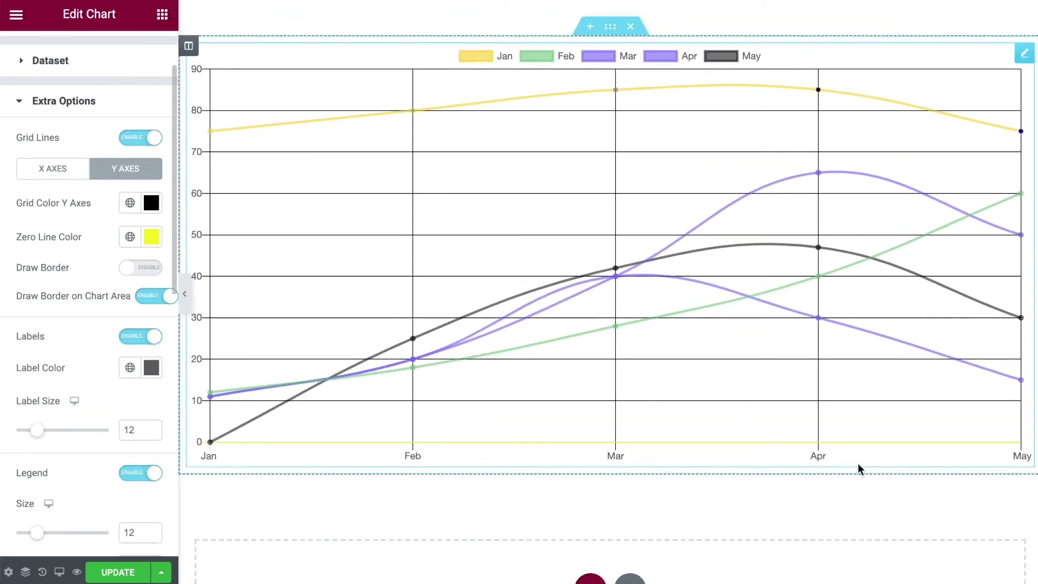
scroll(54, 308, "down", 2)
scroll(70, 273, "up", 2)
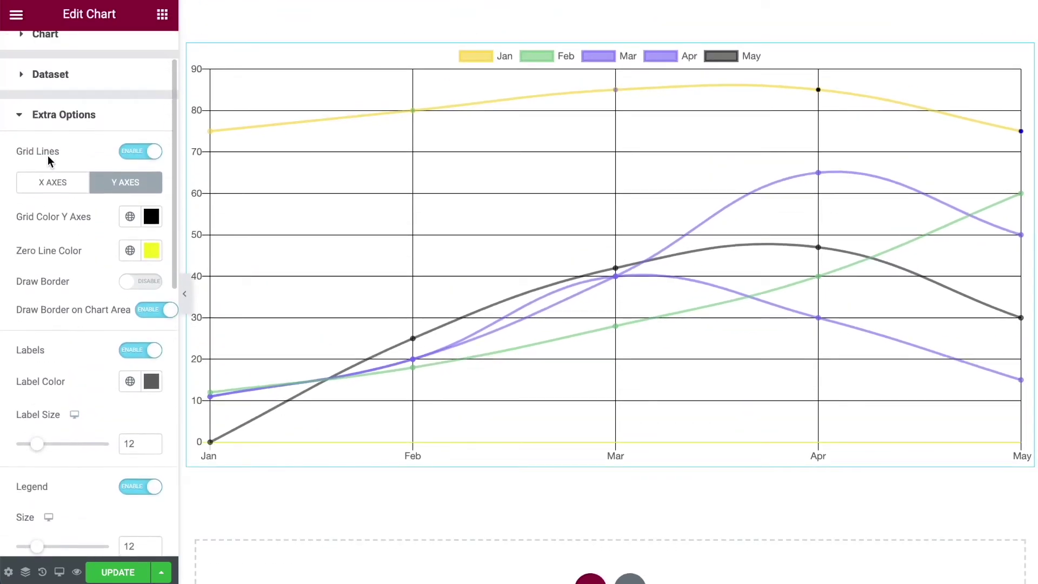
Try disabling Draw Border on Chart Area for the X axes.
left_click(64, 183)
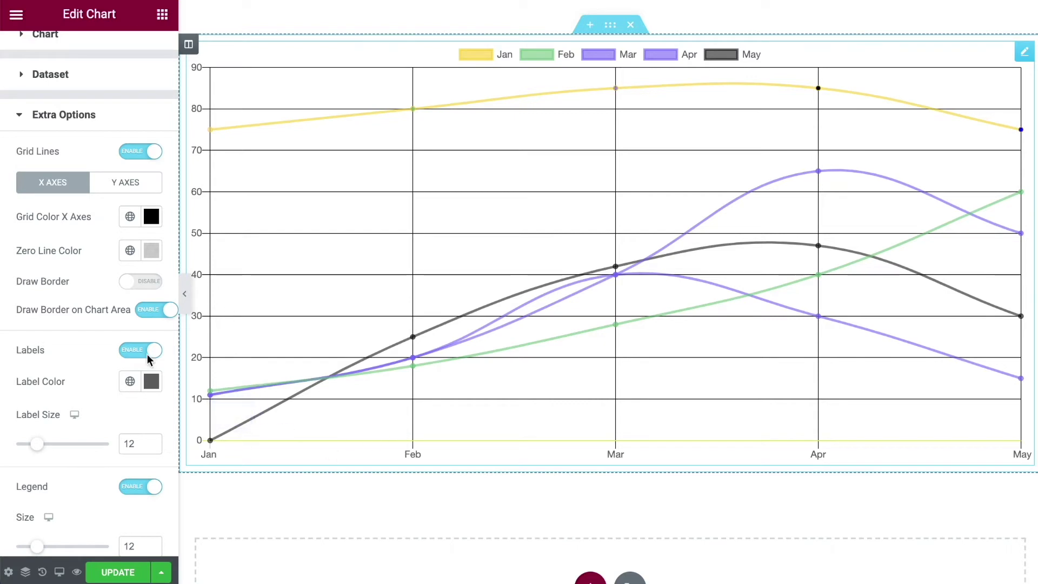
scroll(56, 276, "down", 1)
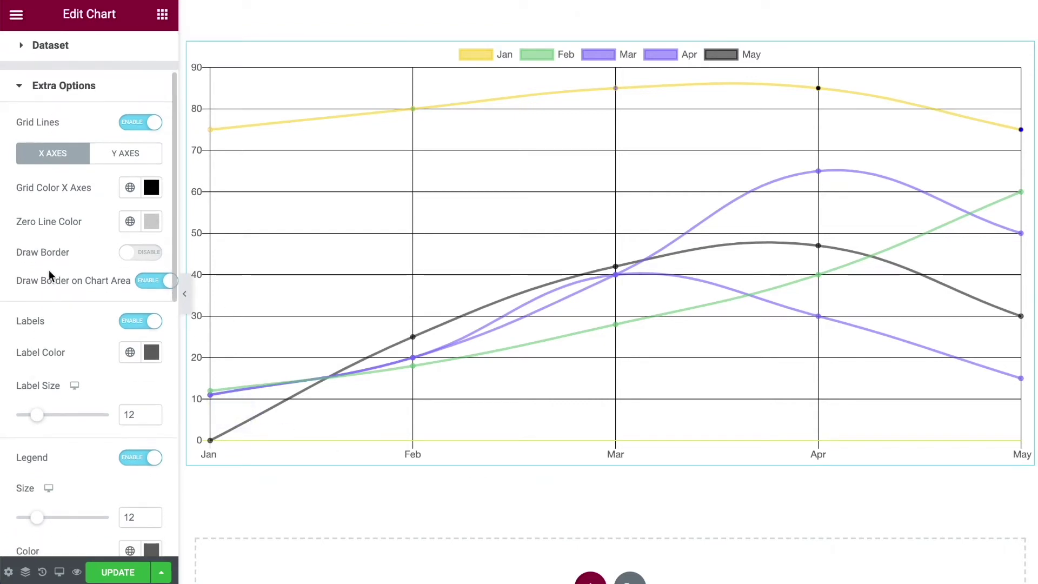
left_click(150, 281)
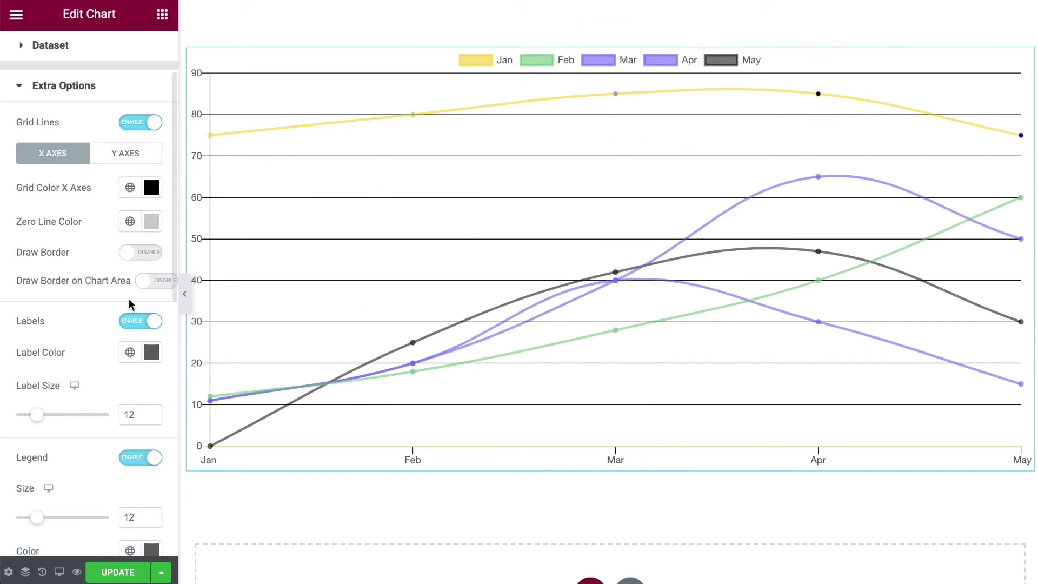
Try disabling Draw Border on Chart Area for the Y axes and enable it again.
left_click(124, 156)
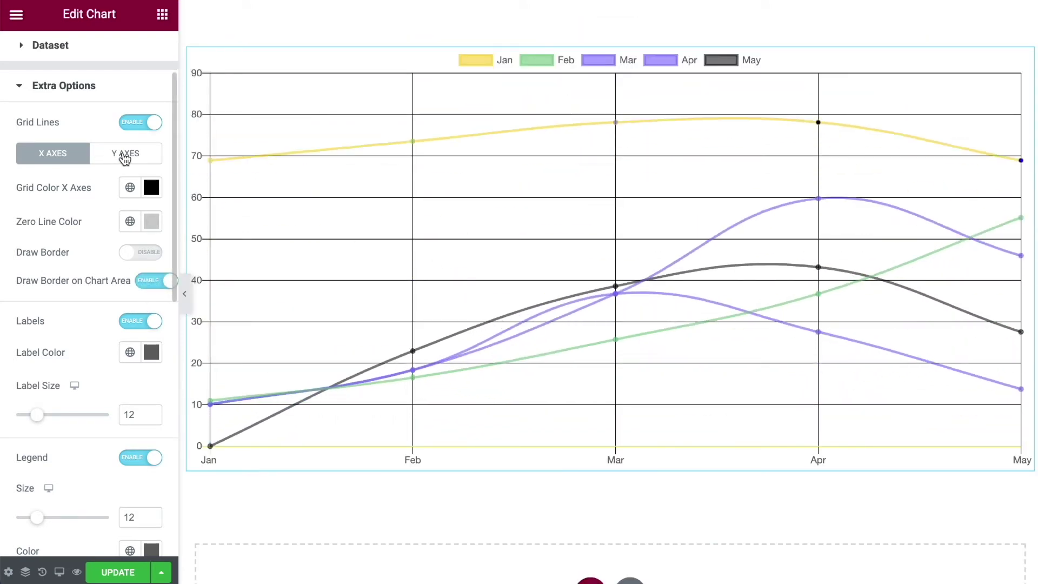
left_click(155, 292)
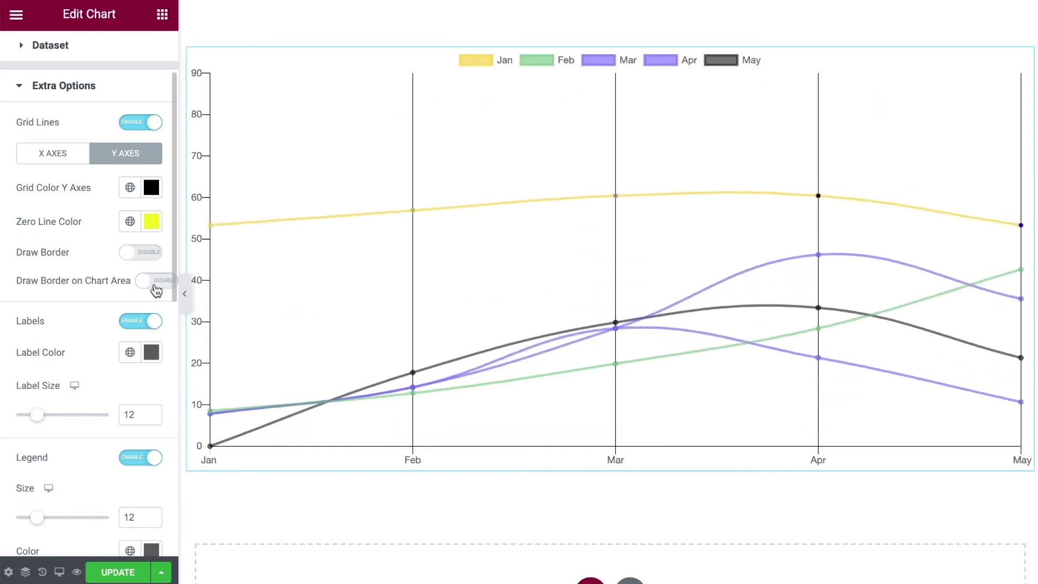
left_click(156, 291)
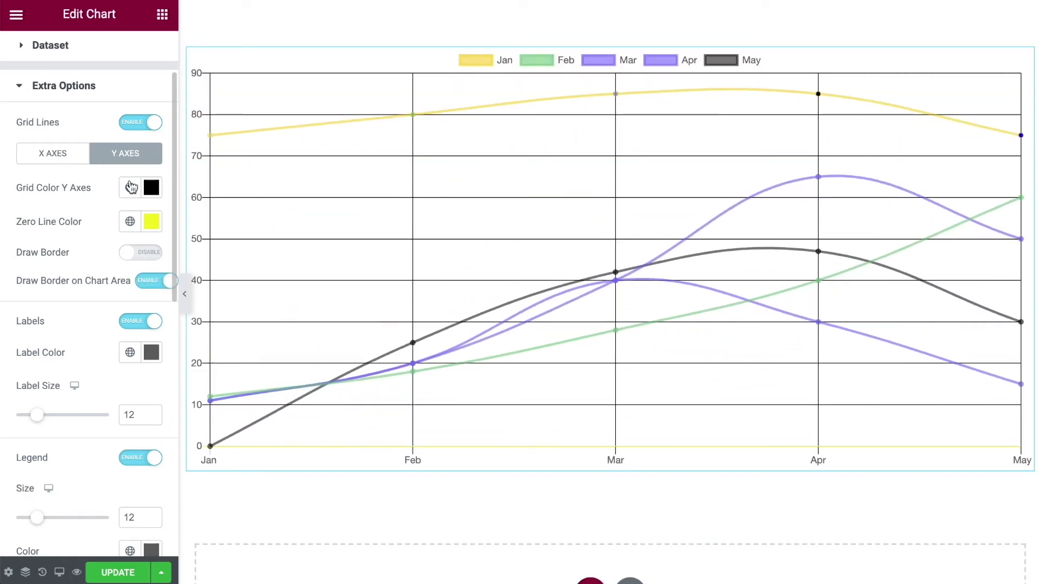
Try disabling the chart's Labels and enable them again.
scroll(72, 190, "down", 1)
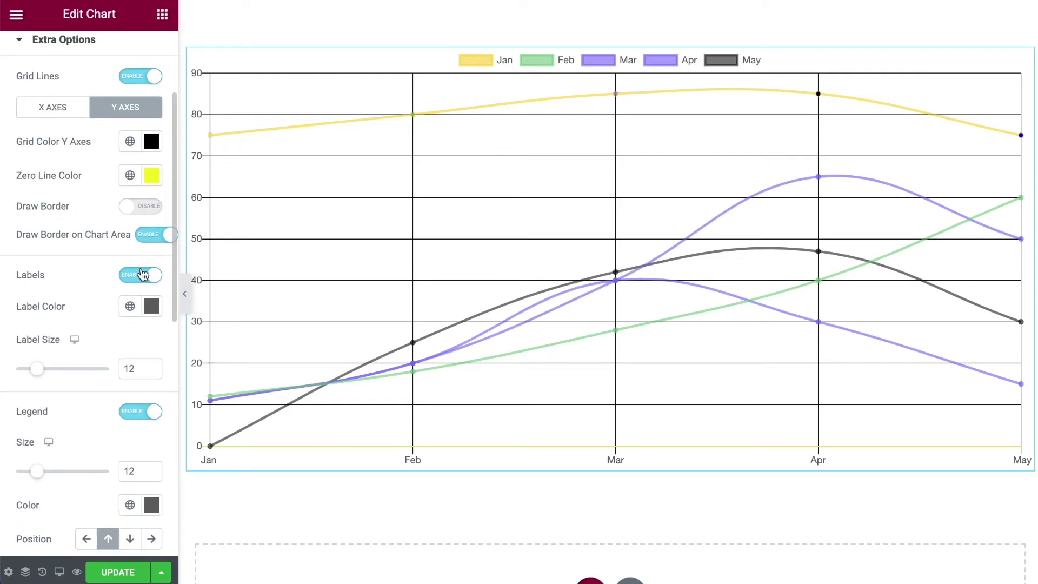
scroll(145, 273, "down", 1)
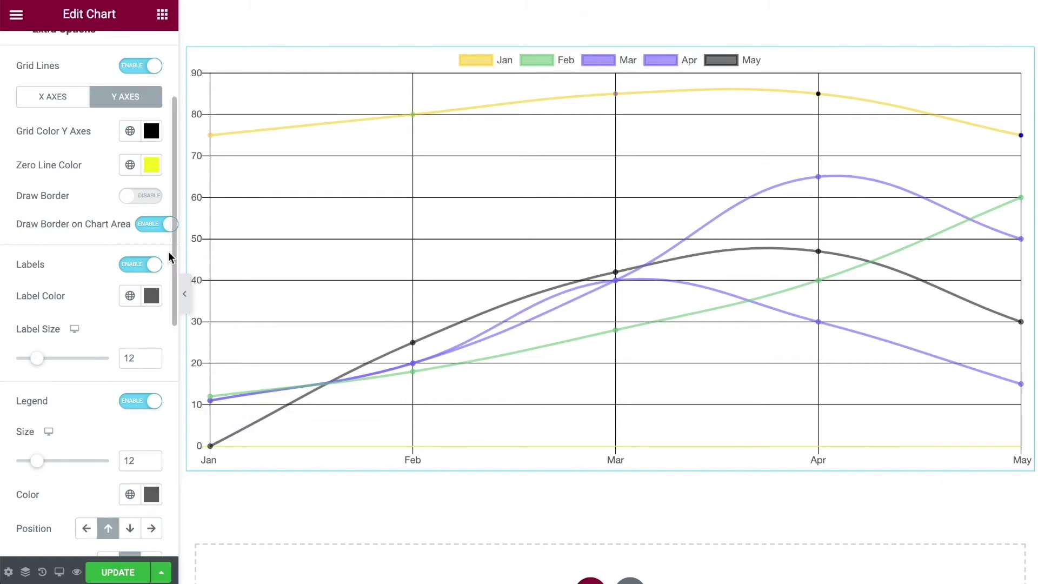
left_click(145, 266)
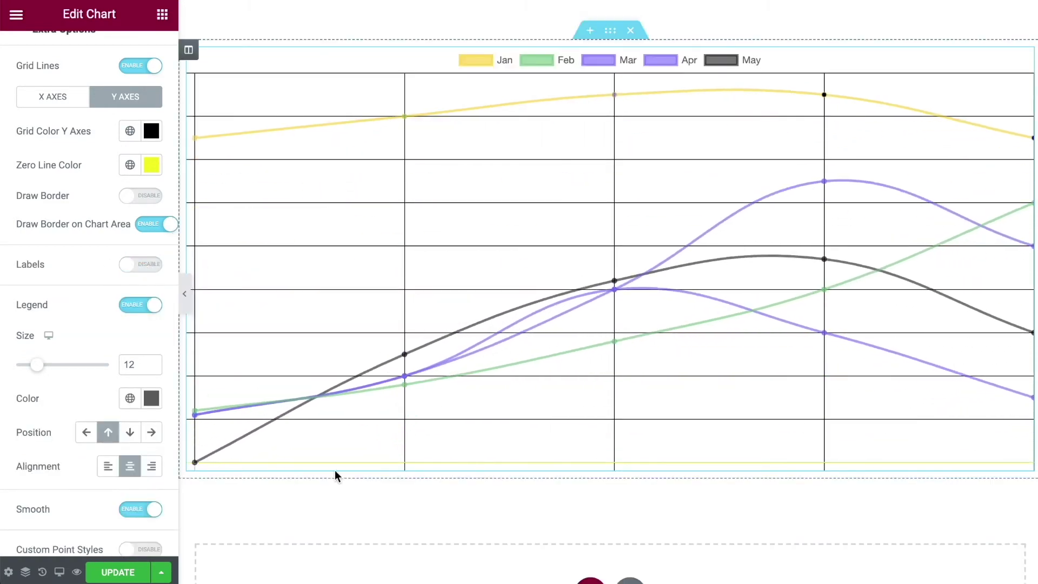
left_click(159, 268)
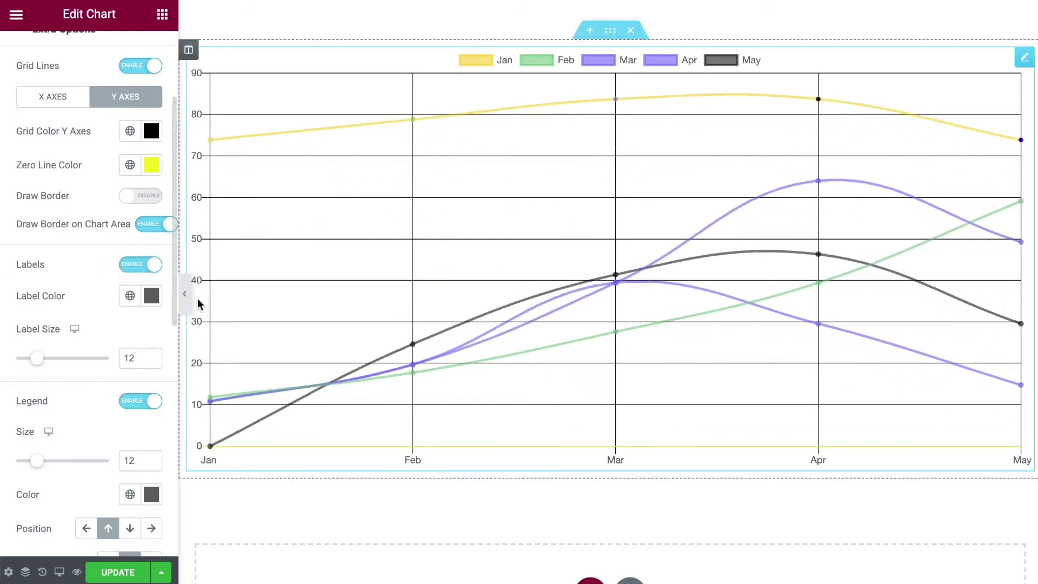
Set the axis Label Color to bright green and the Label Size to 15.
left_click(153, 296)
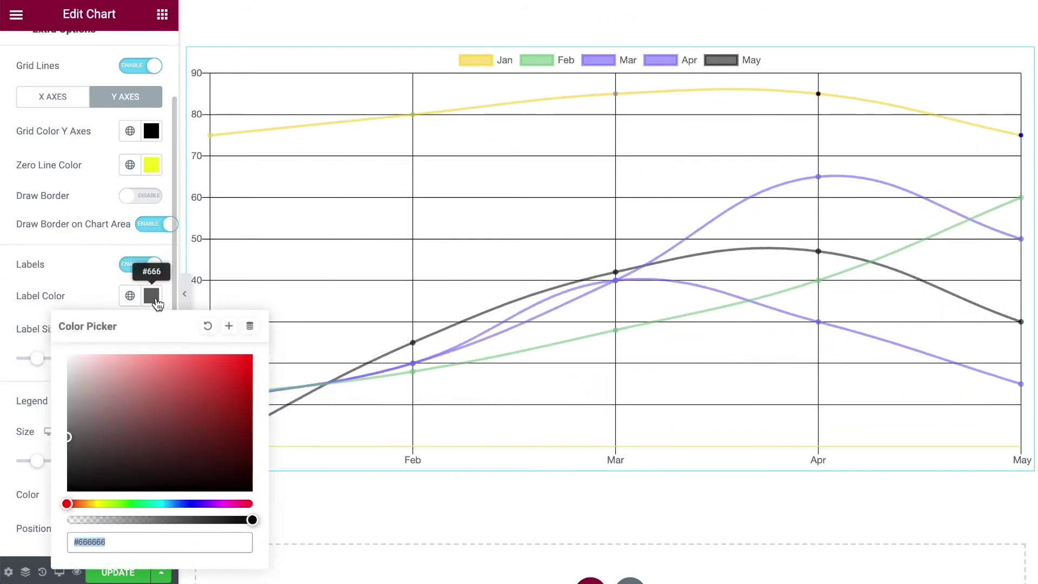
left_click(134, 504)
mouse_move(202, 417)
left_mouse_down()
mouse_move(272, 346)
mouse_move(80, 316)
mouse_move(262, 388)
left_mouse_up()
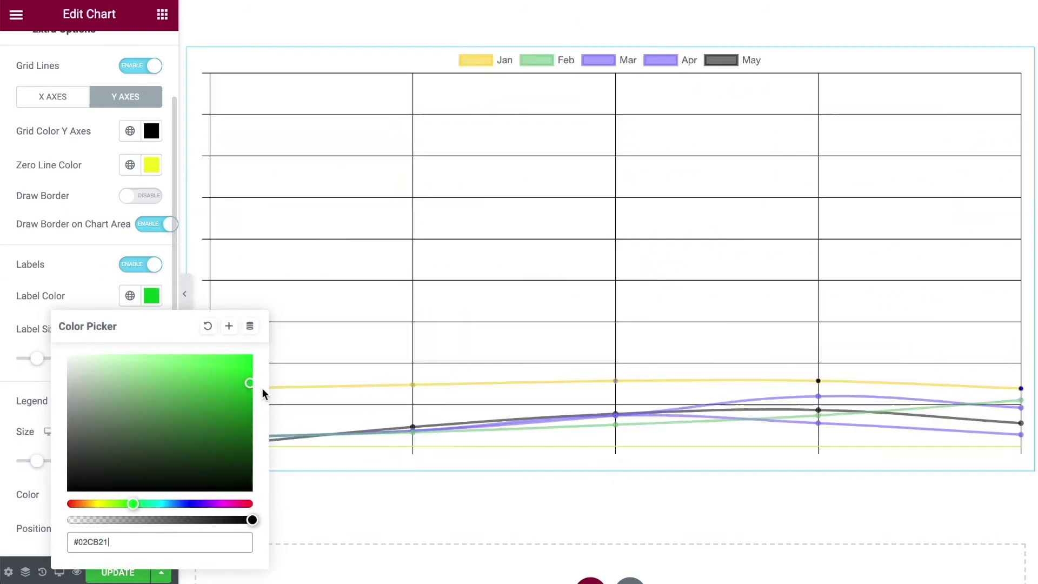
left_click(90, 273)
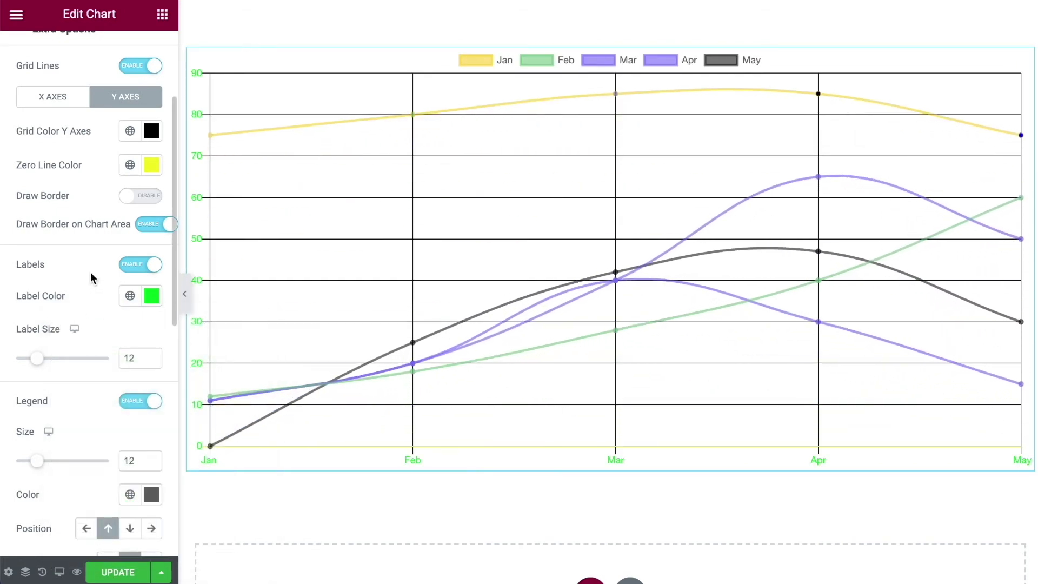
left_click_drag(44, 361, 51, 361)
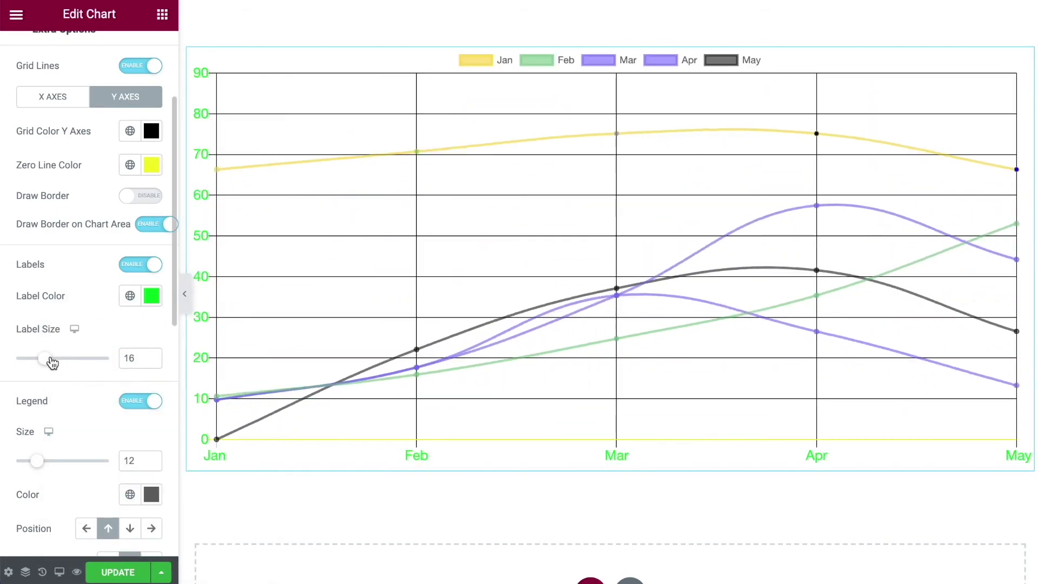
left_click(154, 362)
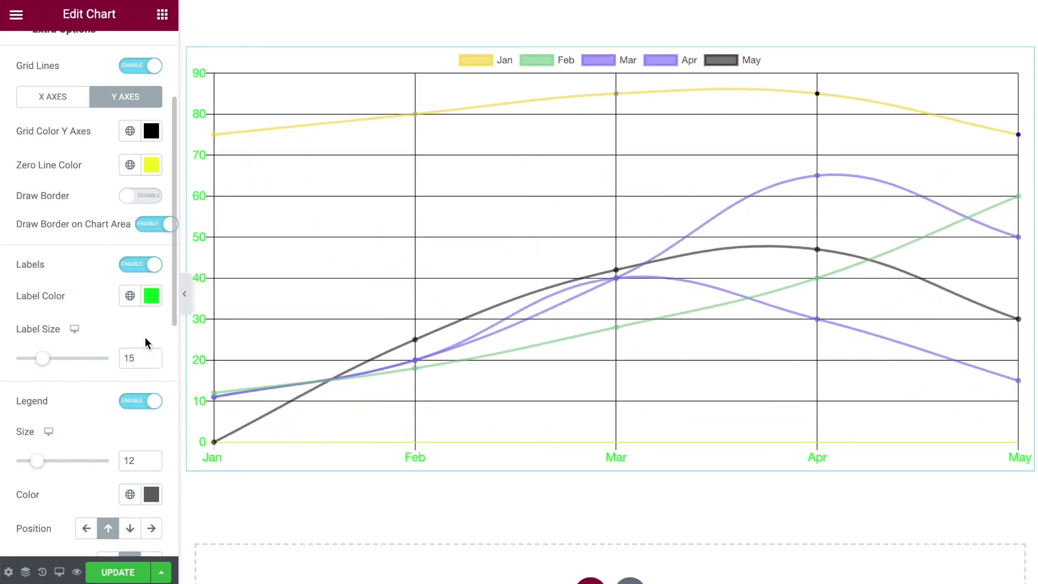
Set the legend position to Bottom, try the Start and End alignments, and finish with Center.
scroll(80, 407, "down", 1)
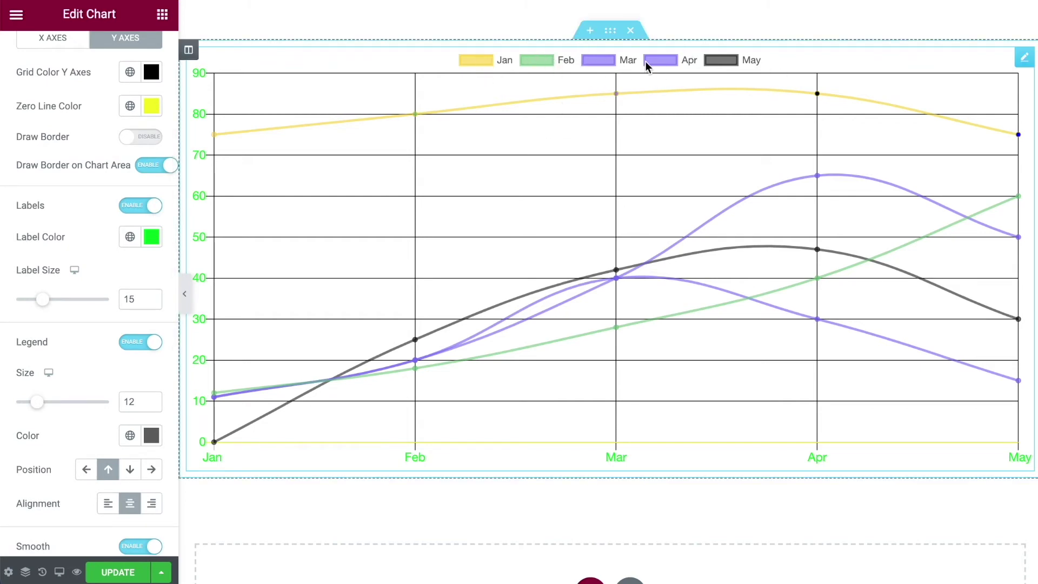
scroll(116, 384, "down", 2)
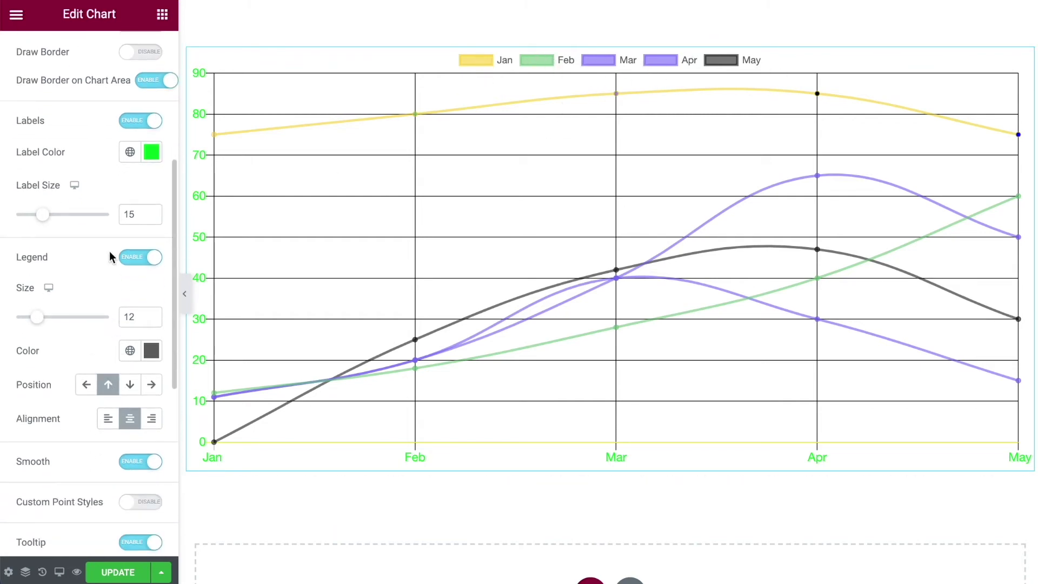
left_click(129, 384)
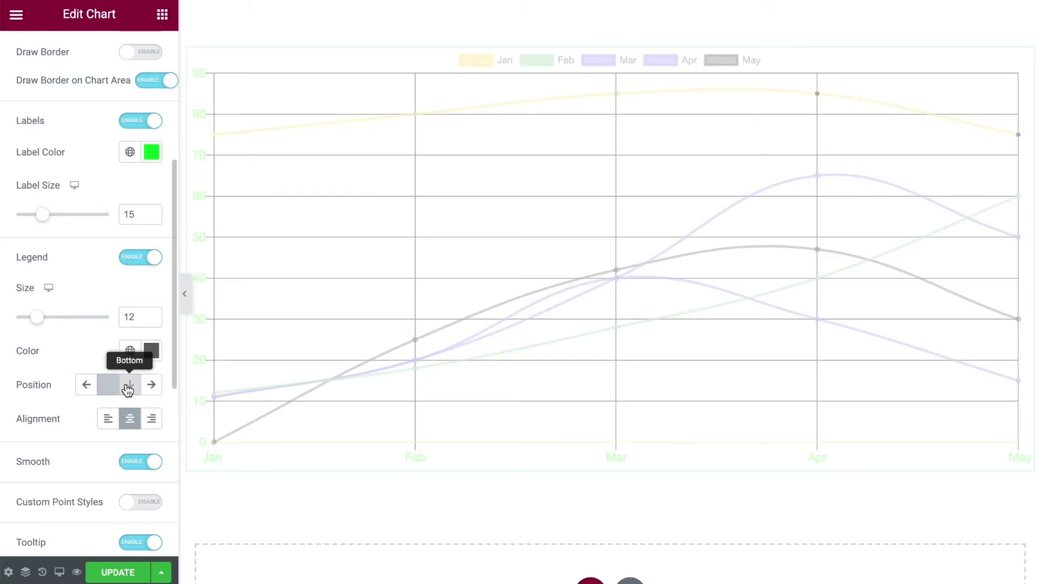
left_click(110, 419)
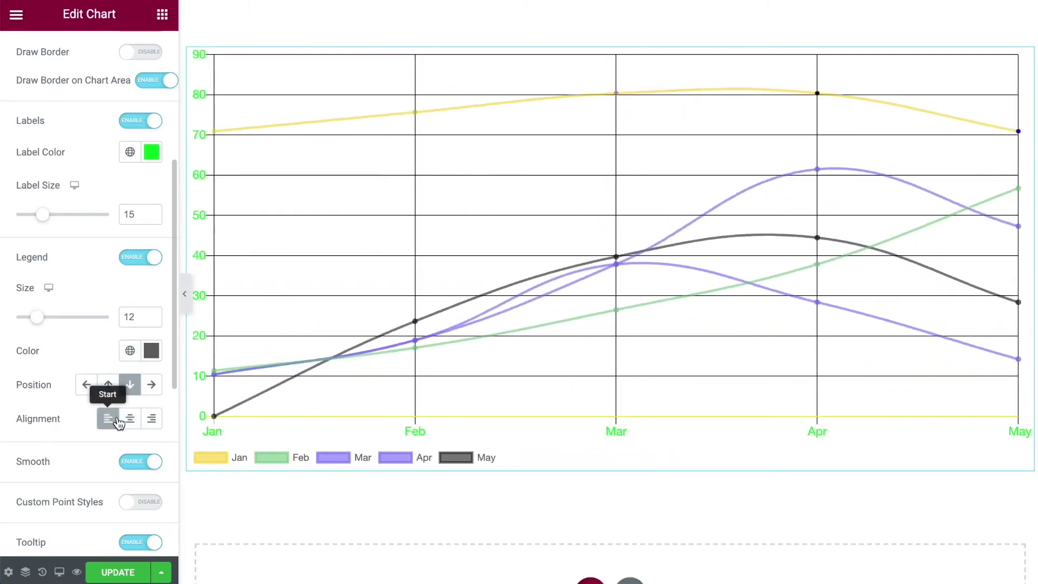
left_click(153, 422)
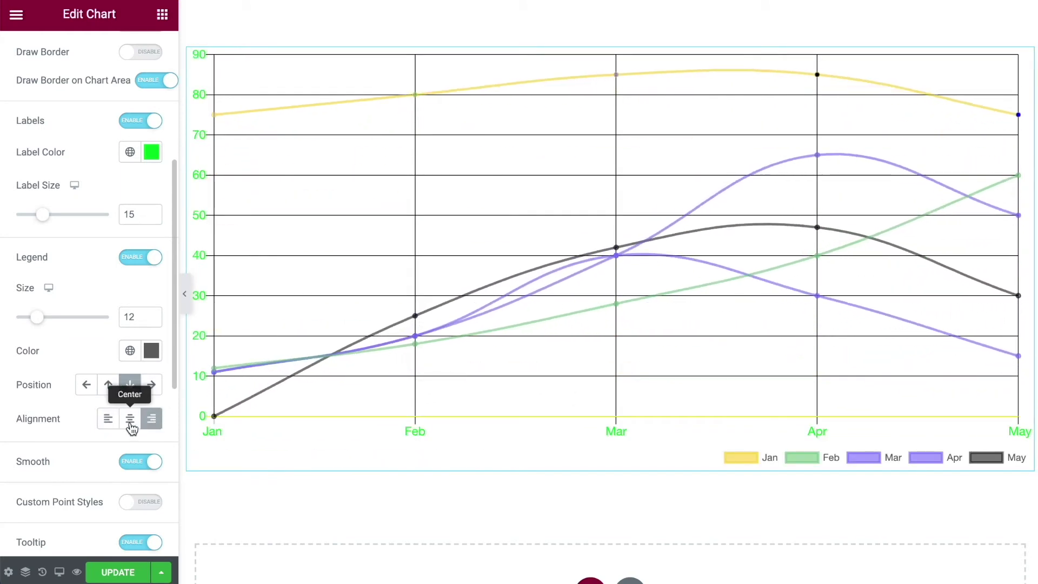
left_click(133, 419)
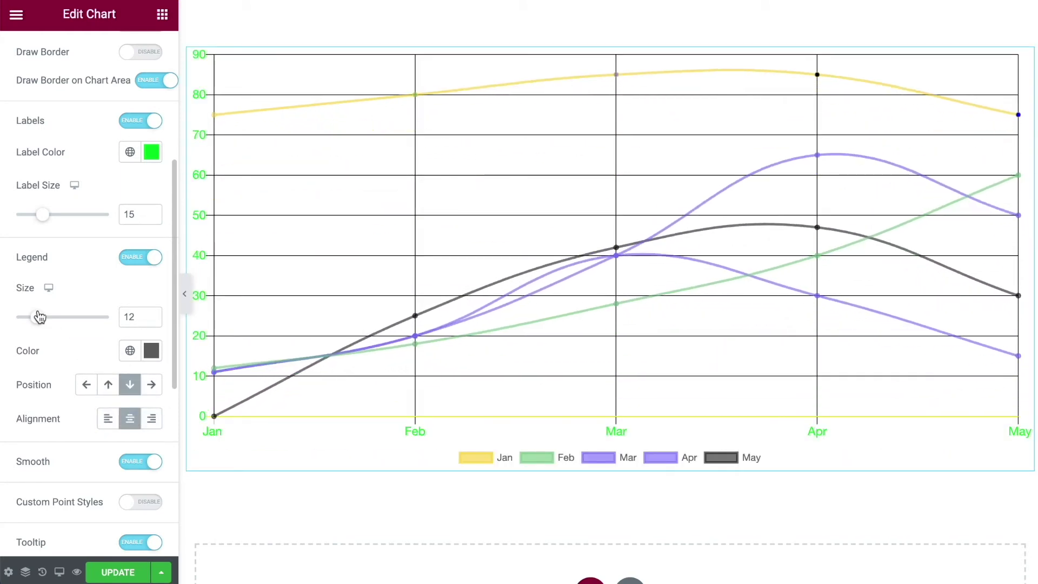
Set the legend size to 13, try red #EC0E0E as its text color, and clear that color.
left_click_drag(38, 317, 41, 319)
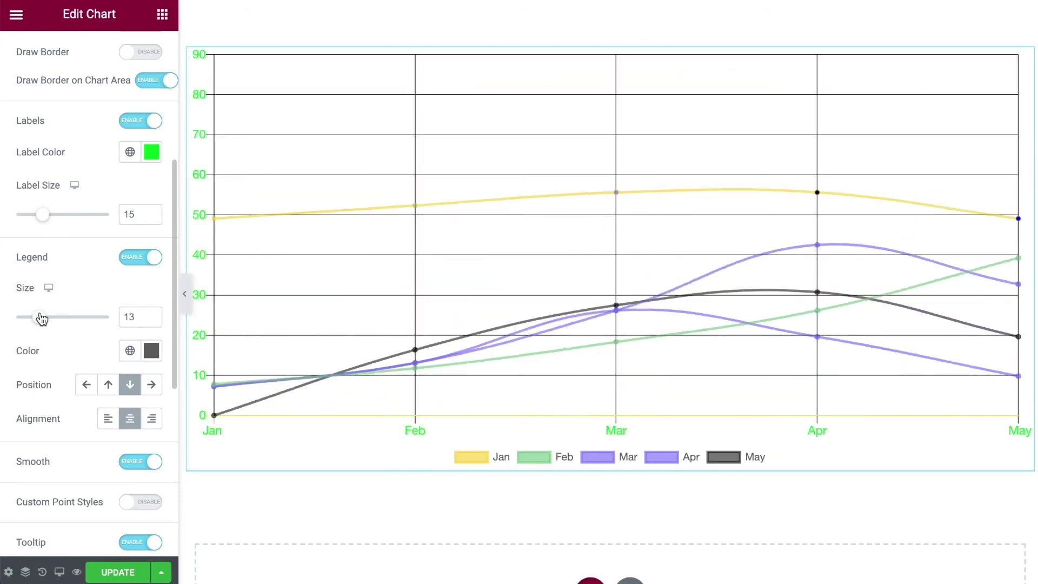
left_click(151, 357)
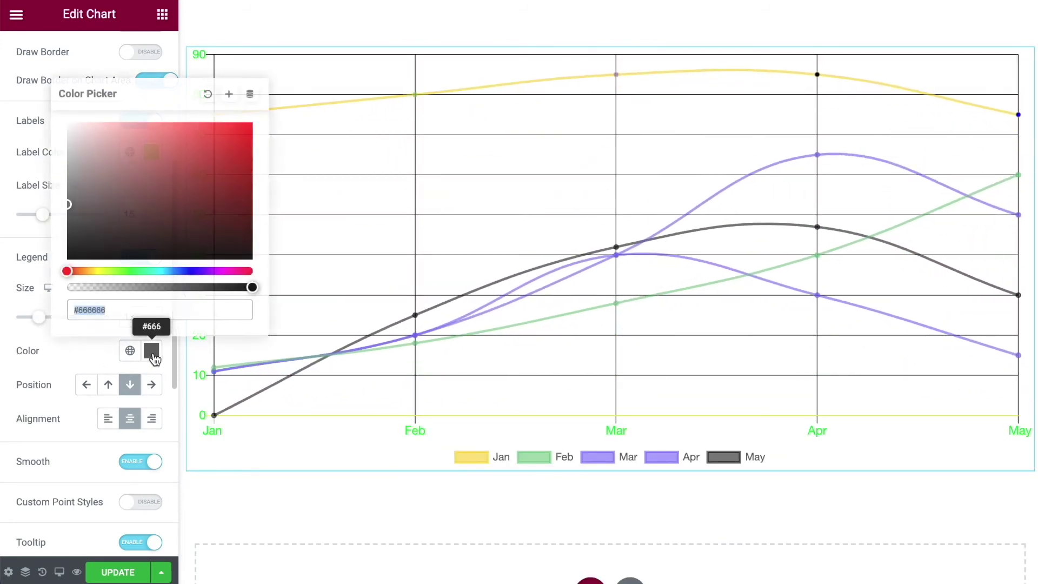
left_click(242, 132)
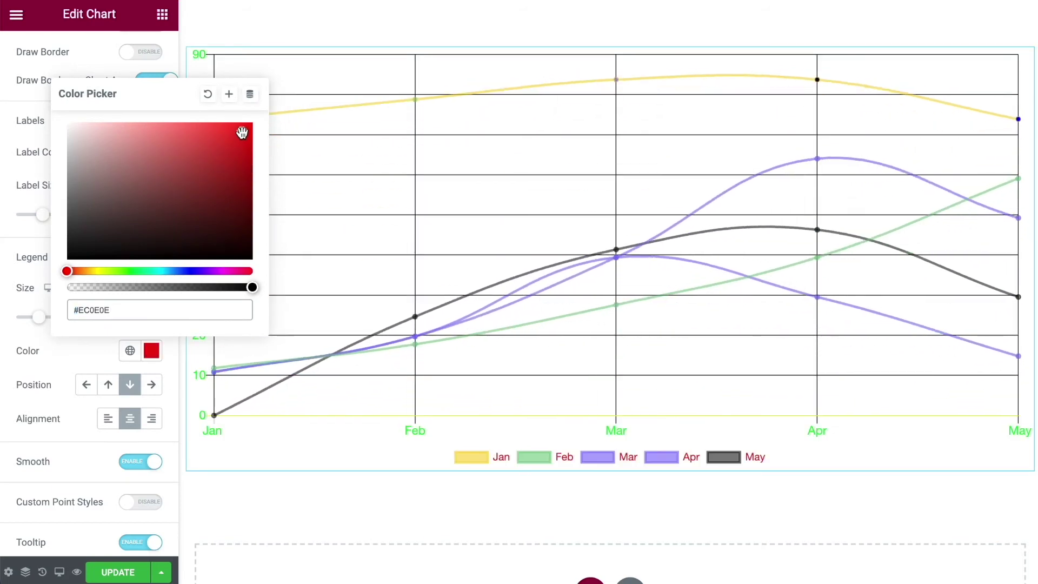
left_click(209, 95)
left_click(77, 368)
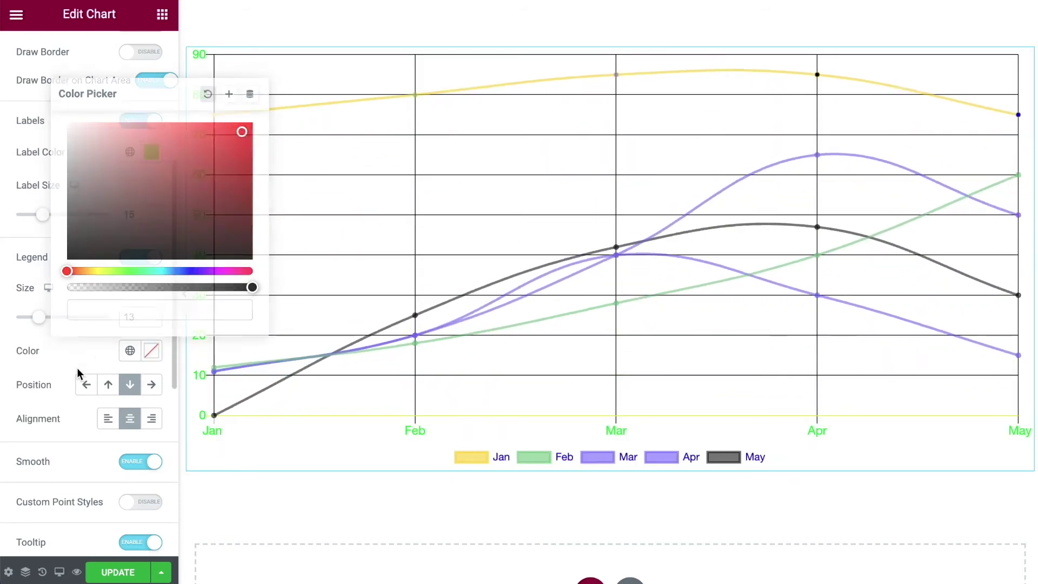
Try disabling Smooth for the chart lines twice, enabling it again each time.
scroll(77, 367, "down", 7)
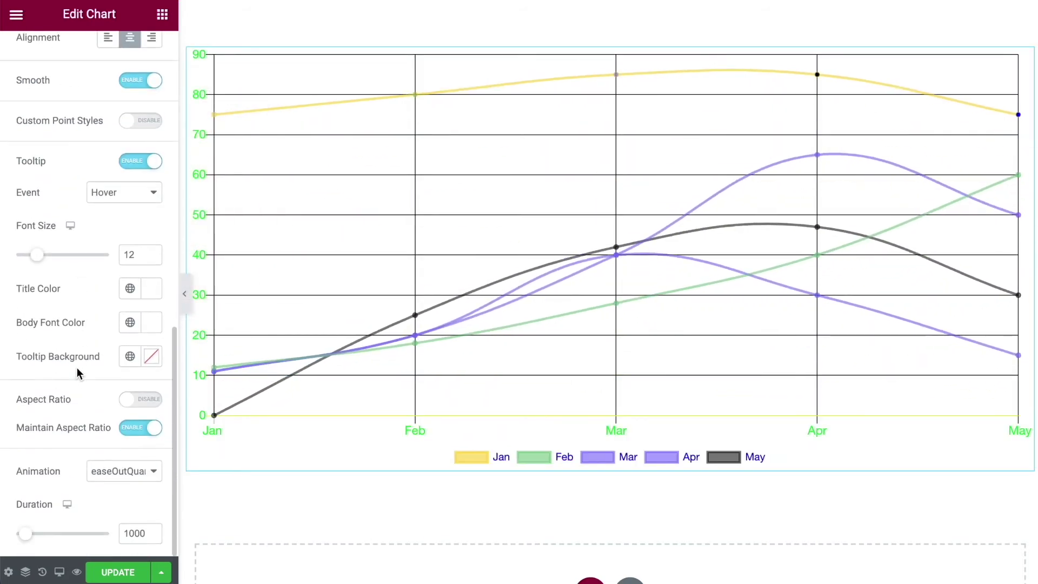
left_click(129, 81)
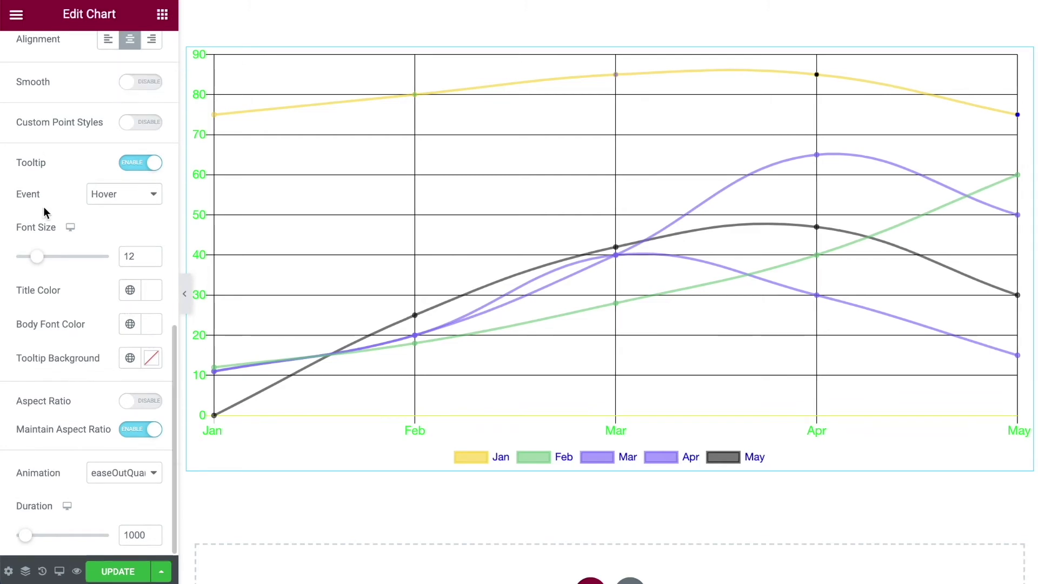
left_click(139, 82)
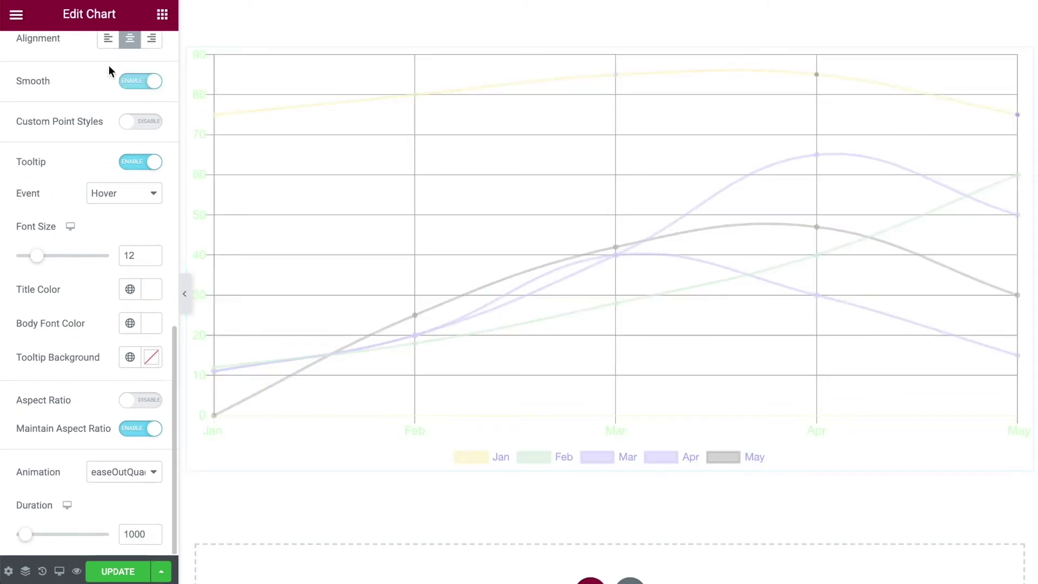
left_click(139, 83)
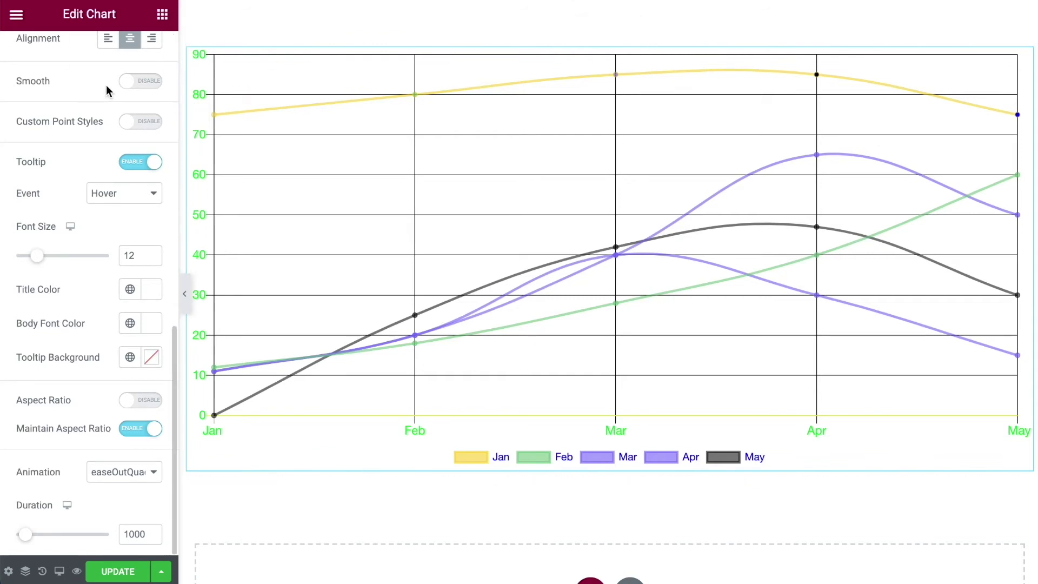
left_click(141, 80)
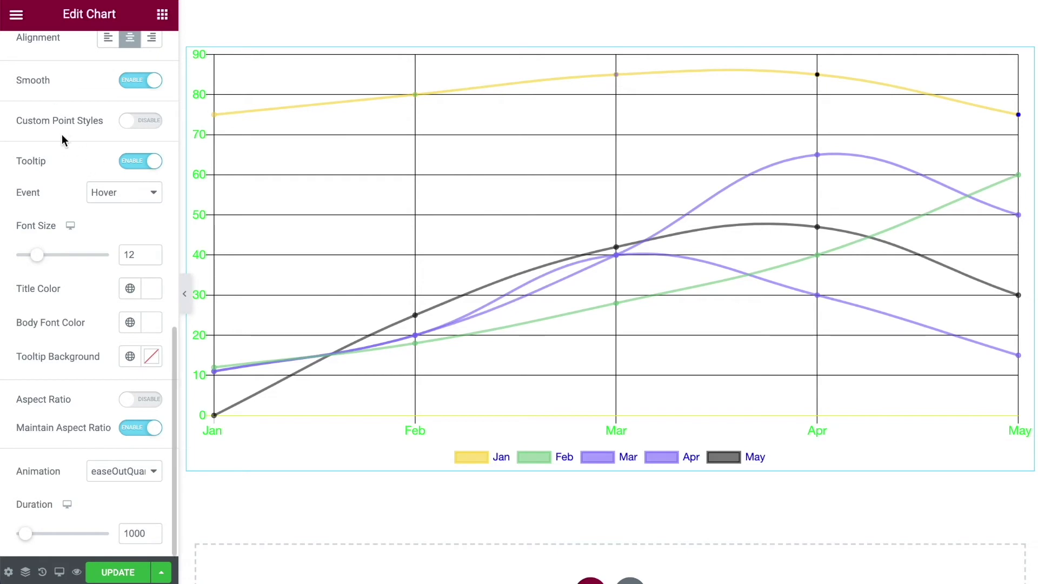
Enable Custom Point Styles, try the Triangle point style, and set it back to Circle.
left_click(130, 122)
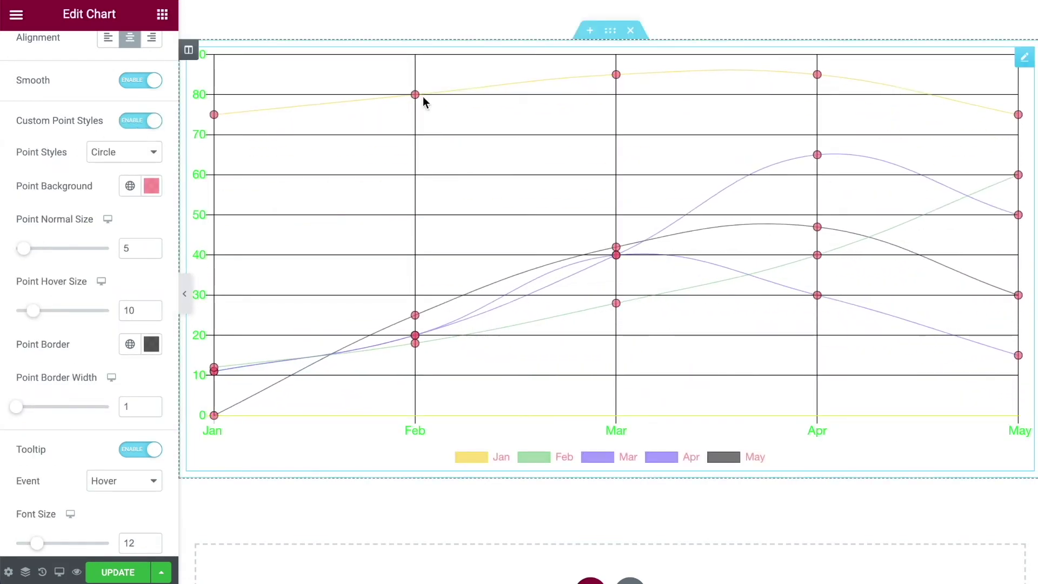
left_click(149, 156)
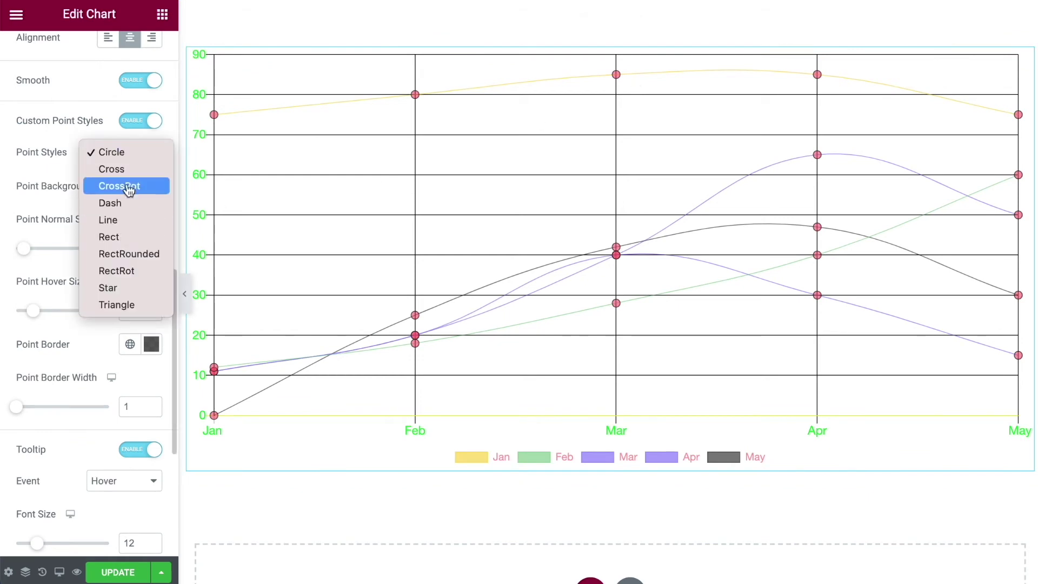
left_click(118, 304)
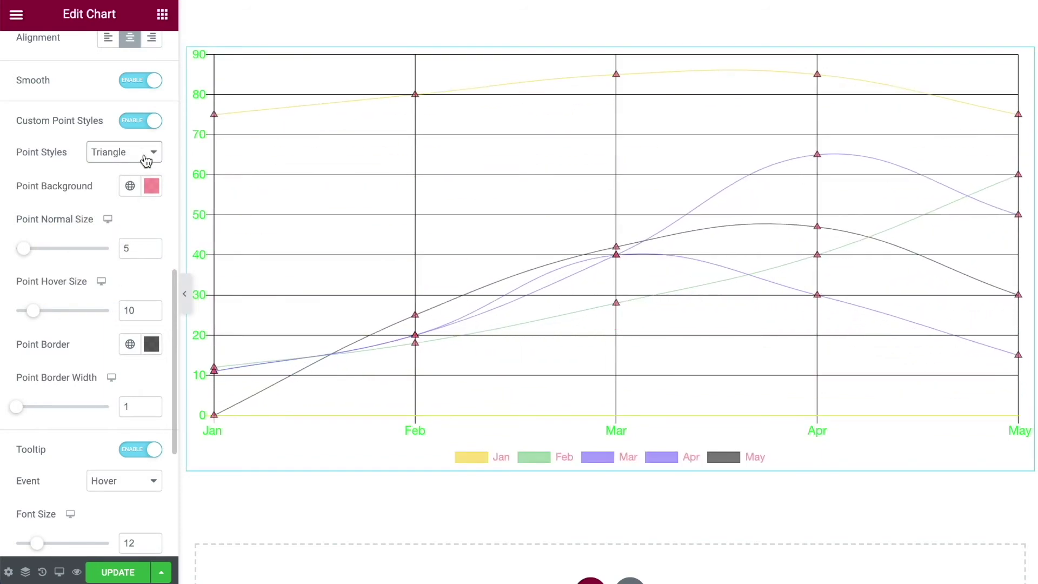
left_click(146, 161)
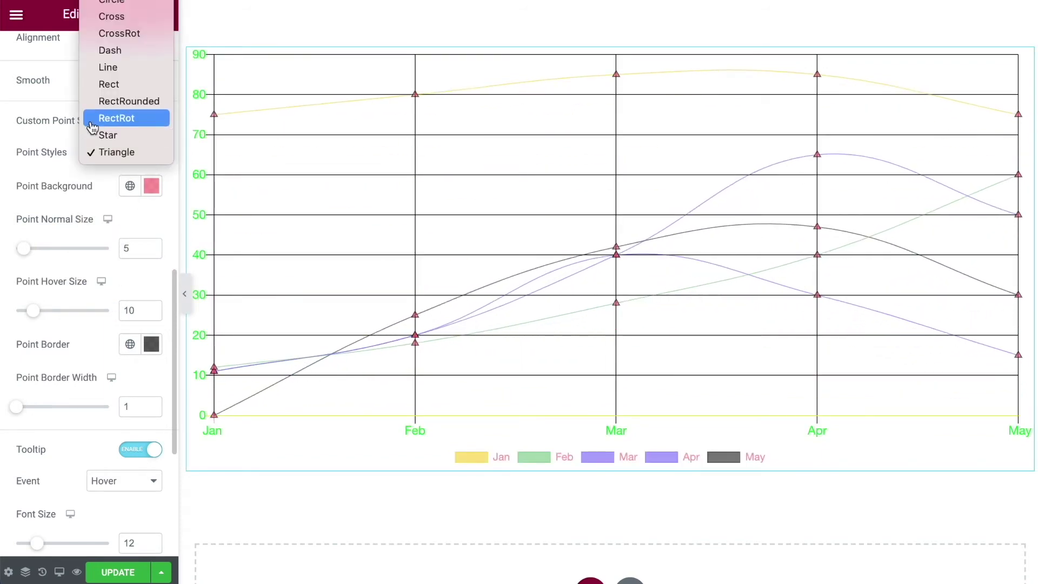
left_click(125, 3)
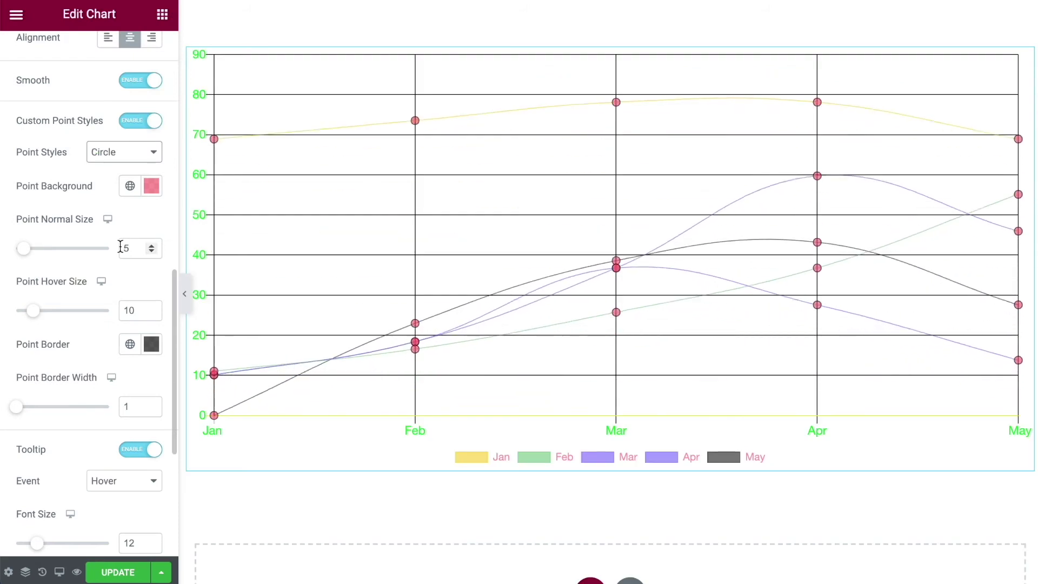
Change the Point Background to a translucent cyan.
scroll(120, 247, "up", 3)
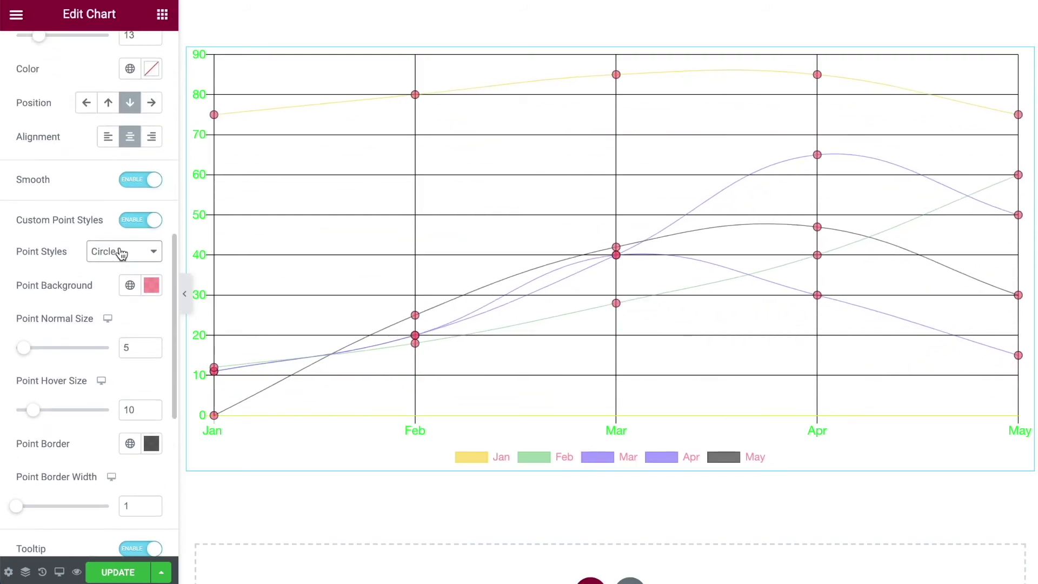
left_click(147, 286)
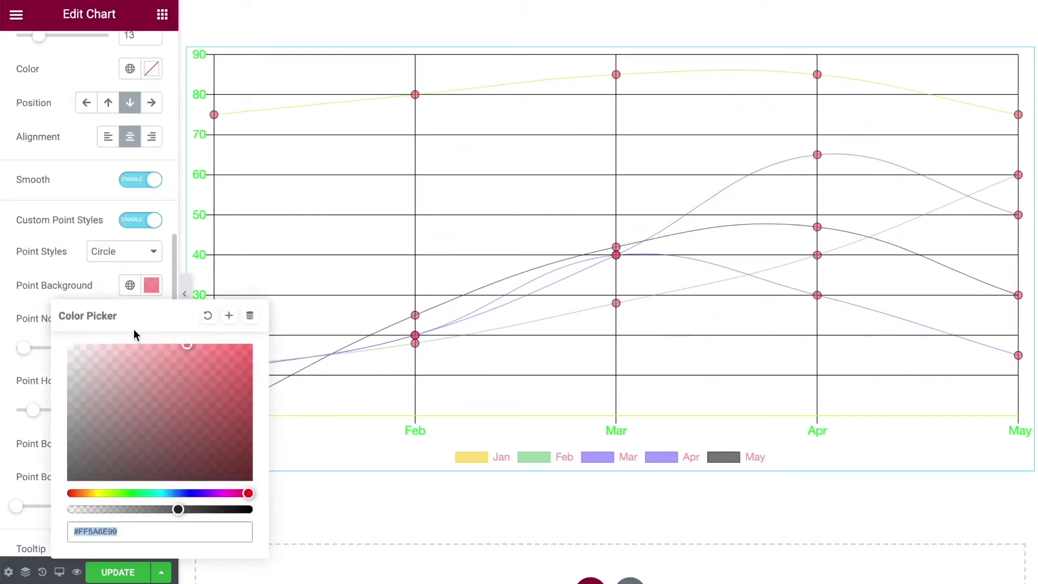
left_click_drag(150, 493, 163, 493)
left_click_drag(238, 357, 251, 349)
left_click(99, 278)
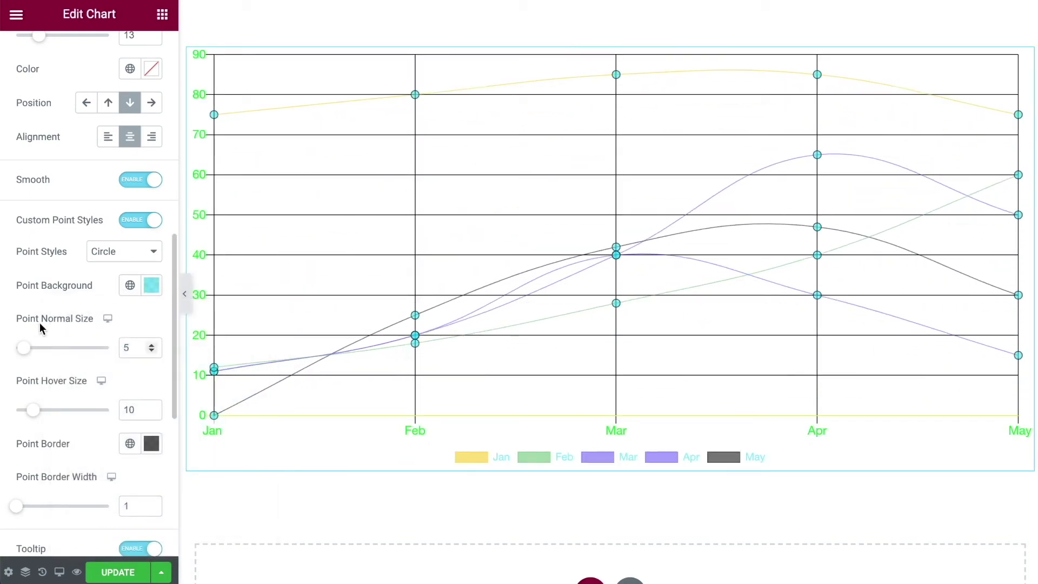
Set the Point Normal Size to 10 and the Point Hover Size to 15, and preview the hover effect on the points.
left_click_drag(24, 349, 34, 352)
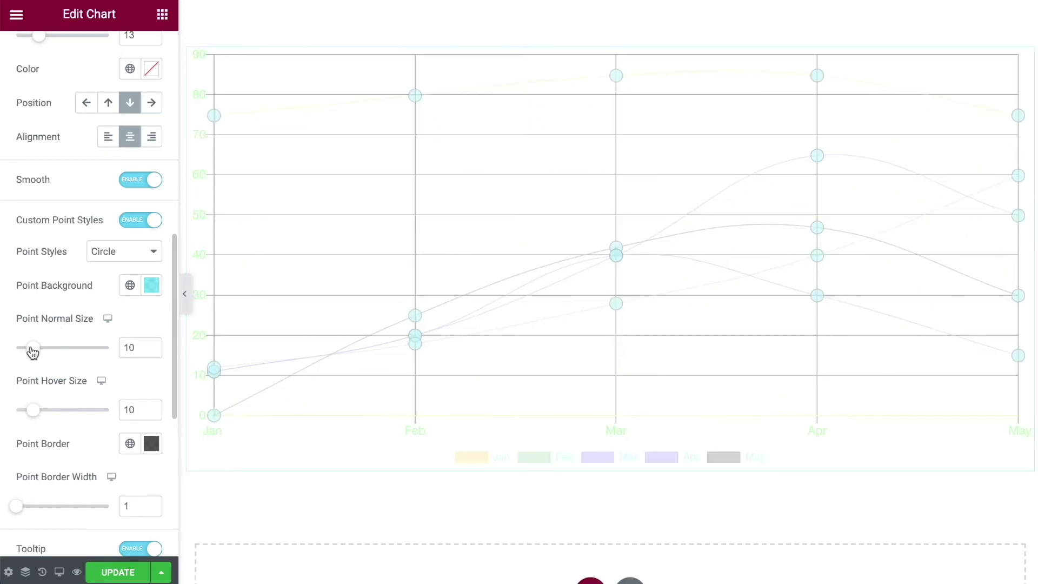
left_click_drag(36, 417, 45, 417)
left_click(152, 406)
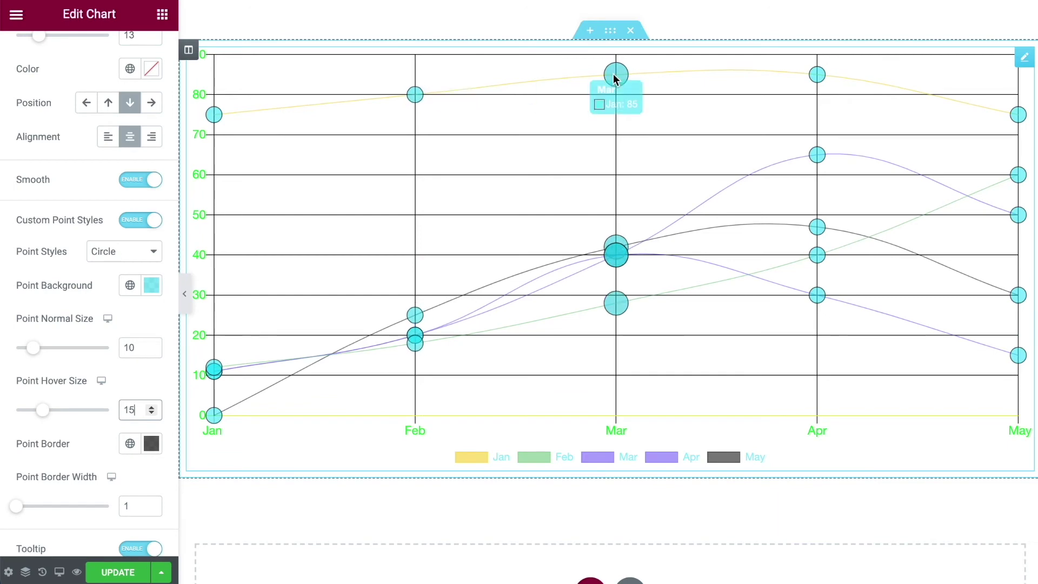
mouse_move(411, 101)
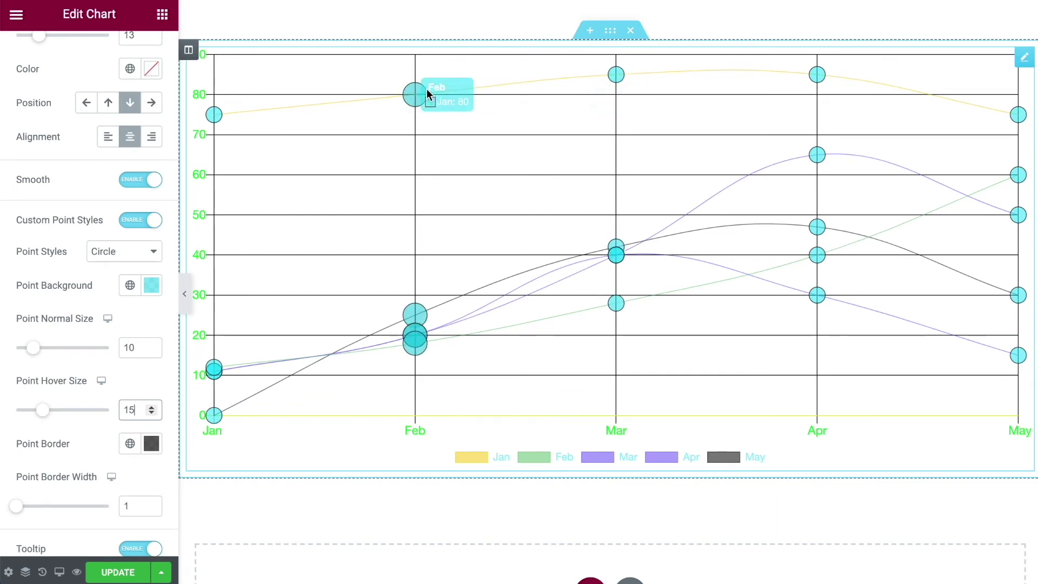
Change the Point Border color to a more opaque magenta based on #FF02DF and preview a highlighted chart point.
left_click(152, 443)
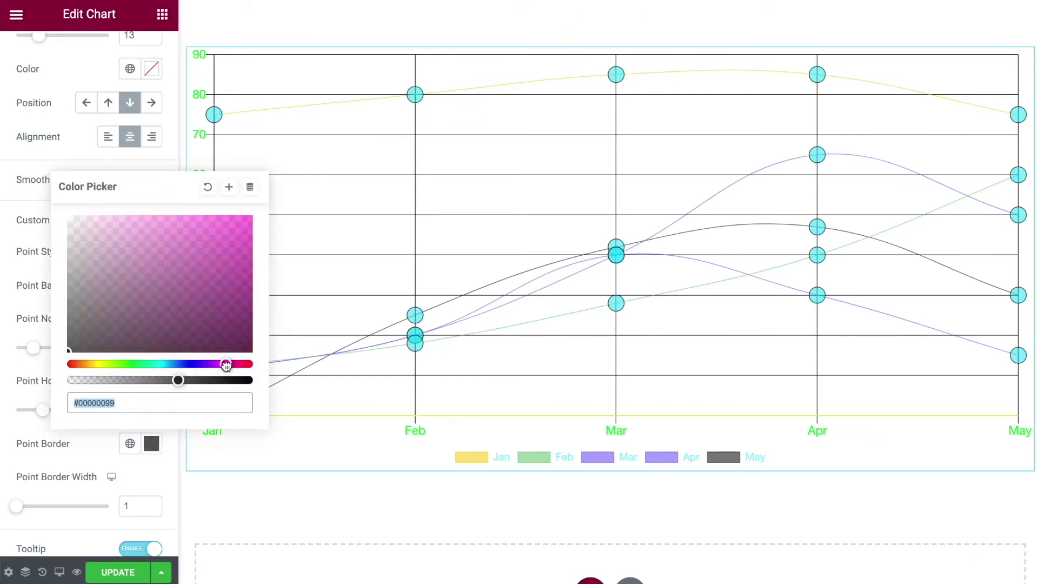
left_click_drag(235, 262, 252, 209)
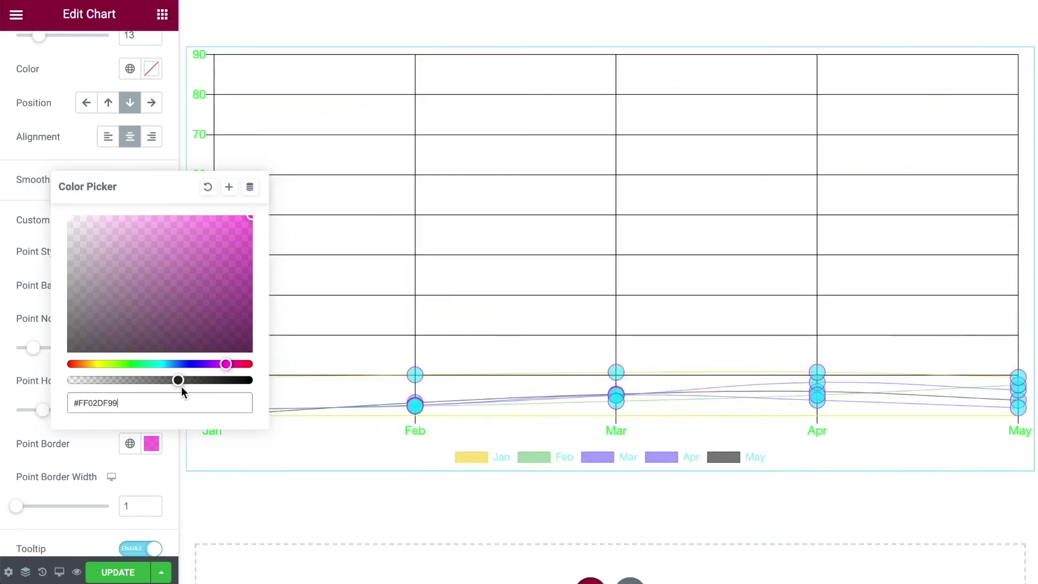
left_click_drag(180, 384, 196, 382)
left_click(56, 290)
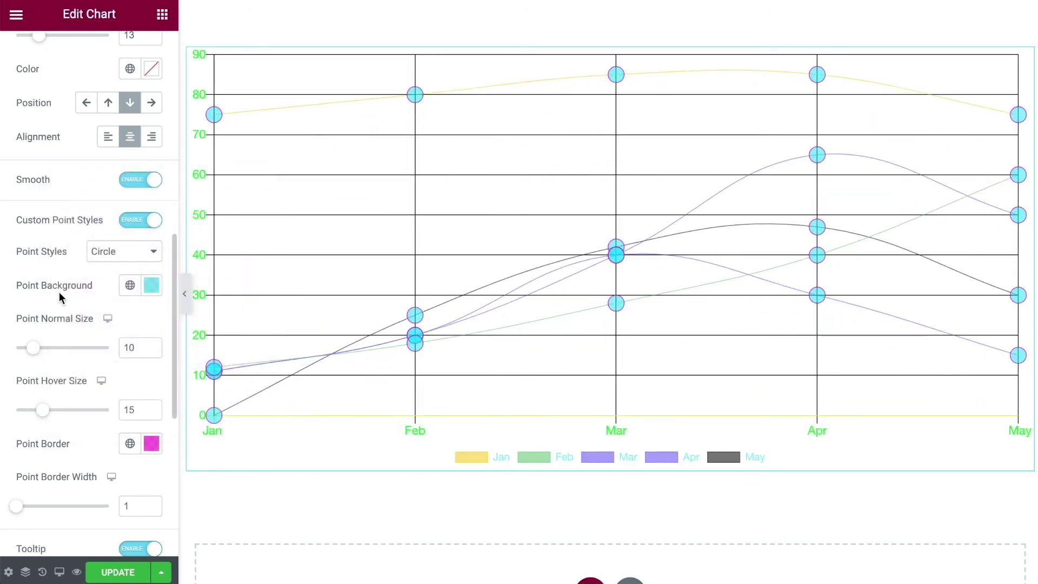
mouse_move(414, 95)
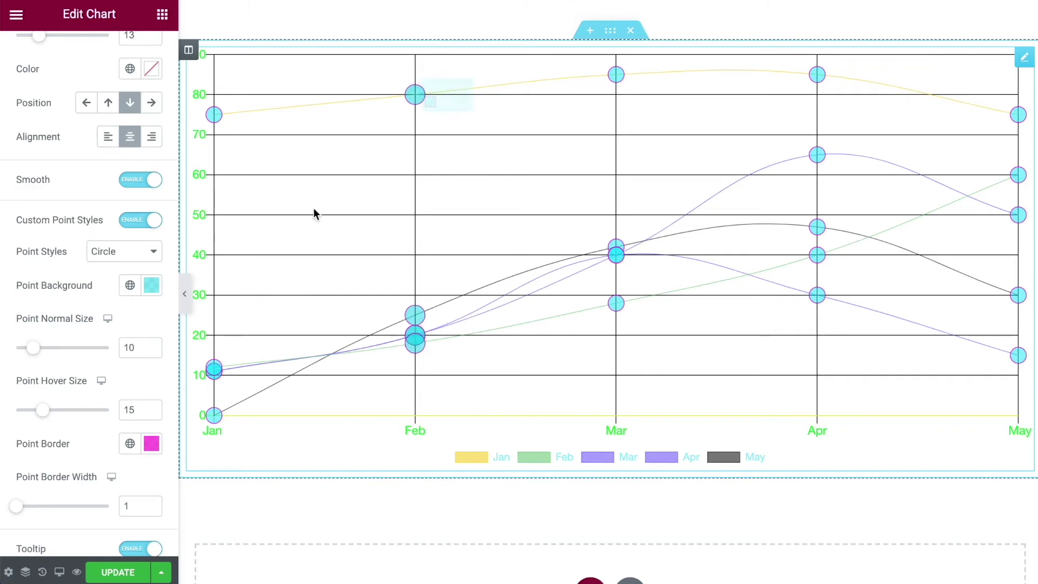
Try a Point Border Width of 4, then set it to 2.
scroll(83, 327, "down", 3)
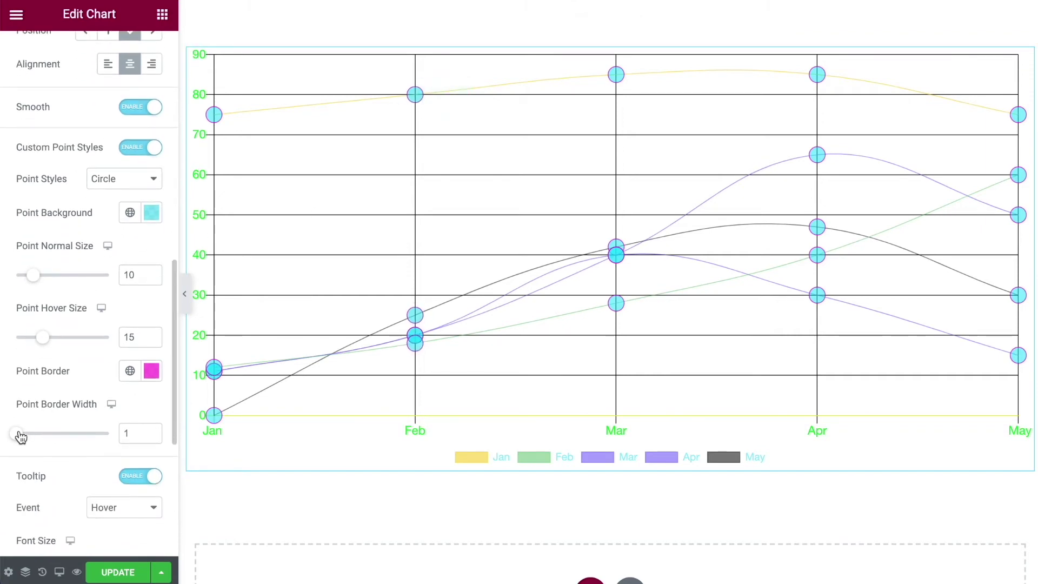
left_click_drag(18, 434, 27, 435)
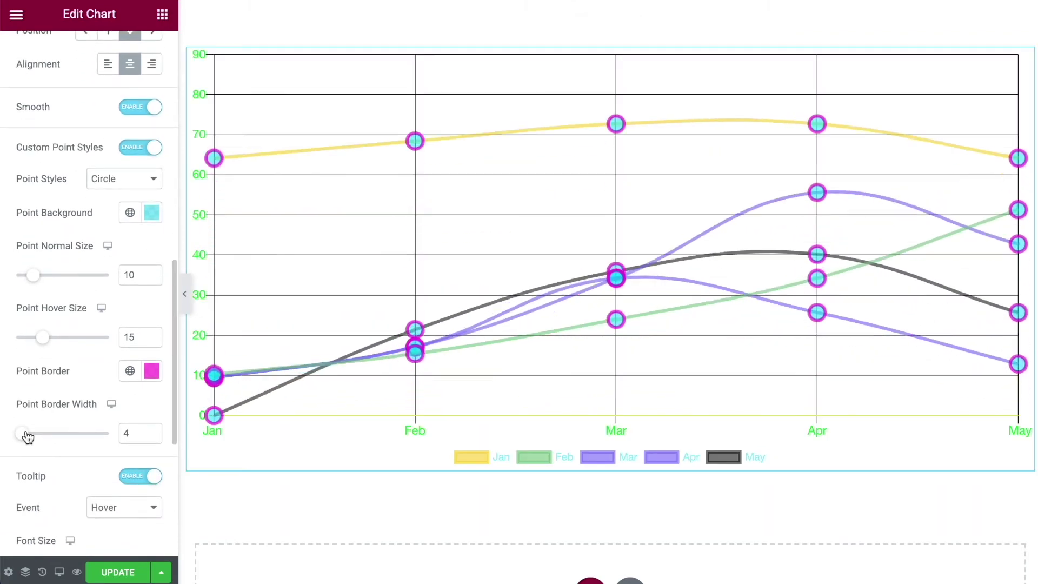
double_click(130, 433)
type("2")
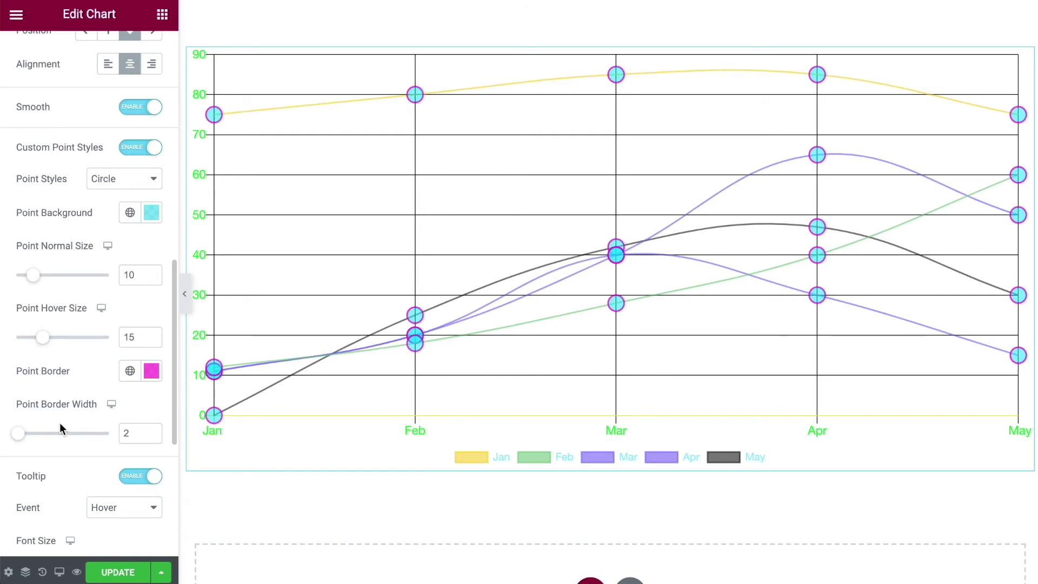
scroll(59, 428, "down", 1)
scroll(98, 405, "up", 1)
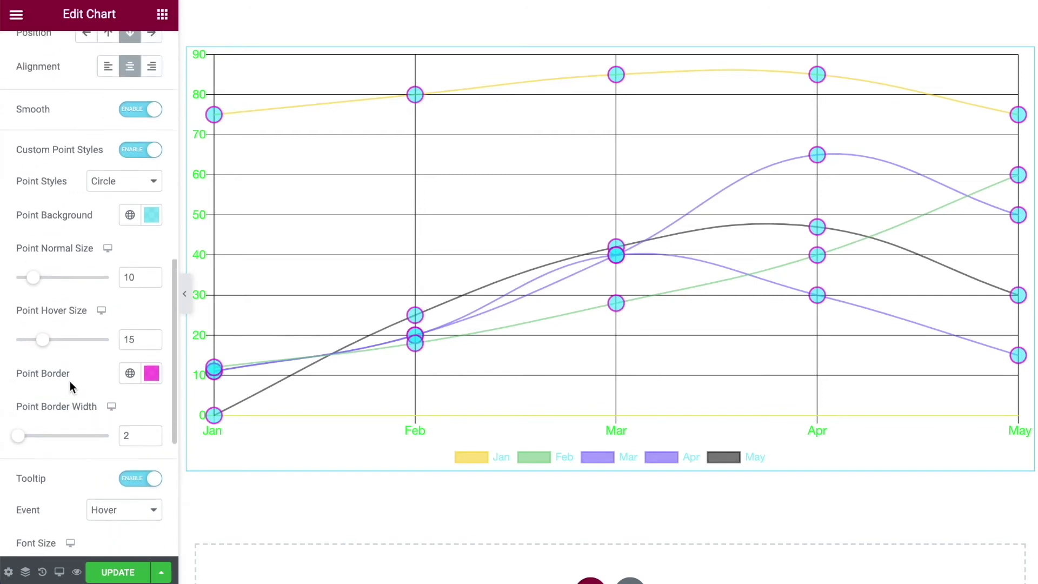
Set the Point Normal Size to 4 for the tablet view and return to the desktop view.
scroll(76, 392, "up", 1)
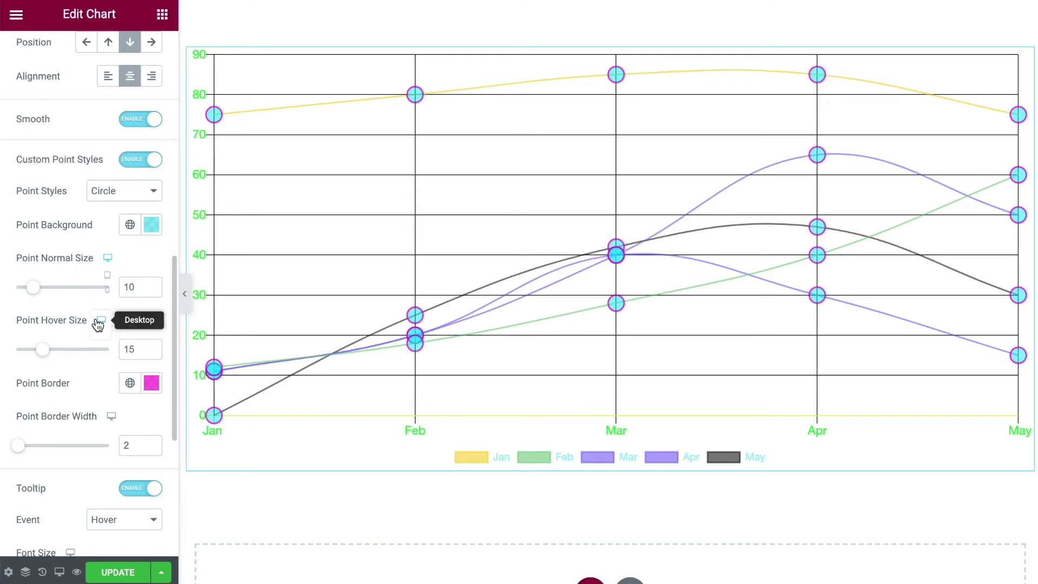
left_click(102, 341)
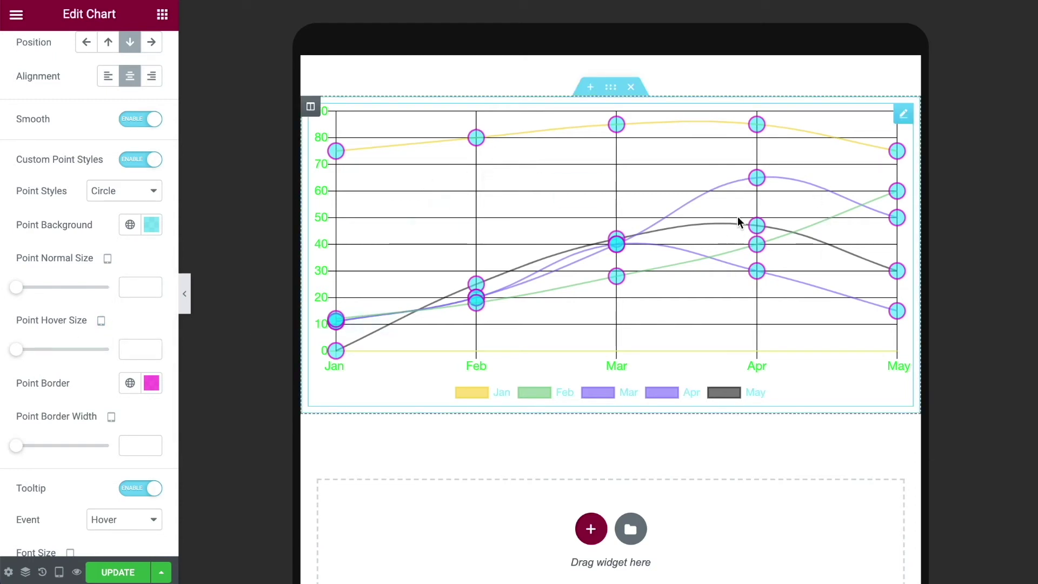
mouse_move(17, 287)
left_mouse_down()
mouse_move(40, 293)
mouse_move(28, 292)
left_mouse_up()
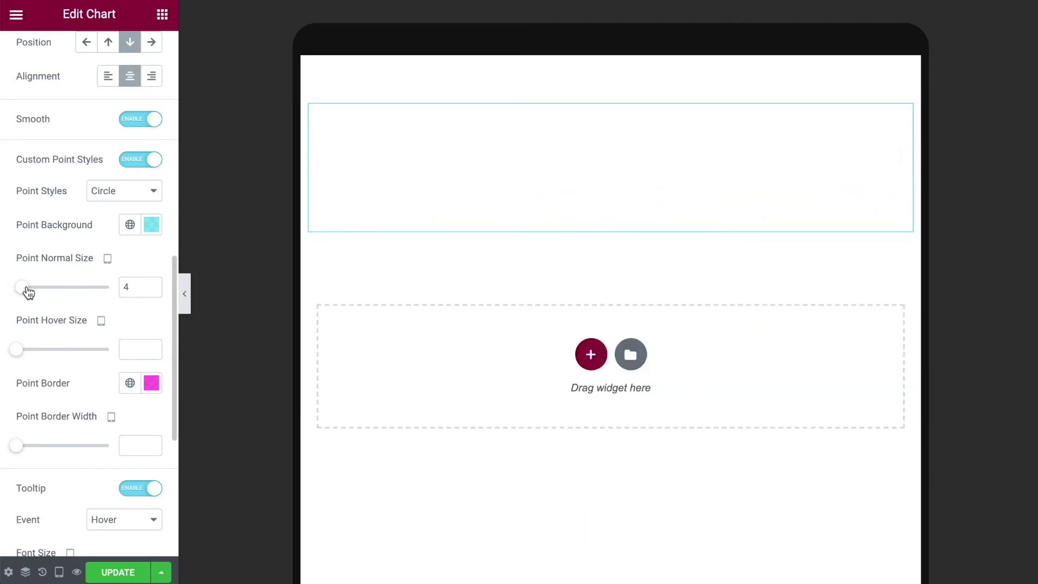
left_click(108, 258)
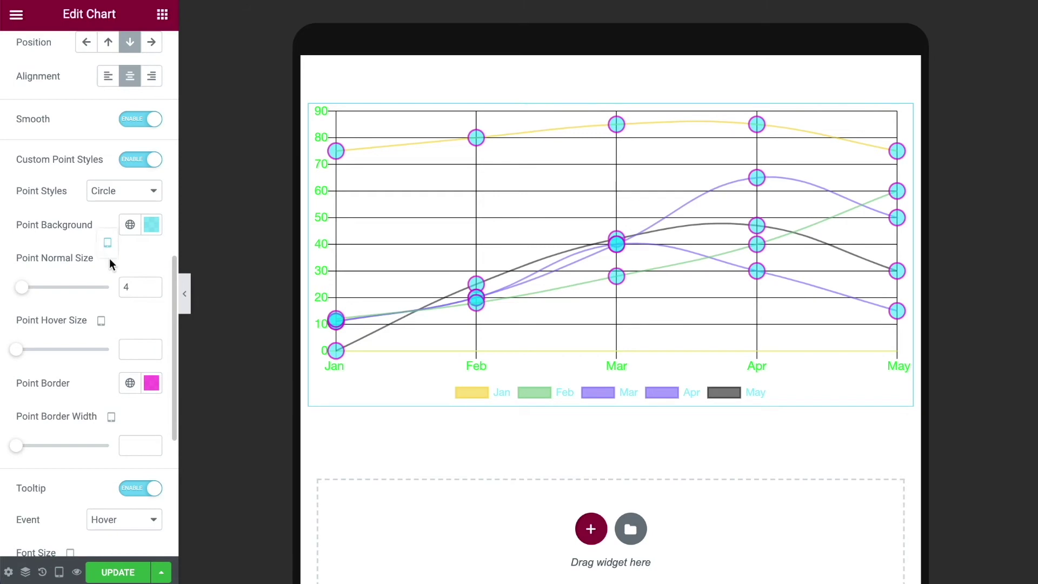
left_click(108, 236)
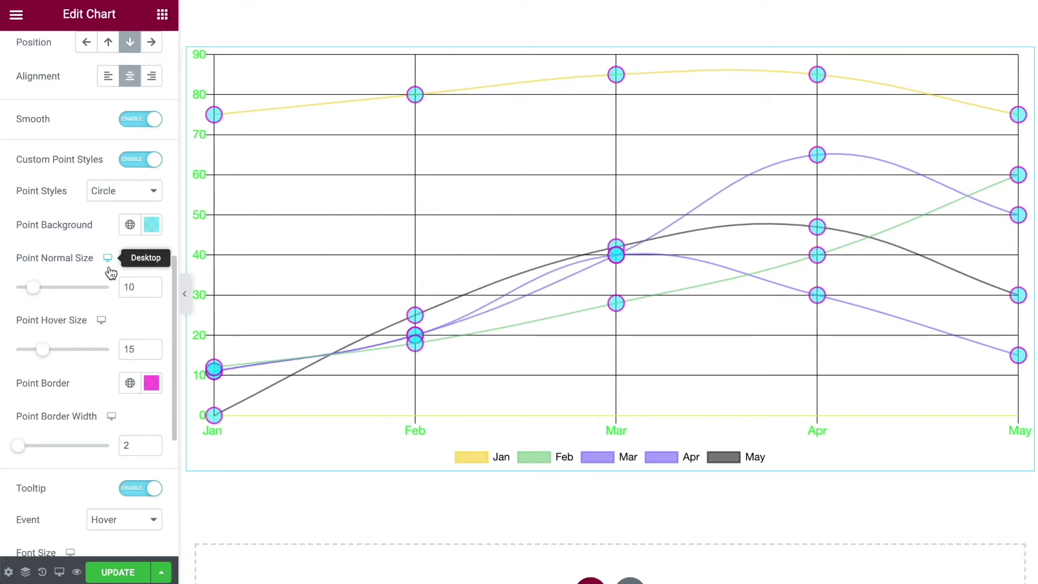
Compare the chart lines with Smooth enabled and disabled.
scroll(142, 279, "down", 3)
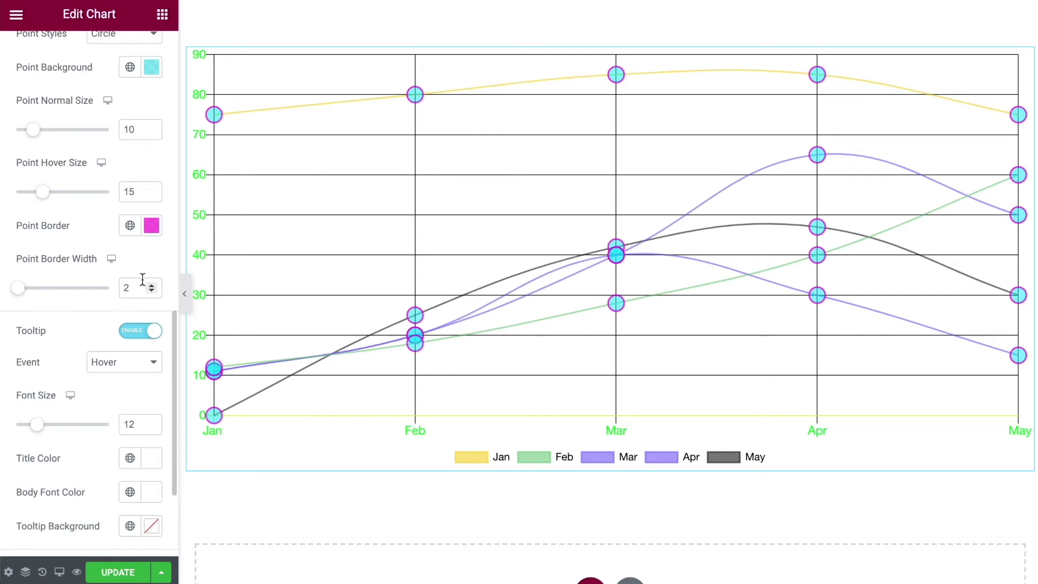
scroll(87, 271, "down", 2)
scroll(88, 273, "up", 1)
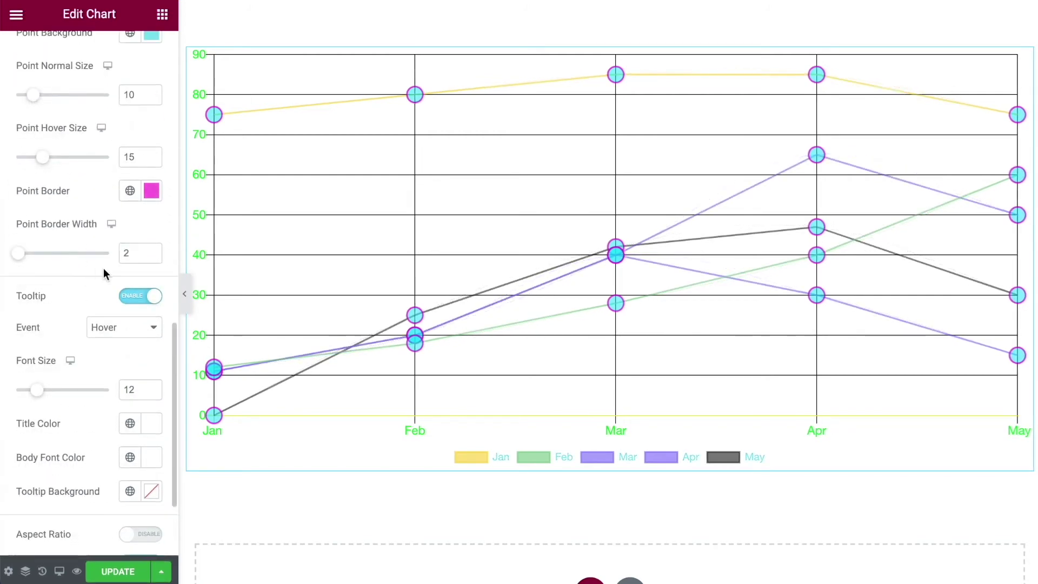
scroll(106, 209, "up", 4)
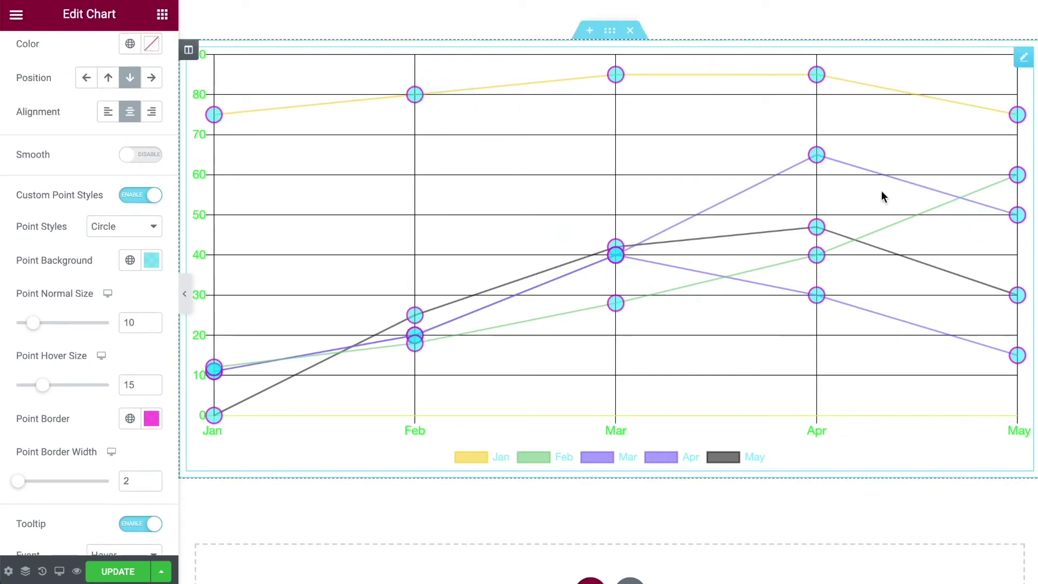
left_click(143, 155)
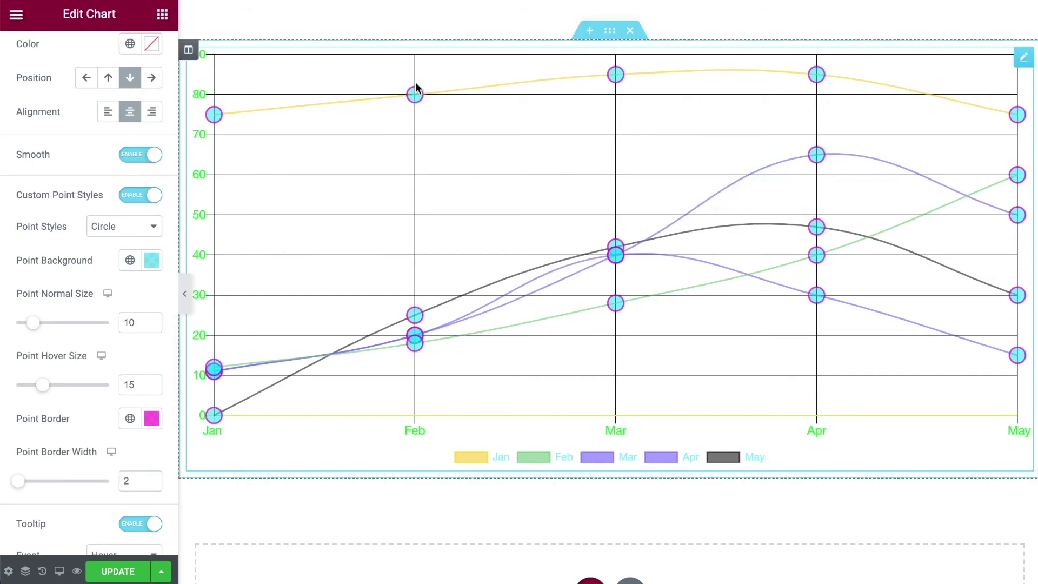
left_click(150, 162)
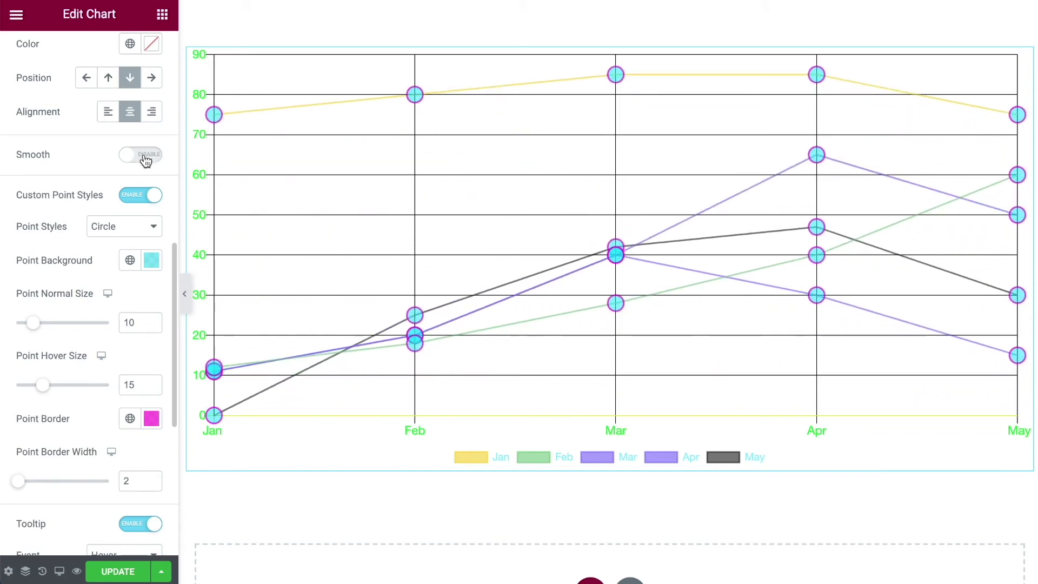
scroll(107, 201, "down", 5)
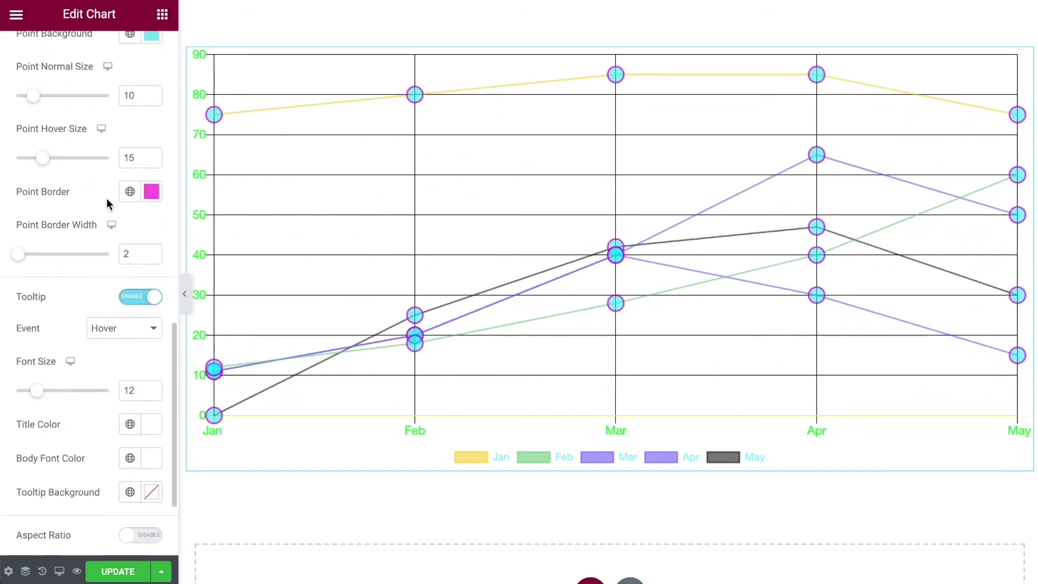
scroll(108, 205, "up", 1)
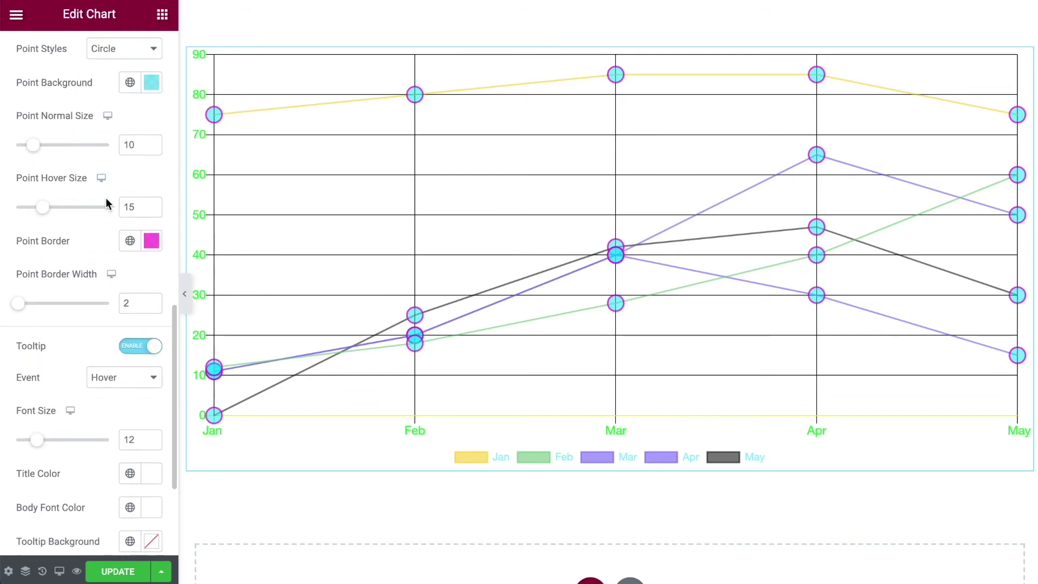
scroll(107, 203, "down", 2)
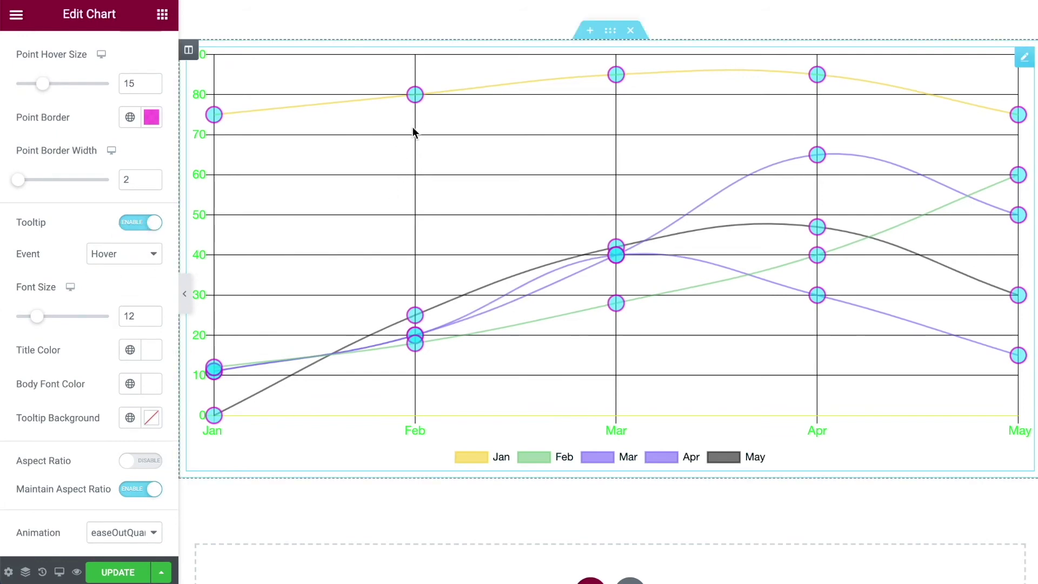
Preview the tooltips on the Mar and Feb points, then try disabling Tooltip and enable it again.
mouse_move(620, 77)
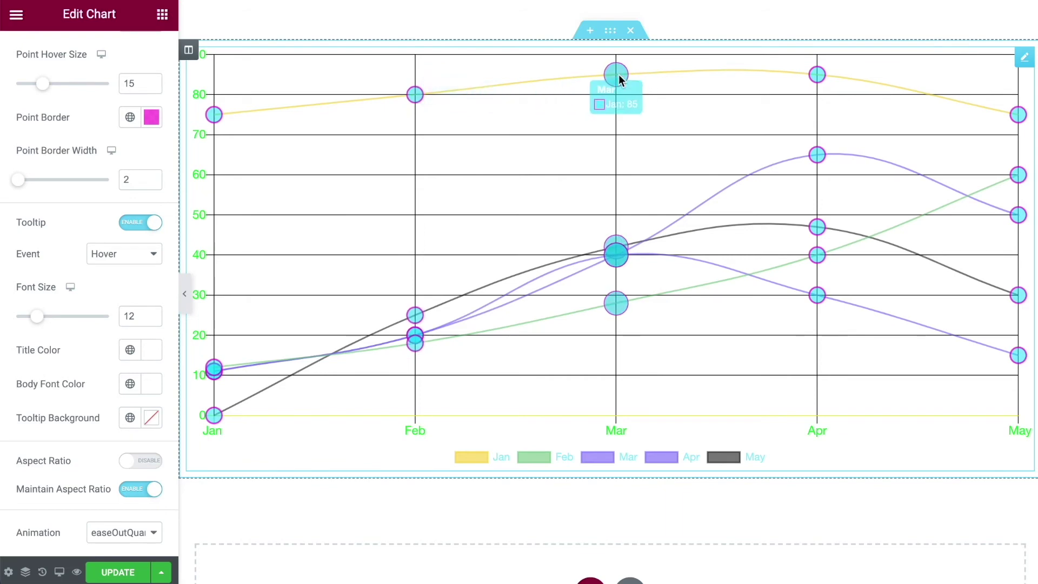
mouse_move(417, 98)
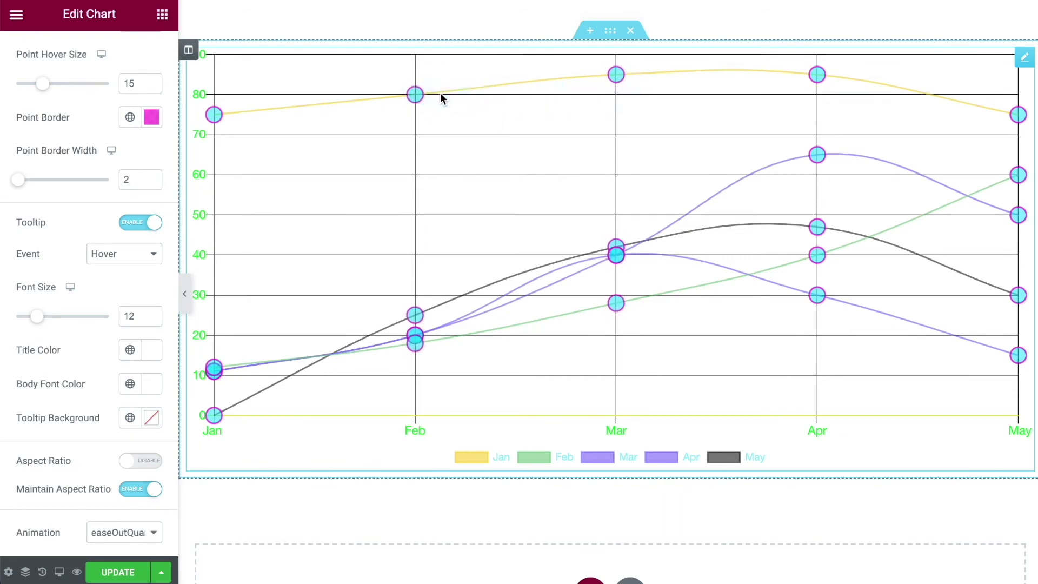
left_click(138, 222)
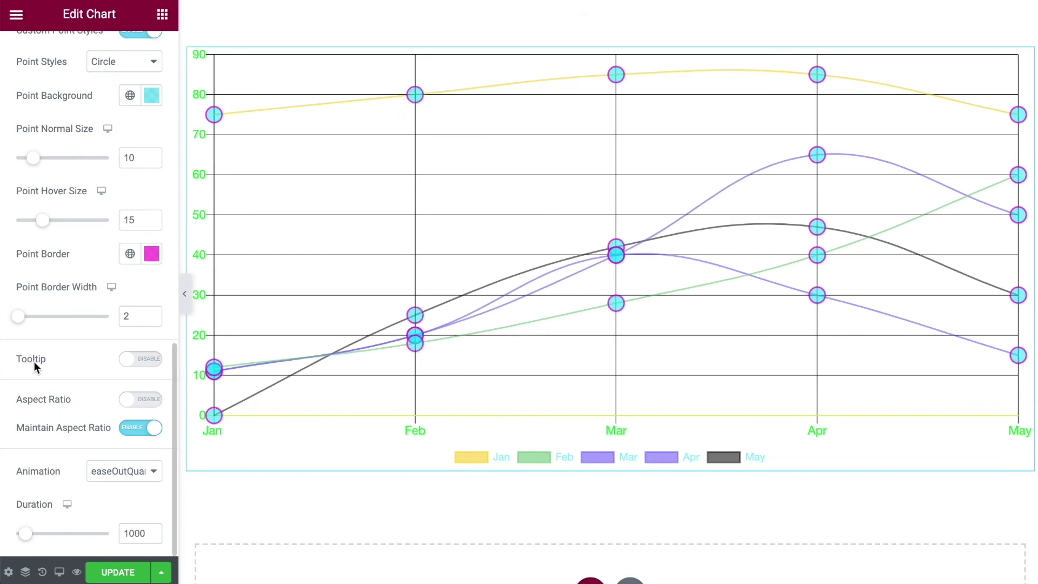
left_click(153, 361)
Try the Click tooltip event on the Feb and Mar points of the Jan line, and set it back to Hover.
scroll(89, 341, "down", 3)
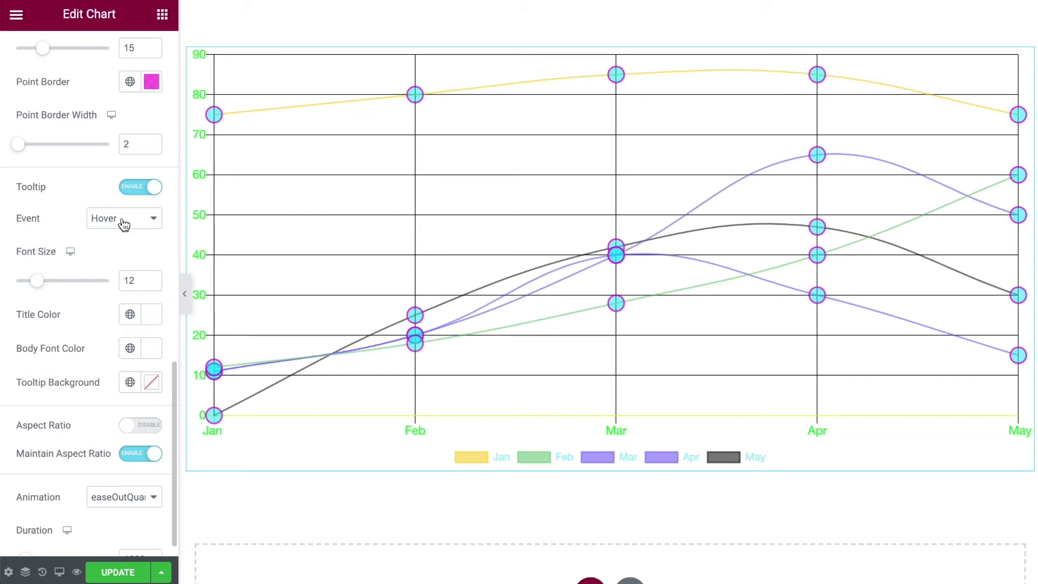
left_click(124, 221)
left_click(123, 247)
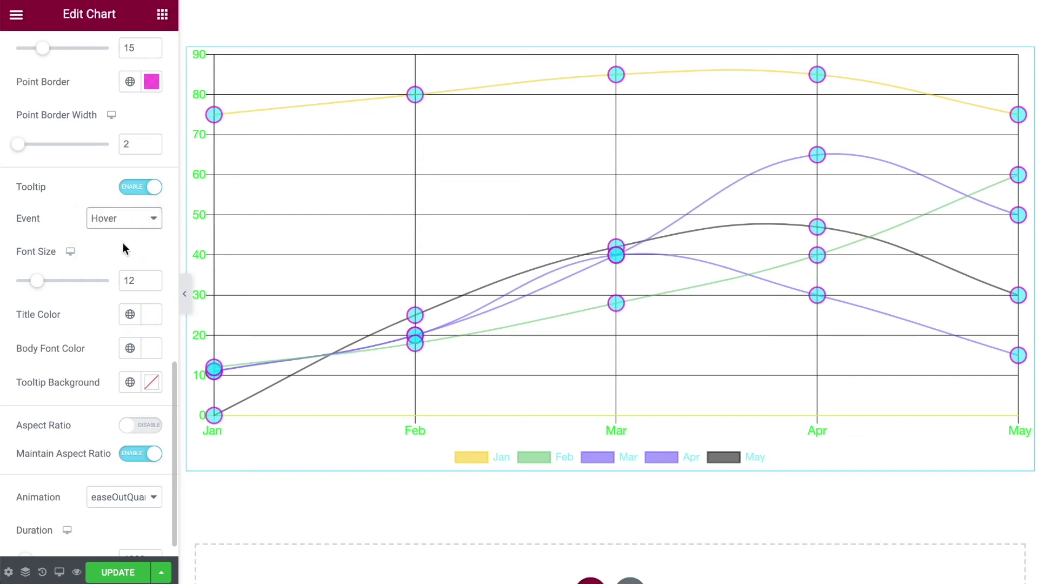
left_click(414, 95)
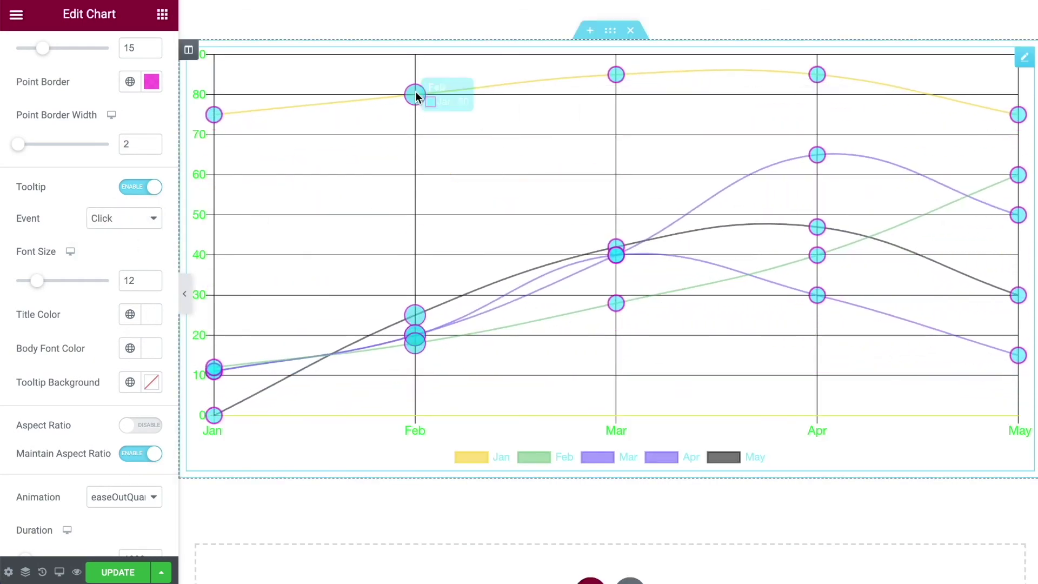
left_click(613, 76)
left_click(124, 218)
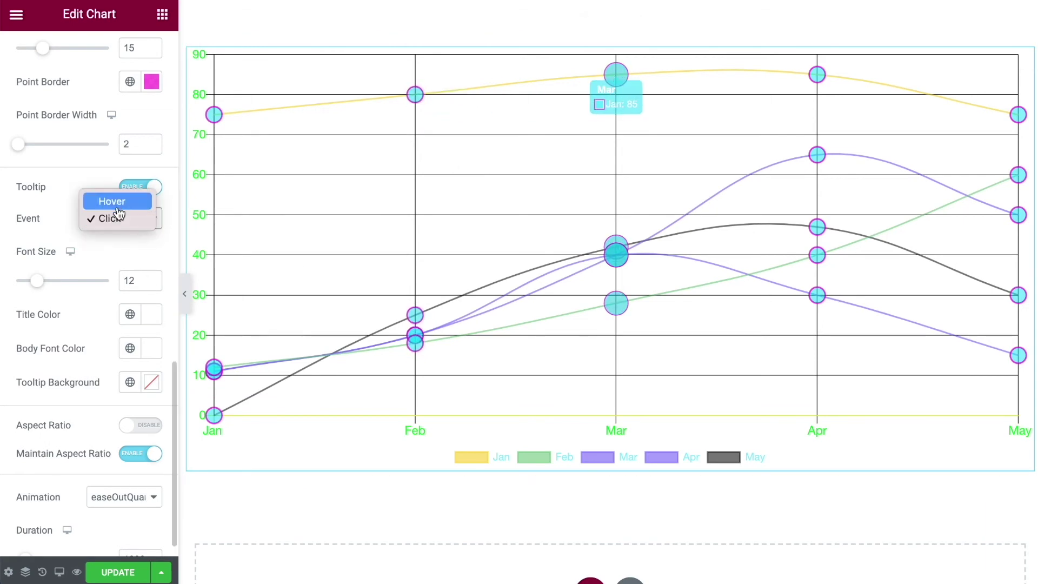
left_click(115, 203)
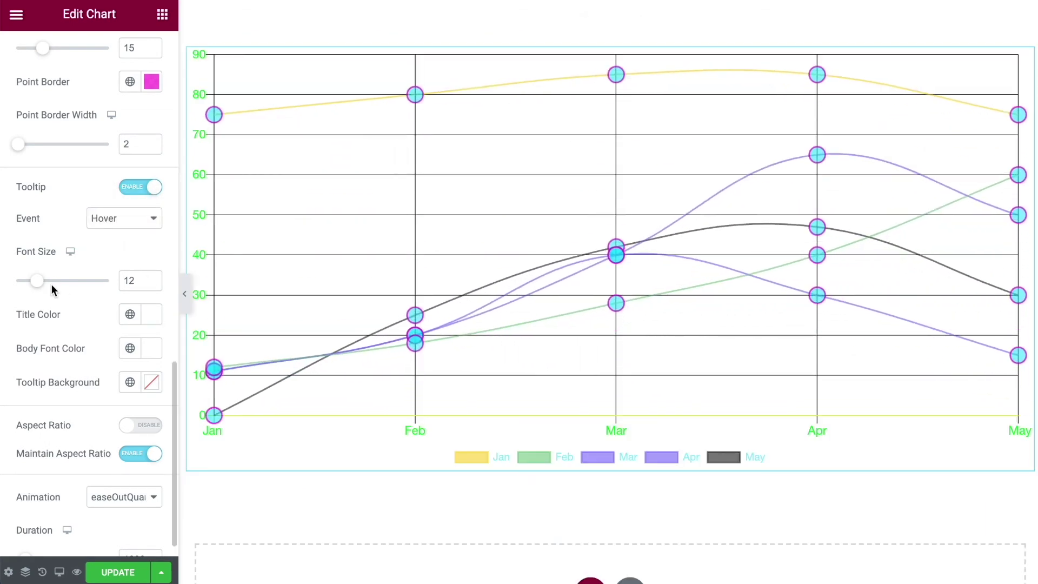
Set the tooltip's Font Size to 15 and its Title Color to red.
left_click_drag(37, 281, 42, 281)
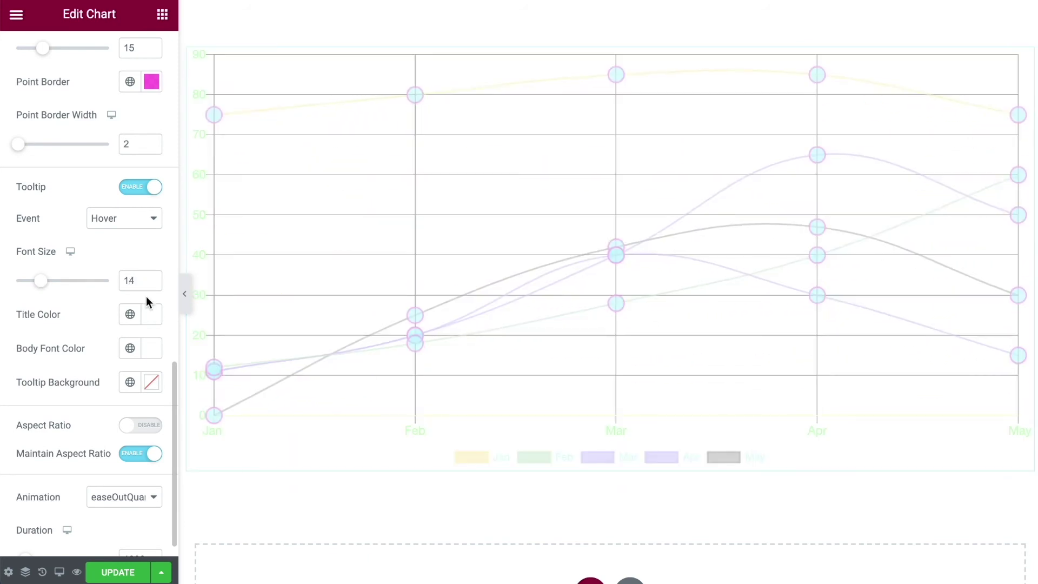
left_click(152, 277)
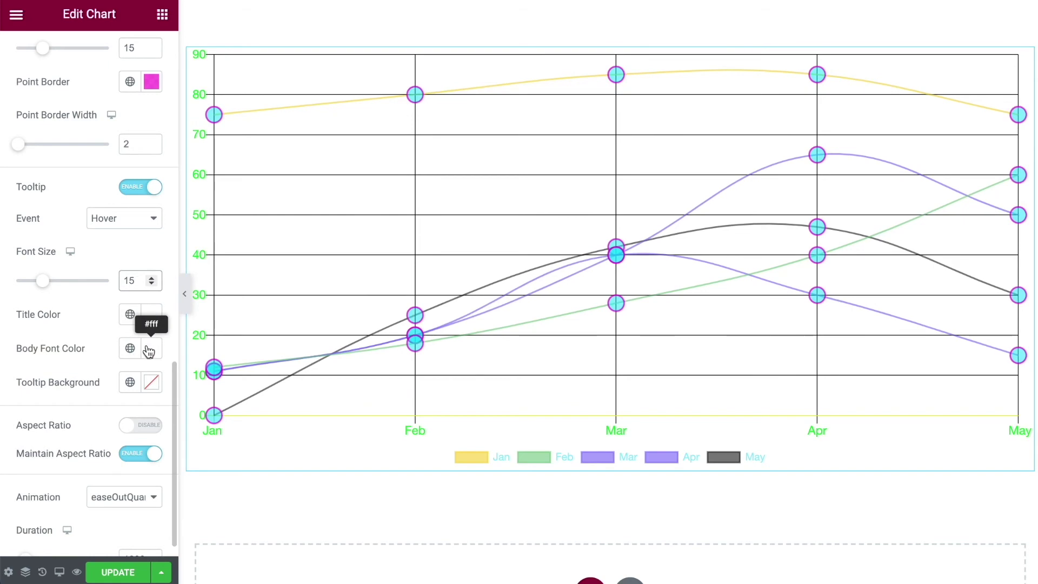
left_click(151, 315)
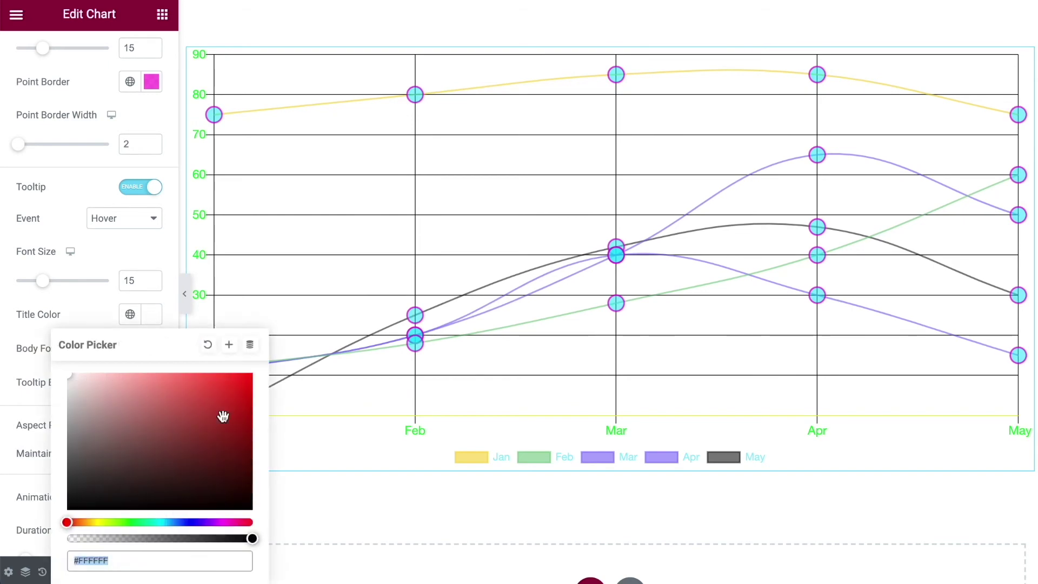
left_click_drag(223, 416, 252, 373)
left_click(76, 319)
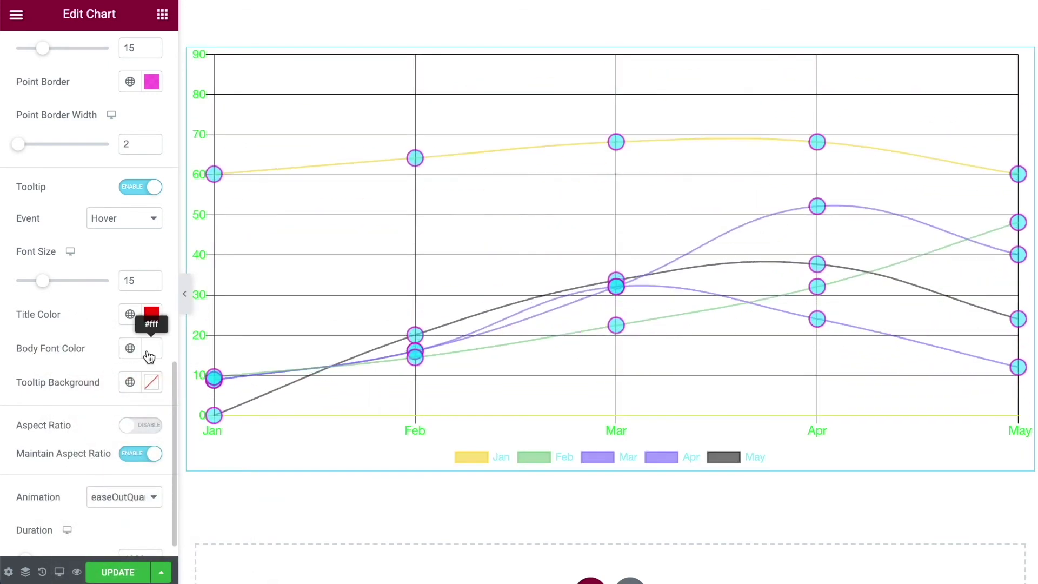
Set the tooltip's Body Font Color to black (#000000).
left_click(151, 348)
left_click_drag(114, 222, 35, 370)
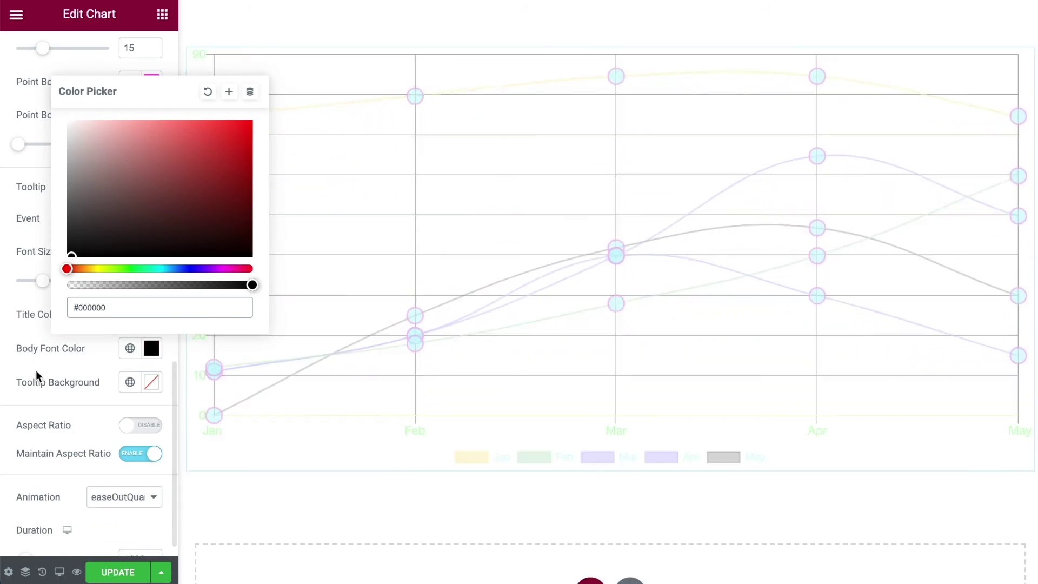
left_click(34, 336)
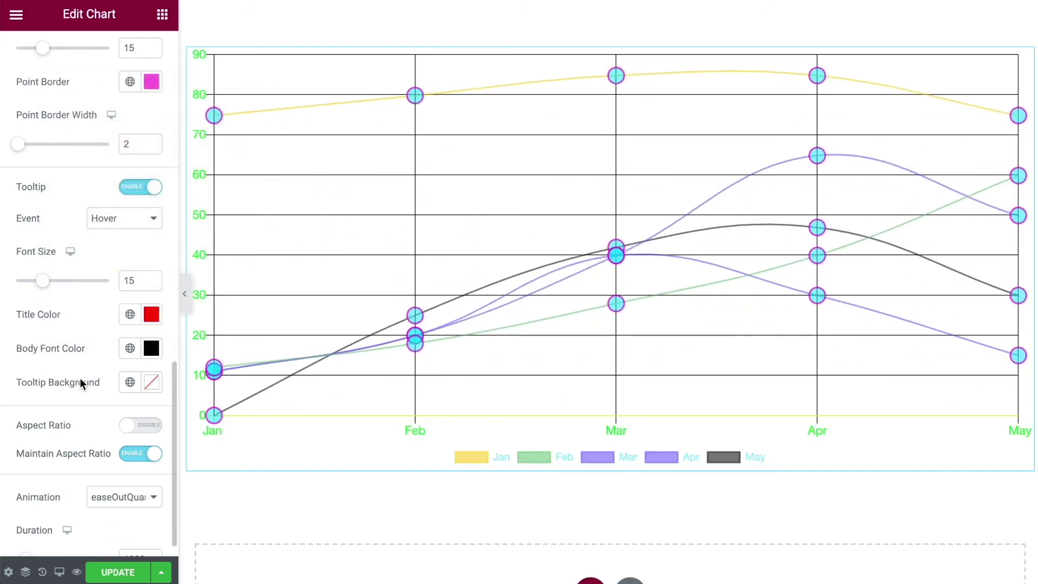
Set the Tooltip Background color to bright green (#00FF0C) and preview the tooltip on the Feb point of the Jan line.
left_click(152, 382)
left_click(131, 302)
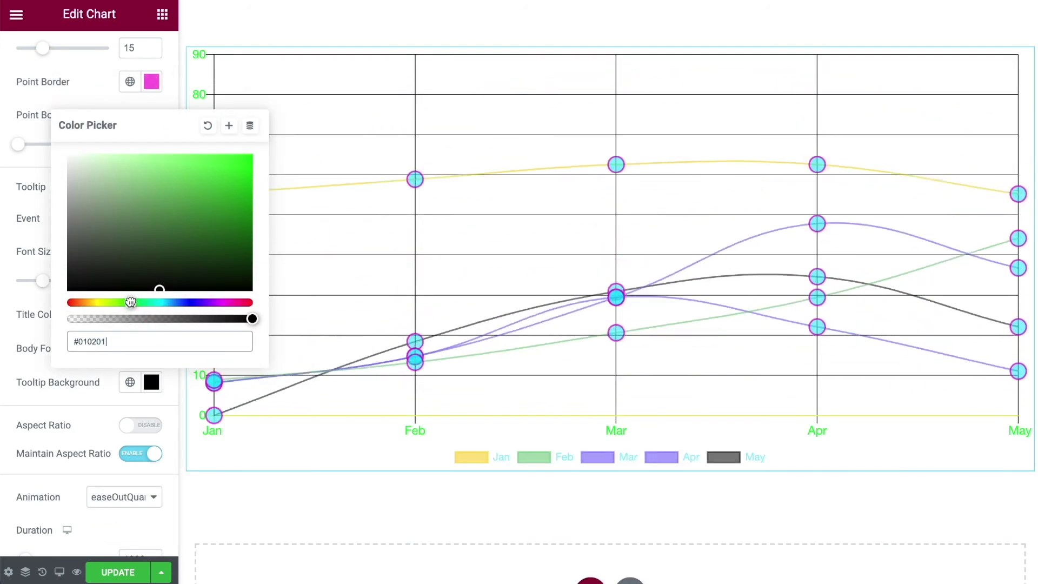
left_click_drag(213, 206, 267, 151)
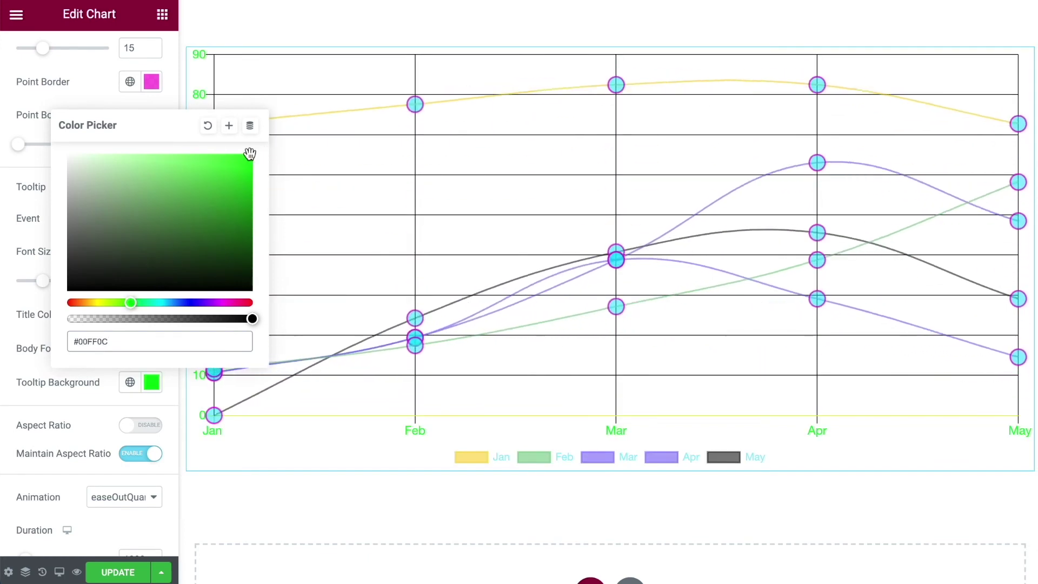
left_click(10, 208)
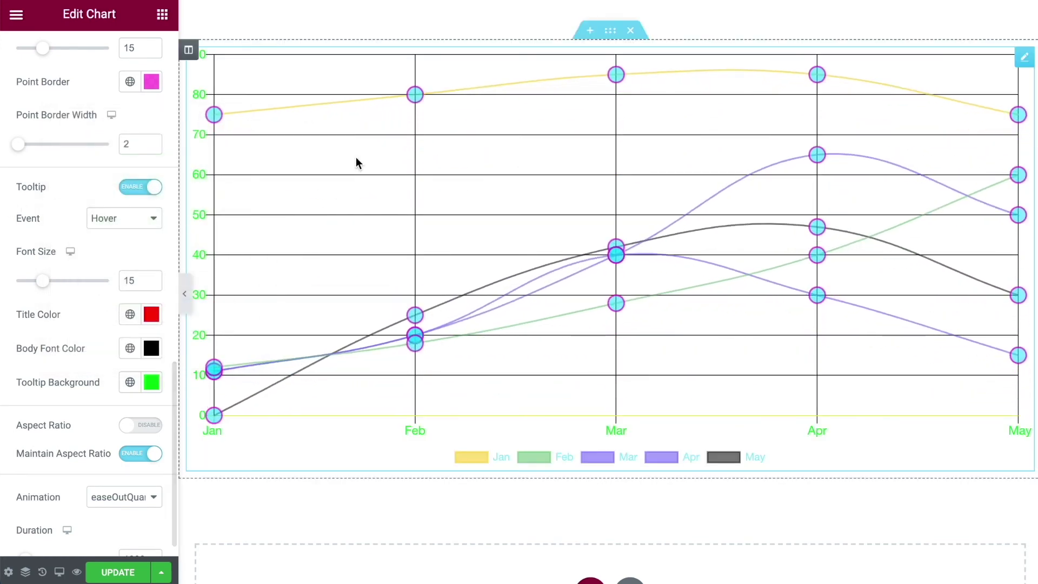
mouse_move(416, 97)
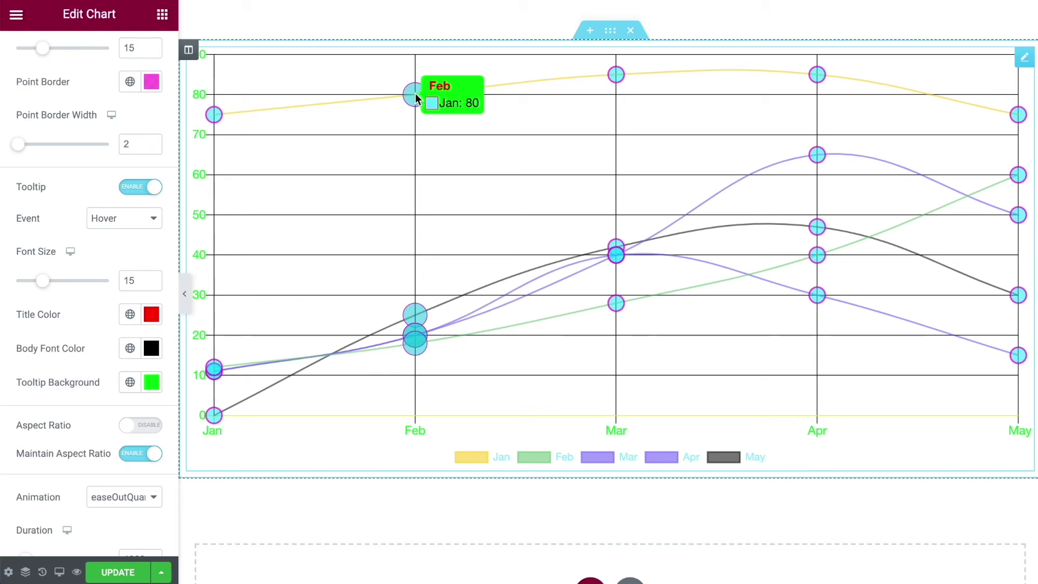
Try enabling Aspect Ratio for the line chart, and disable it again.
scroll(120, 265, "down", 1)
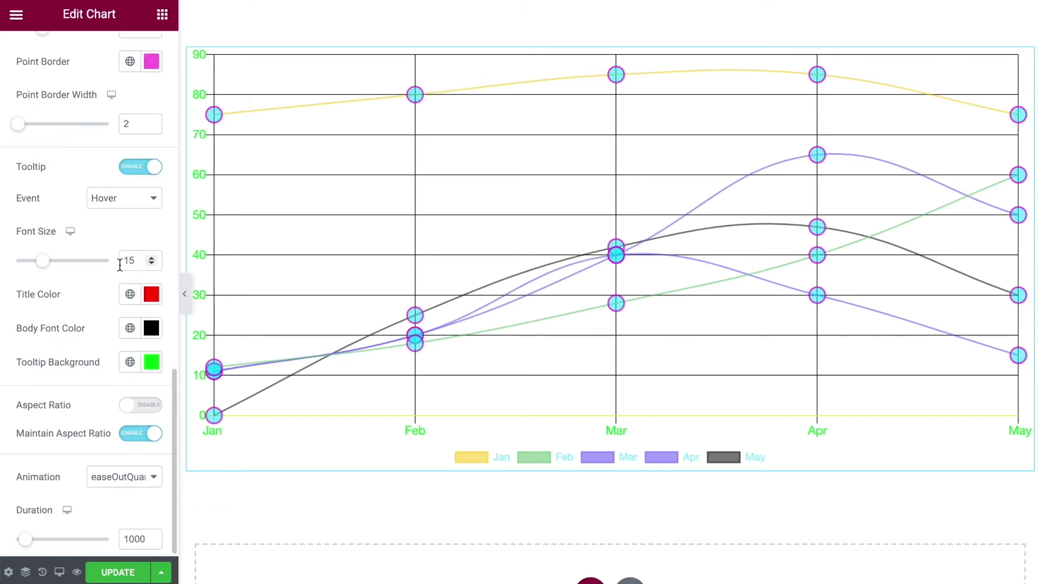
left_click(136, 409)
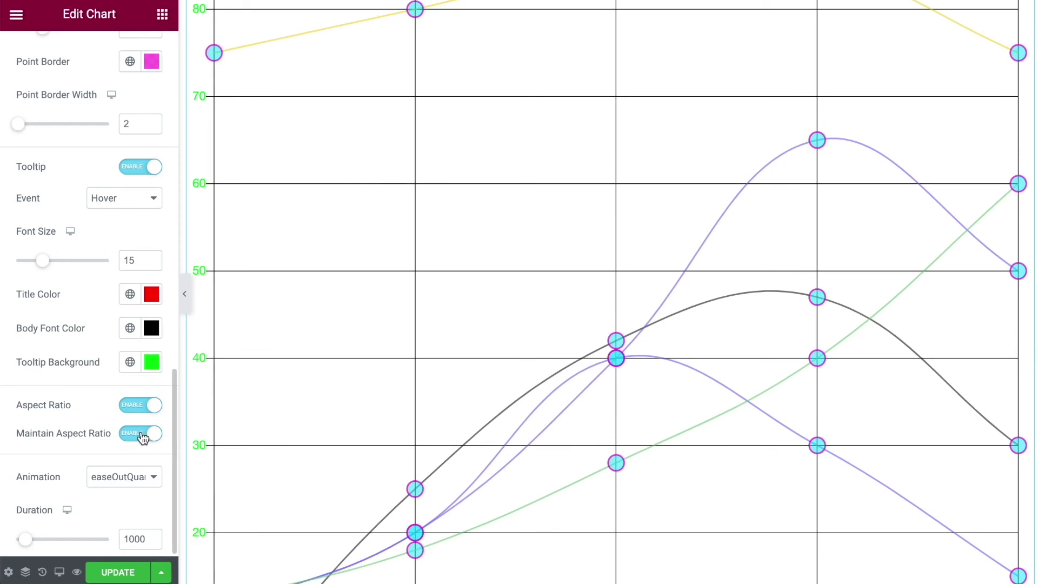
scroll(284, 420, "down", 5)
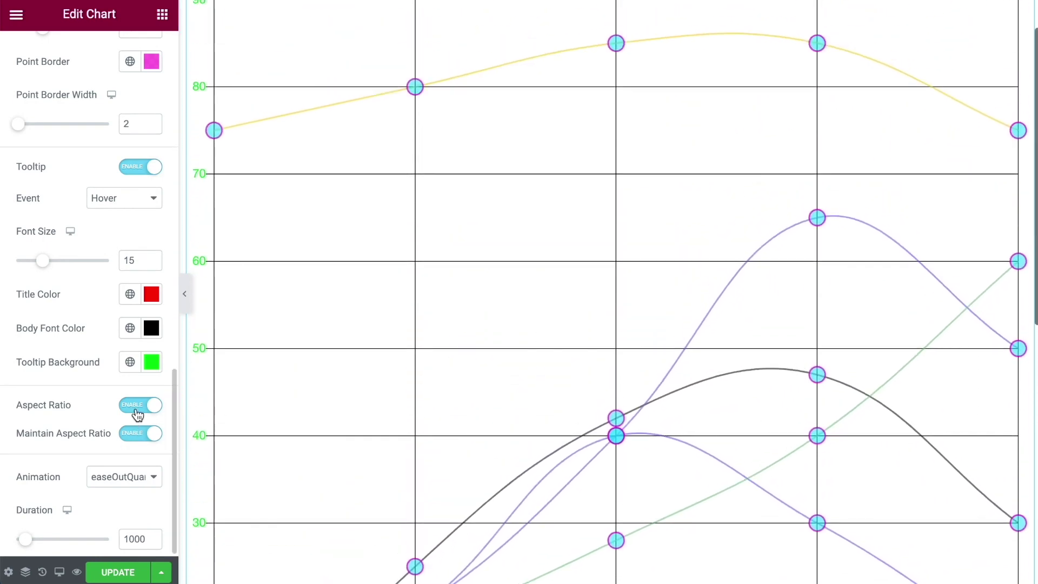
left_click(139, 406)
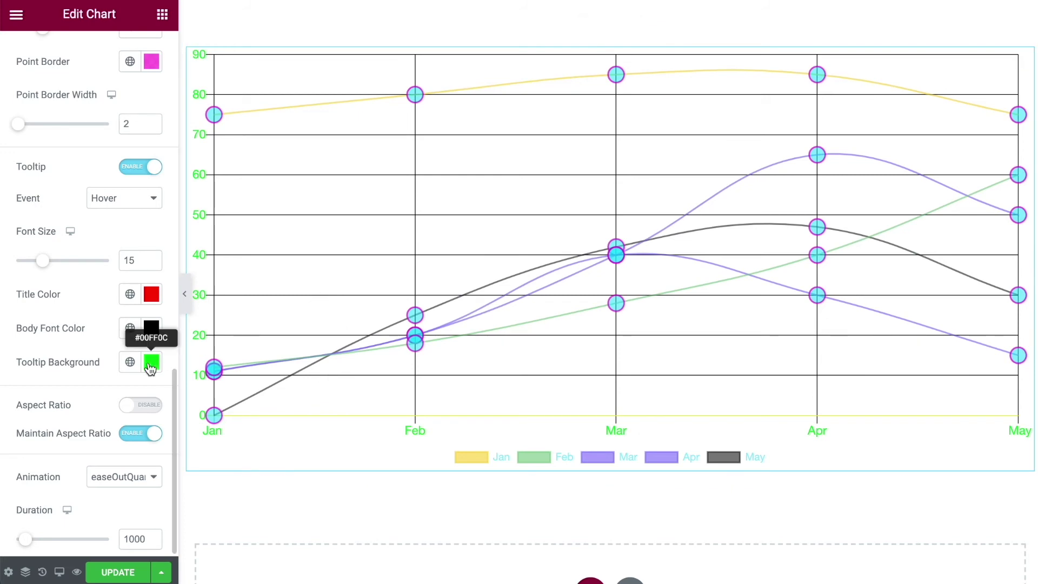
Try the easeInOutBounce animation on the chart, and set the Animation to linear.
scroll(171, 414, "down", 1)
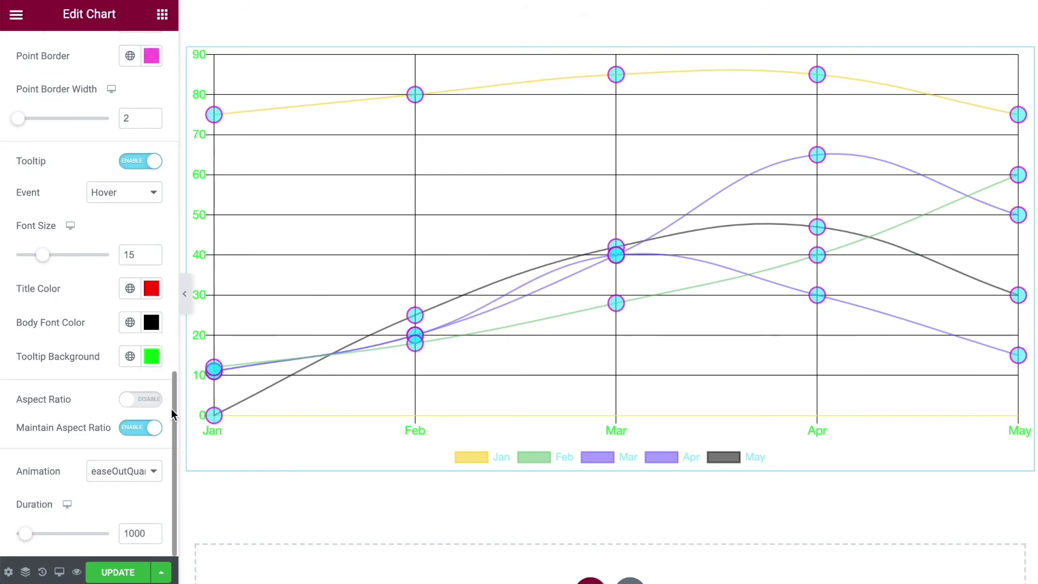
left_click(136, 471)
left_click(110, 335)
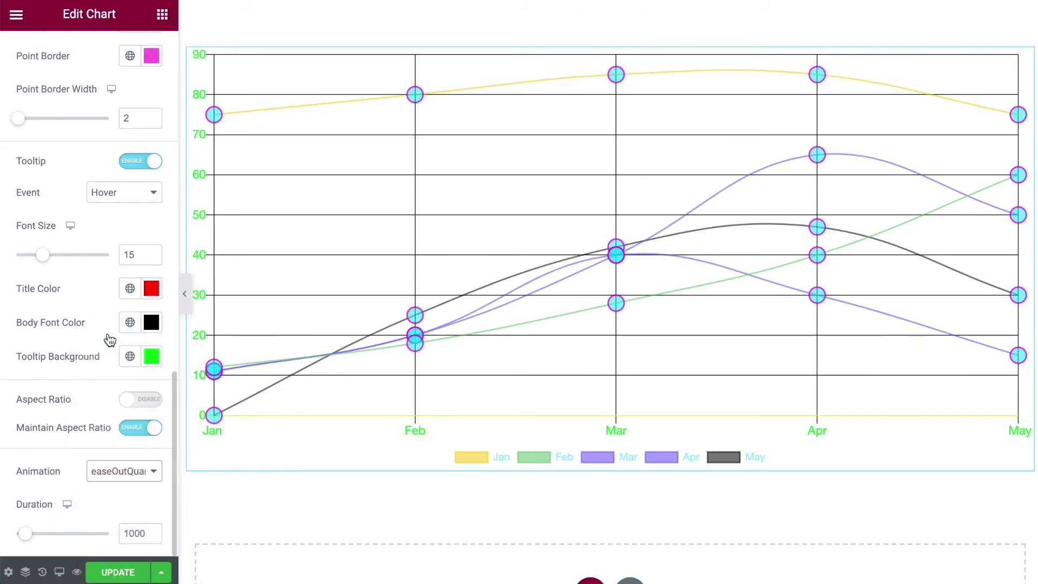
left_click(114, 476)
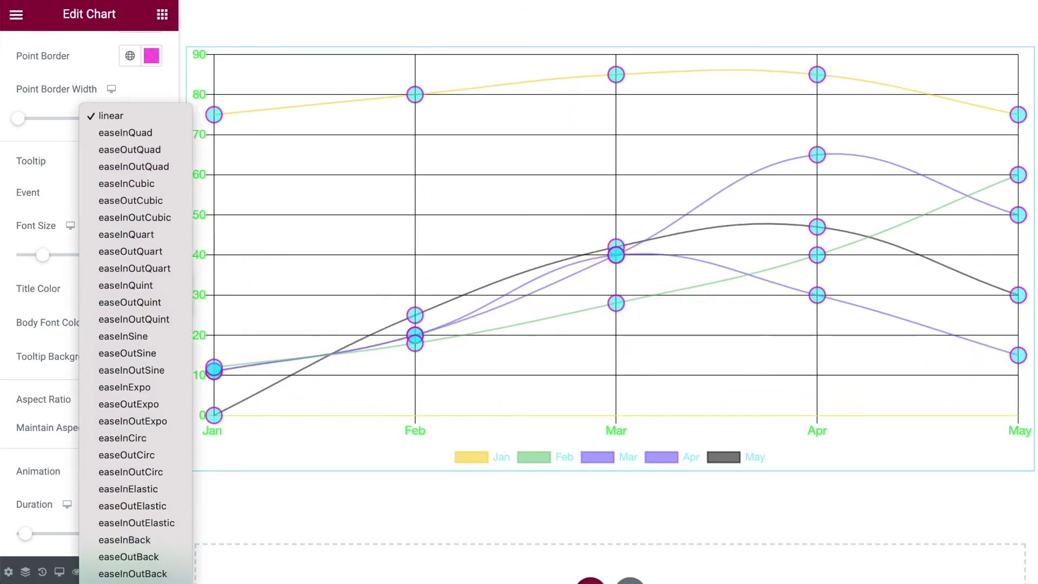
left_click(133, 573)
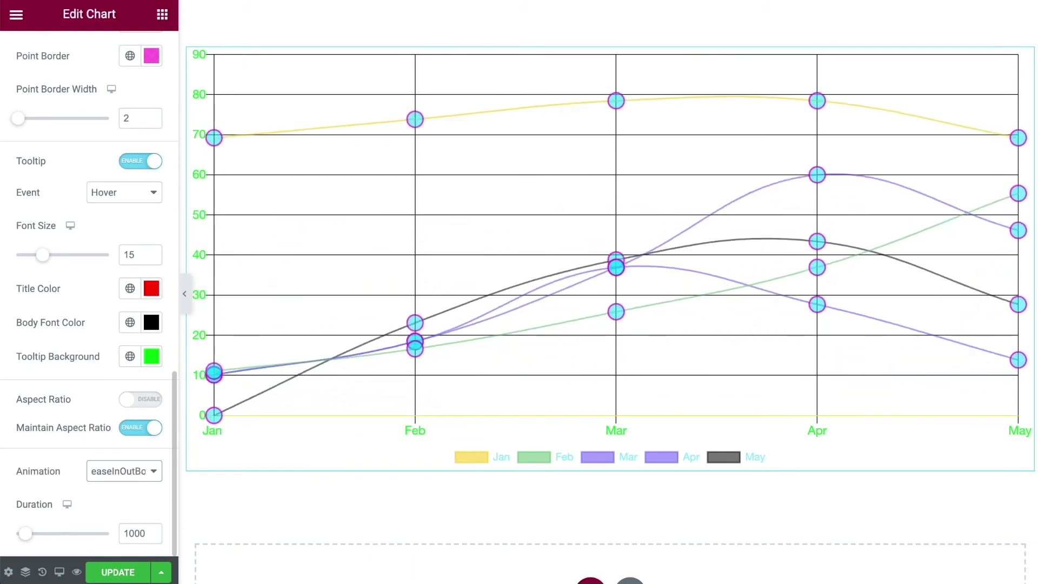
left_click(122, 470)
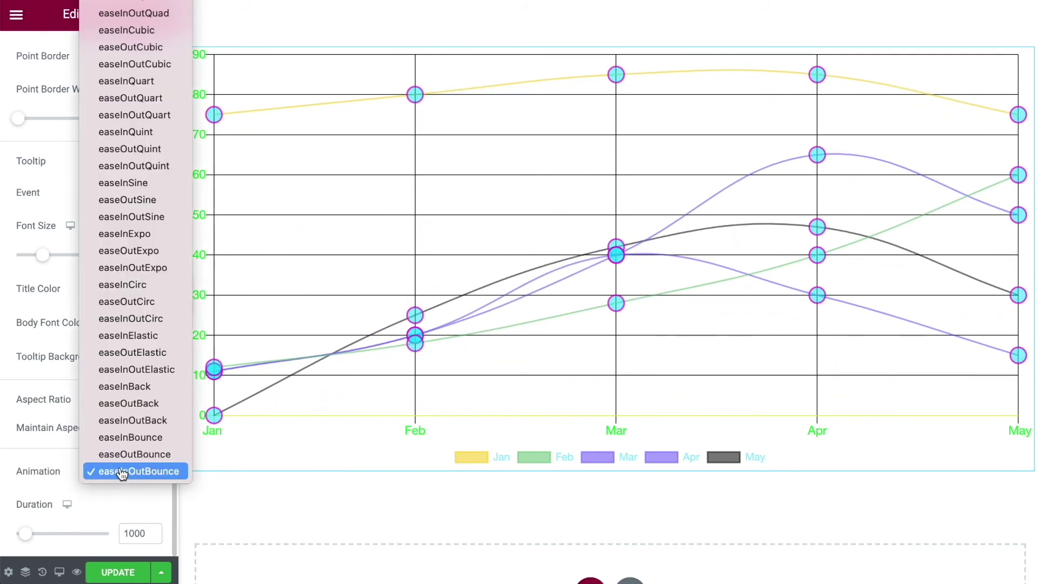
left_click(141, 64)
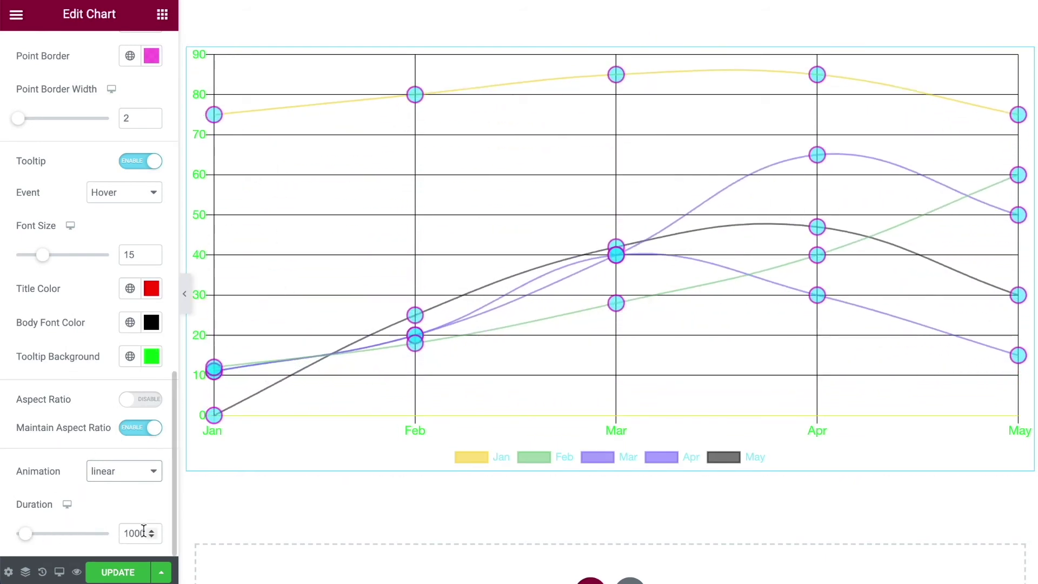
Try an animation Duration of 3000, and set it back to 1000.
left_click_drag(143, 533, 108, 537)
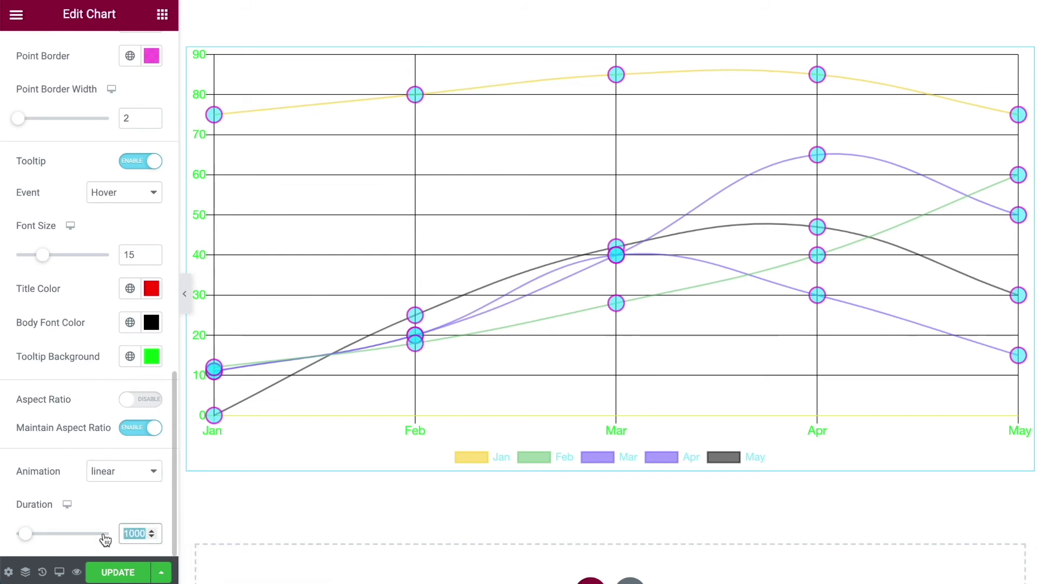
type("3000")
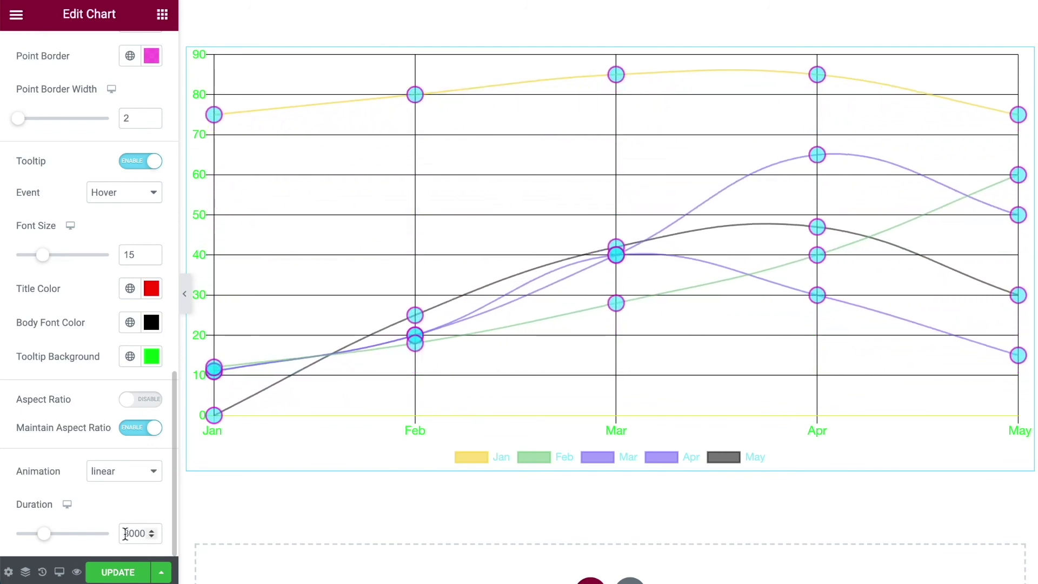
left_click_drag(129, 533, 124, 533)
type("1")
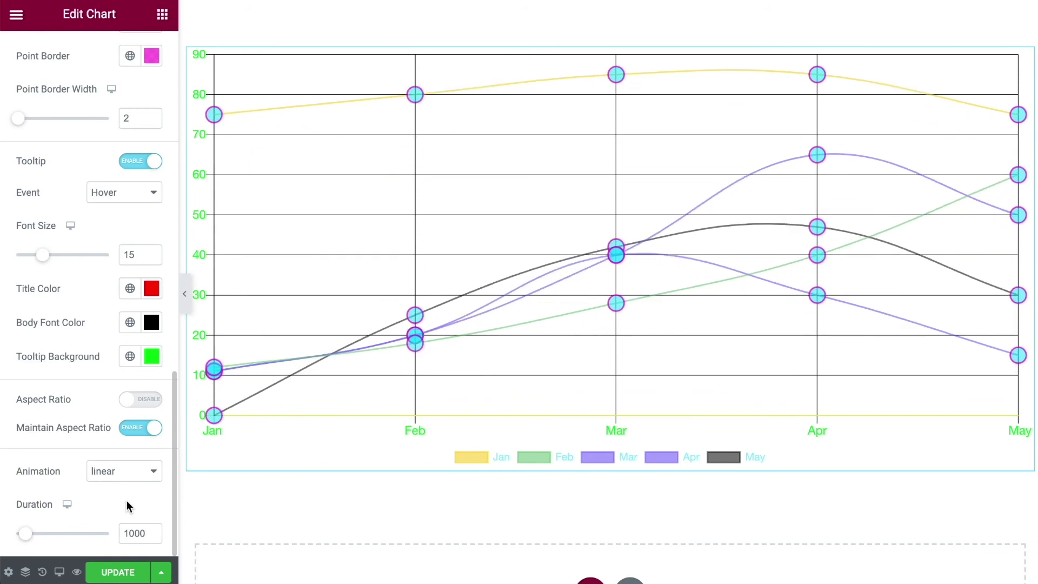
Change the chart type from Line to Bar in the Chart settings.
scroll(121, 501, "up", 5)
scroll(121, 500, "up", 10)
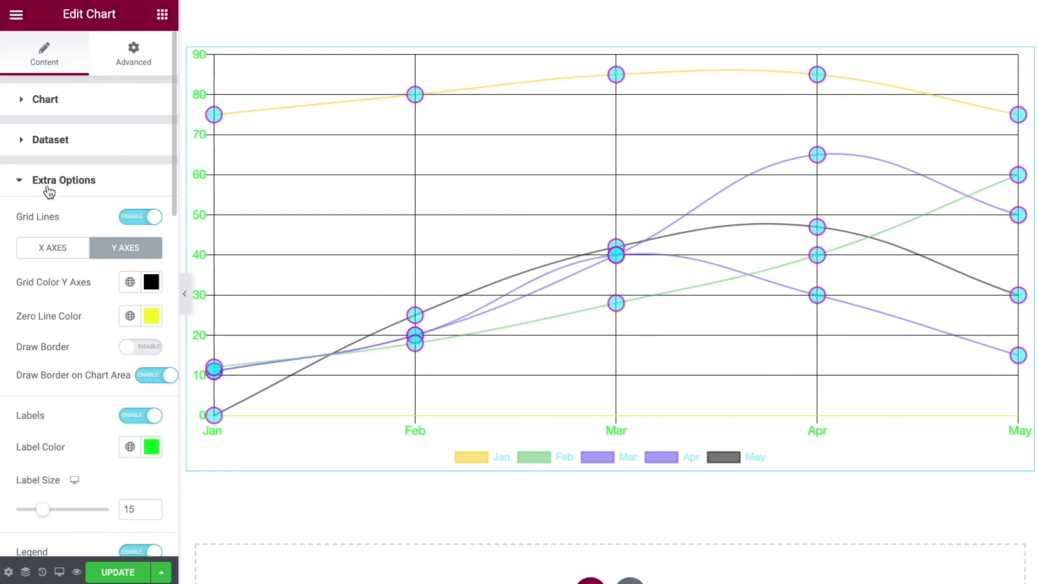
scroll(54, 260, "down", 8)
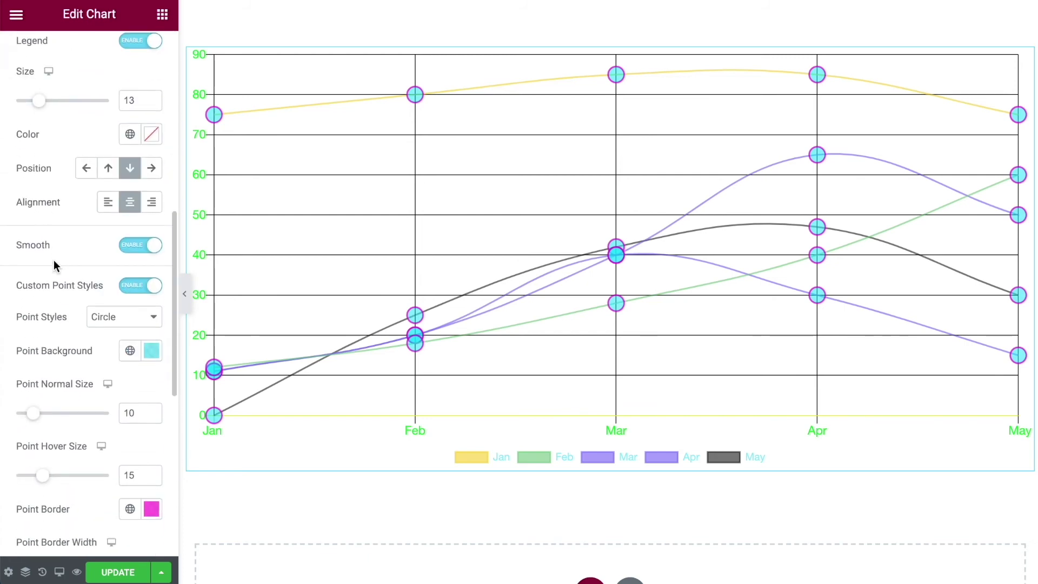
scroll(53, 260, "down", 5)
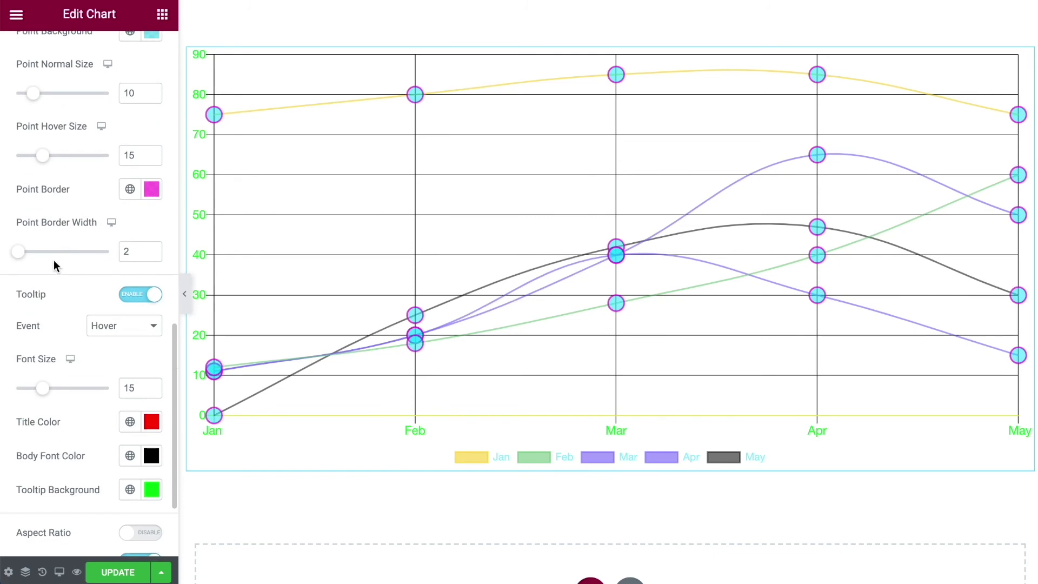
scroll(54, 259, "up", 13)
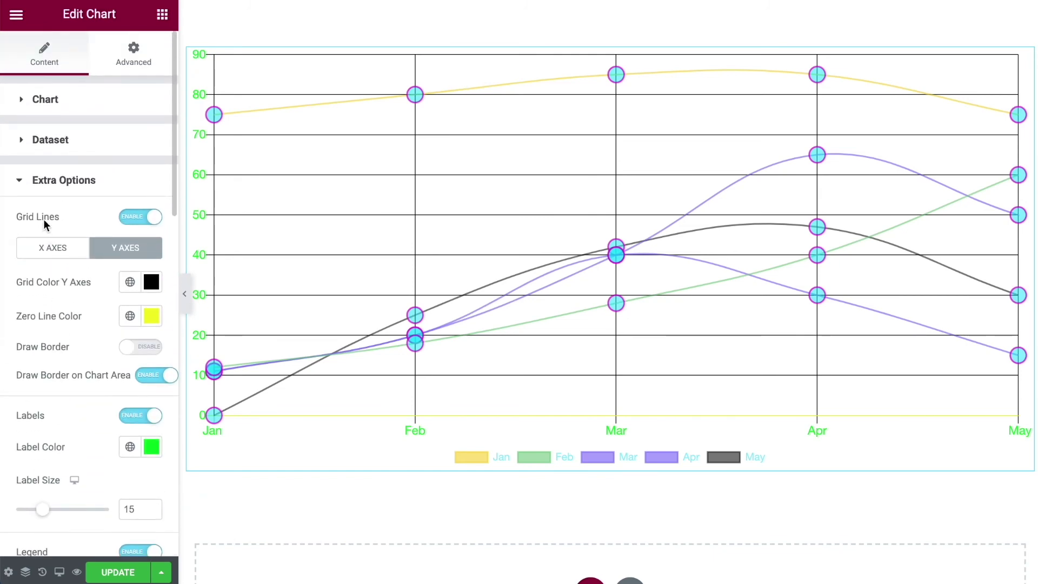
left_click(57, 180)
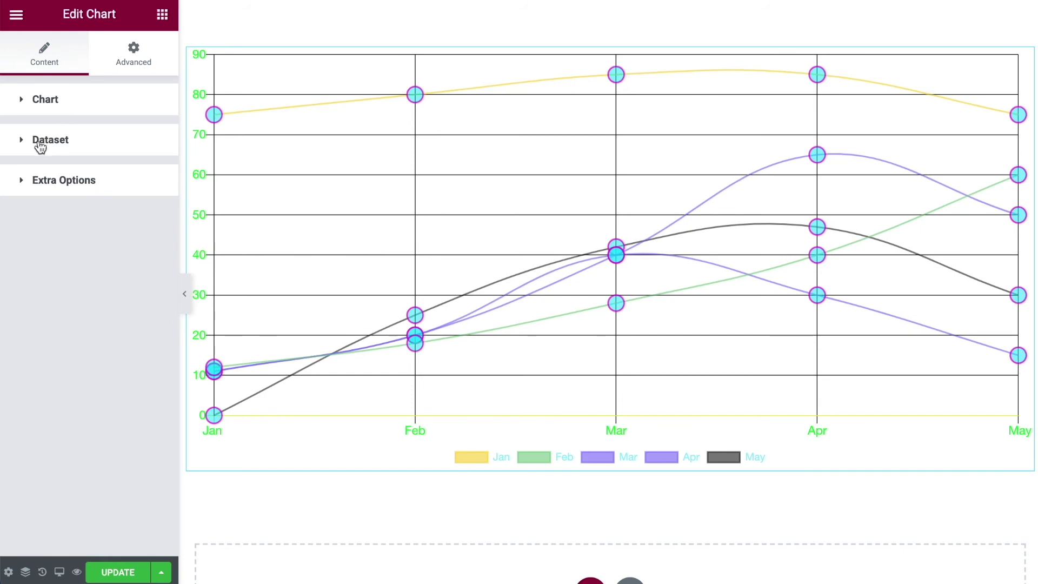
left_click(54, 104)
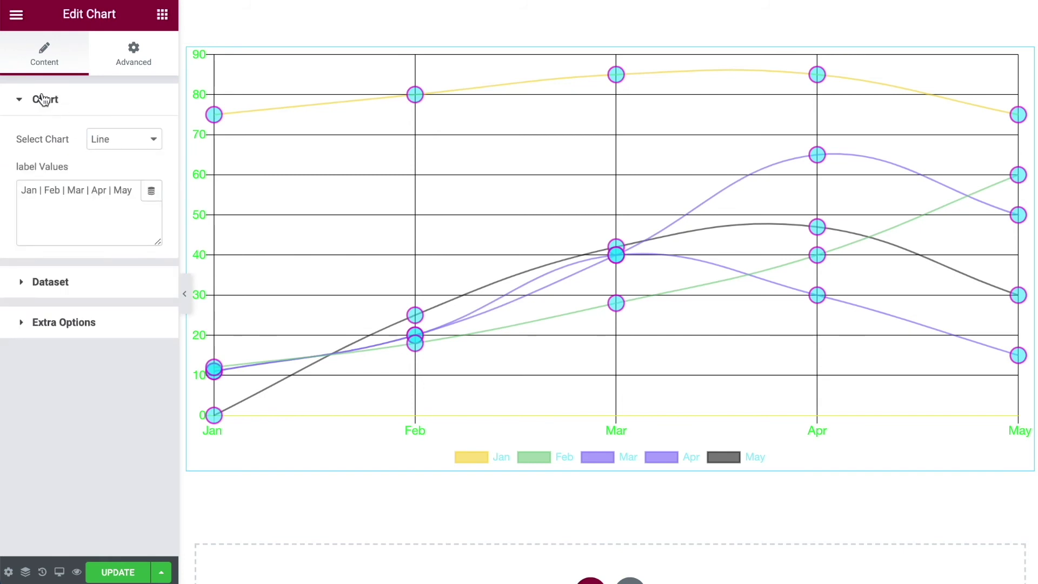
left_click(116, 140)
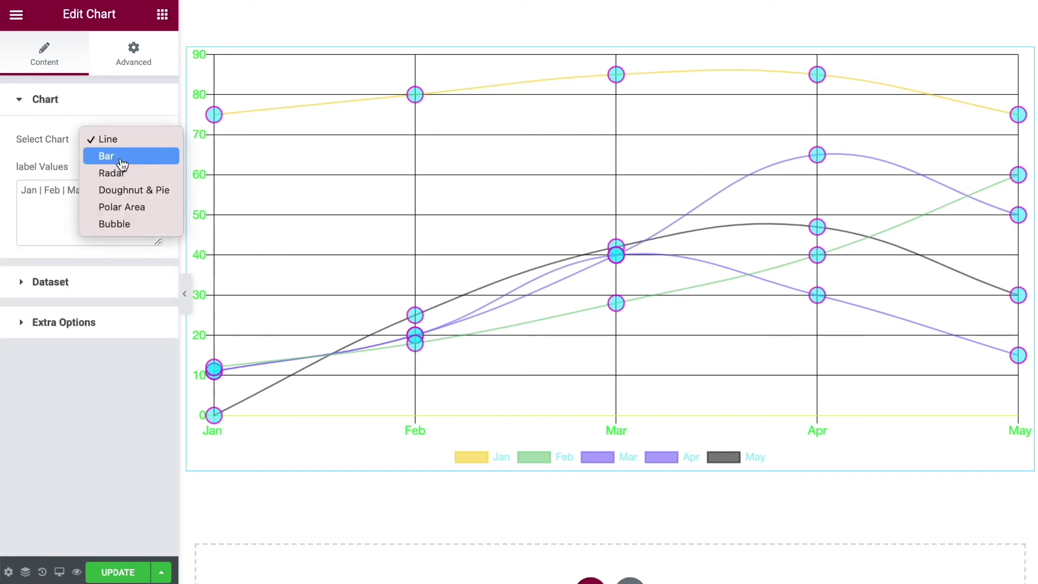
left_click(115, 156)
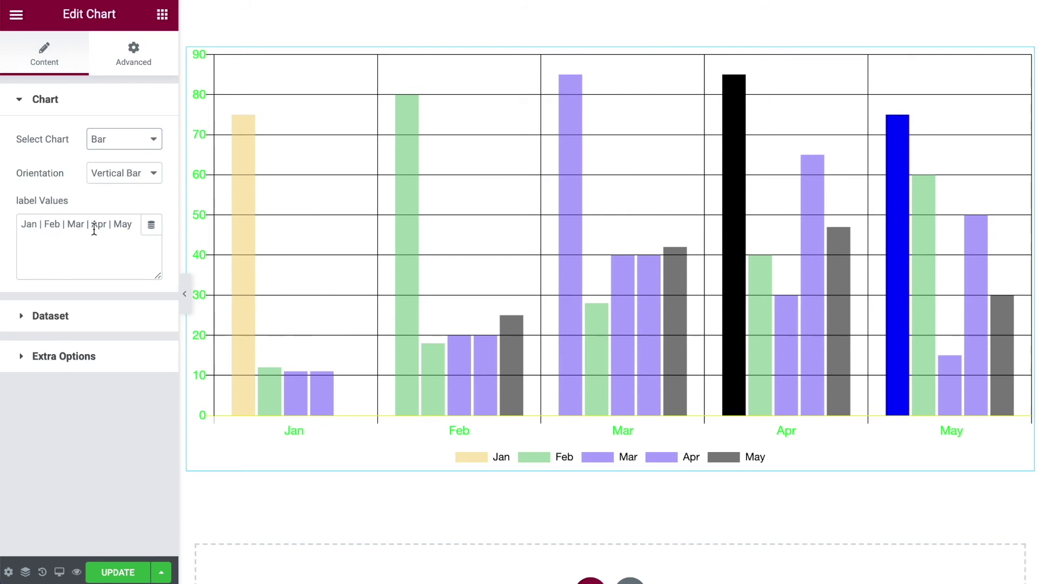
Review the bar chart's label values and the Jan dataset's data, dot background, border, fill and border dash settings.
left_click_drag(133, 222, 18, 214)
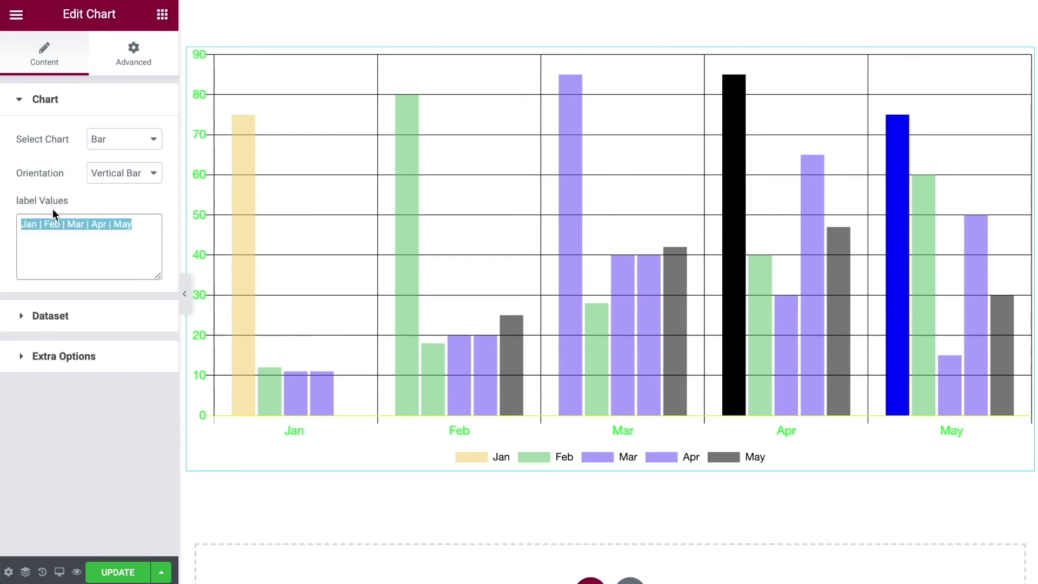
left_click(54, 317)
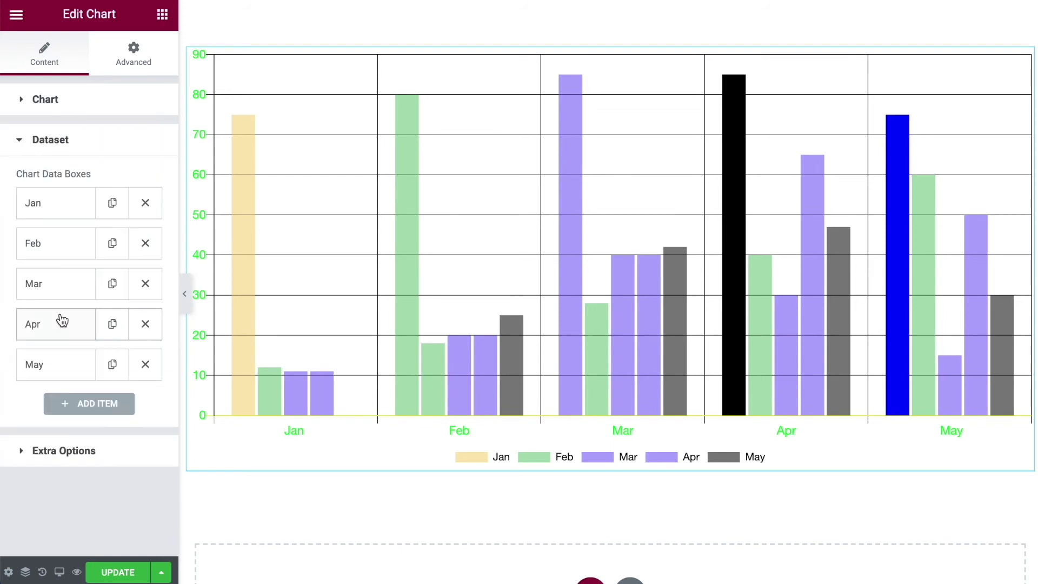
left_click(74, 206)
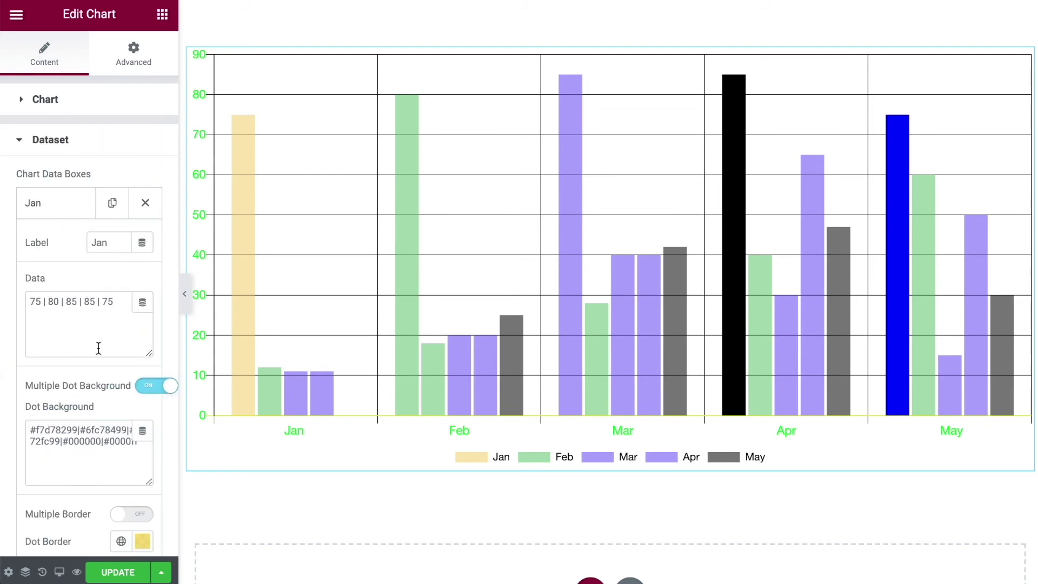
scroll(99, 347, "down", 3)
scroll(102, 313, "up", 1)
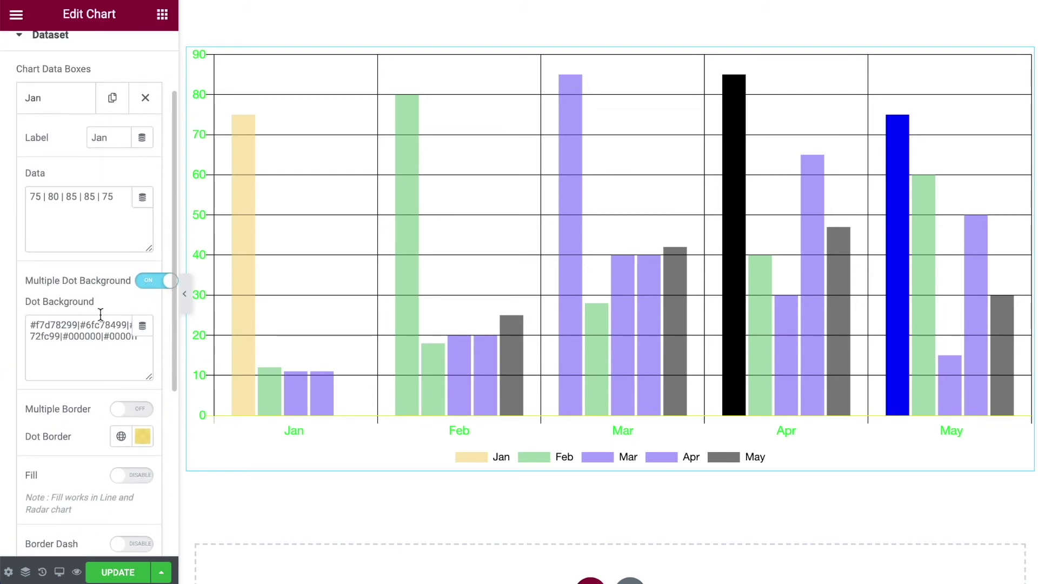
scroll(63, 356, "down", 4)
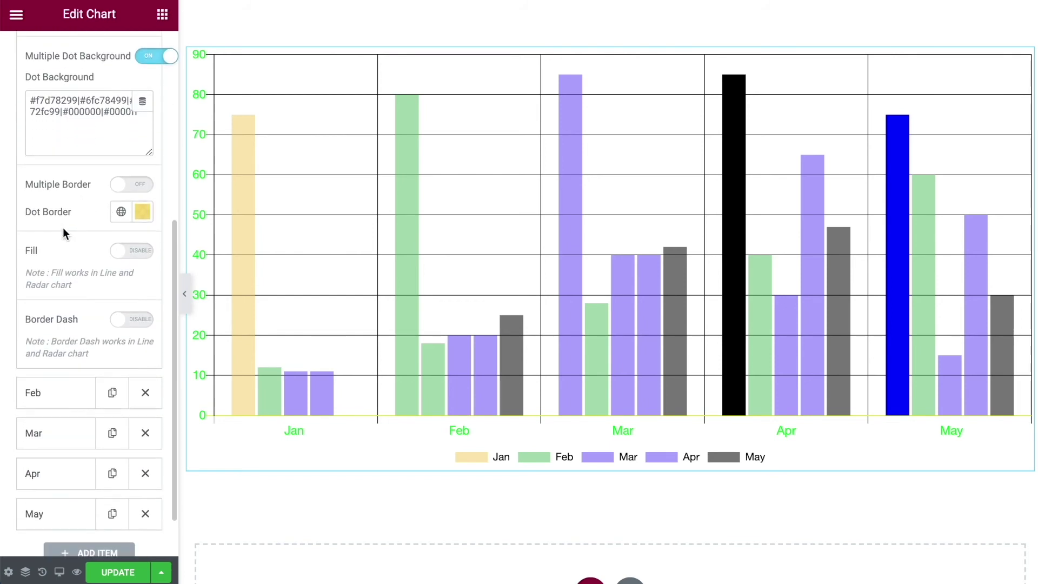
scroll(62, 228, "down", 1)
scroll(107, 184, "down", 1)
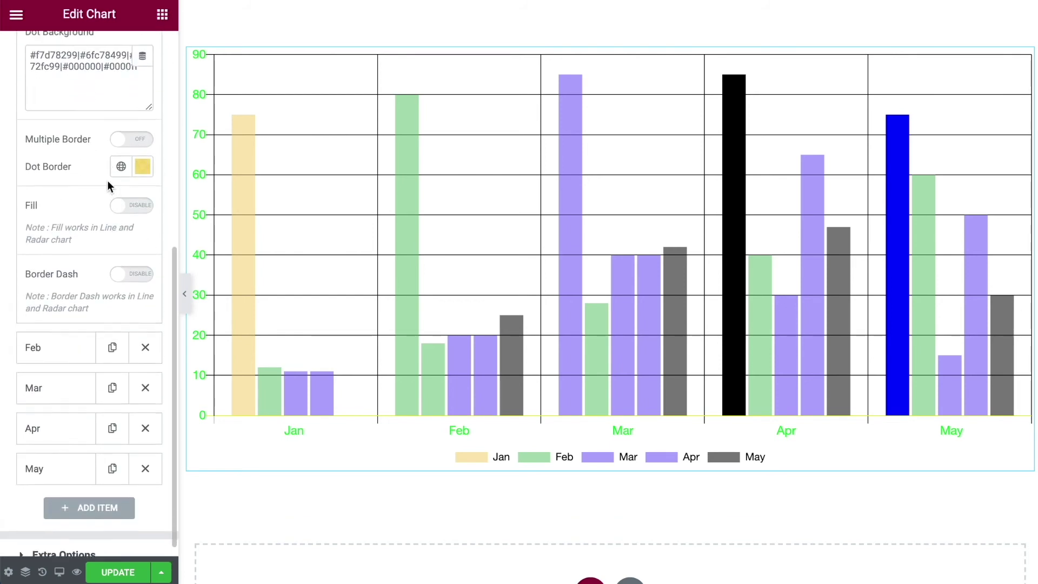
scroll(89, 208, "up", 8)
left_click(52, 208)
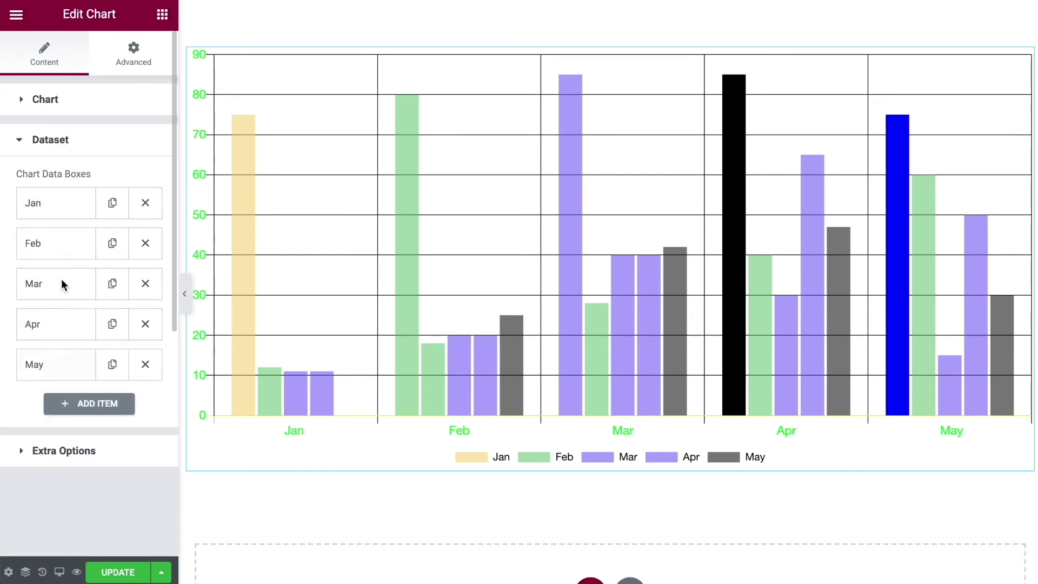
Set the bar chart's Orientation to Horizontal Bar.
left_click(57, 100)
left_click(128, 176)
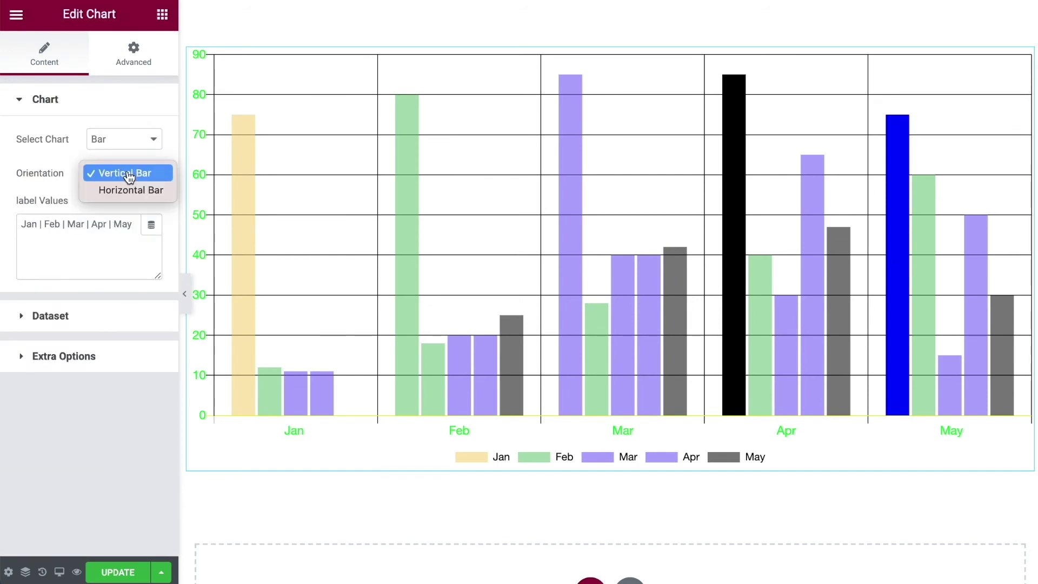
left_click(122, 191)
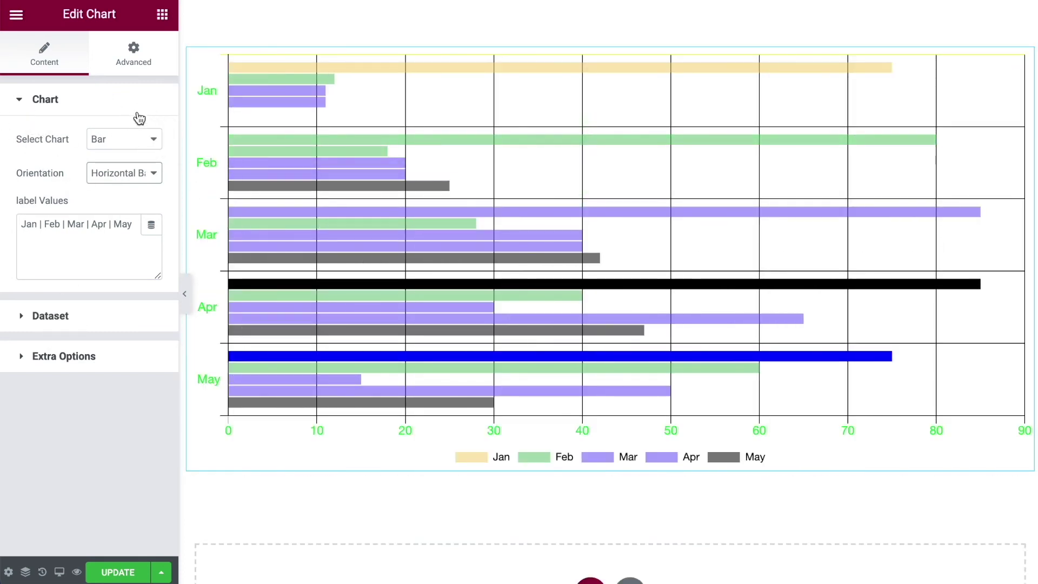
Try a Bar Size of 10 with Bar Space values of 40 and 4, and clear both settings.
left_click(82, 355)
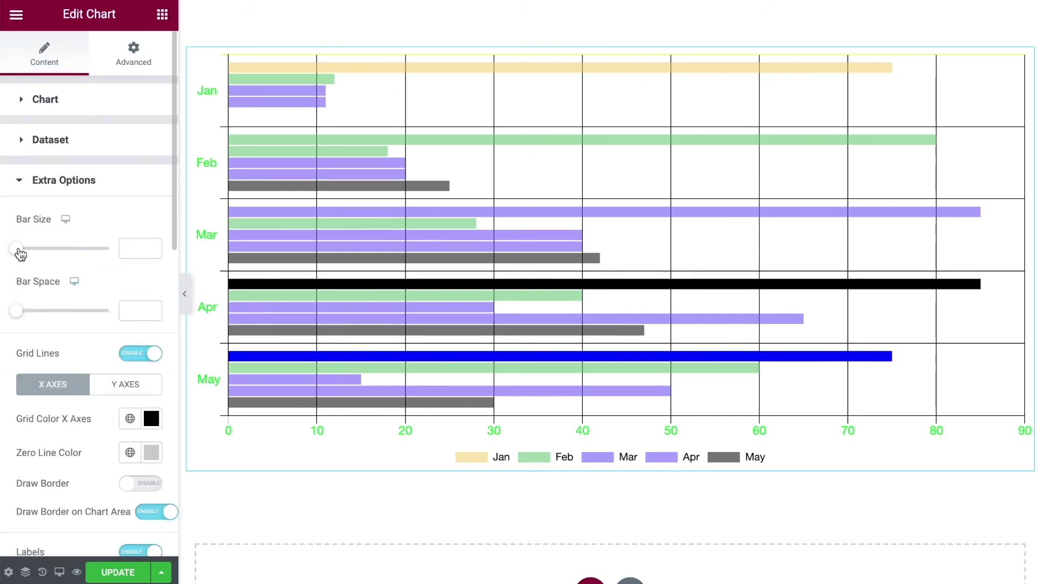
left_click_drag(20, 253, 36, 253)
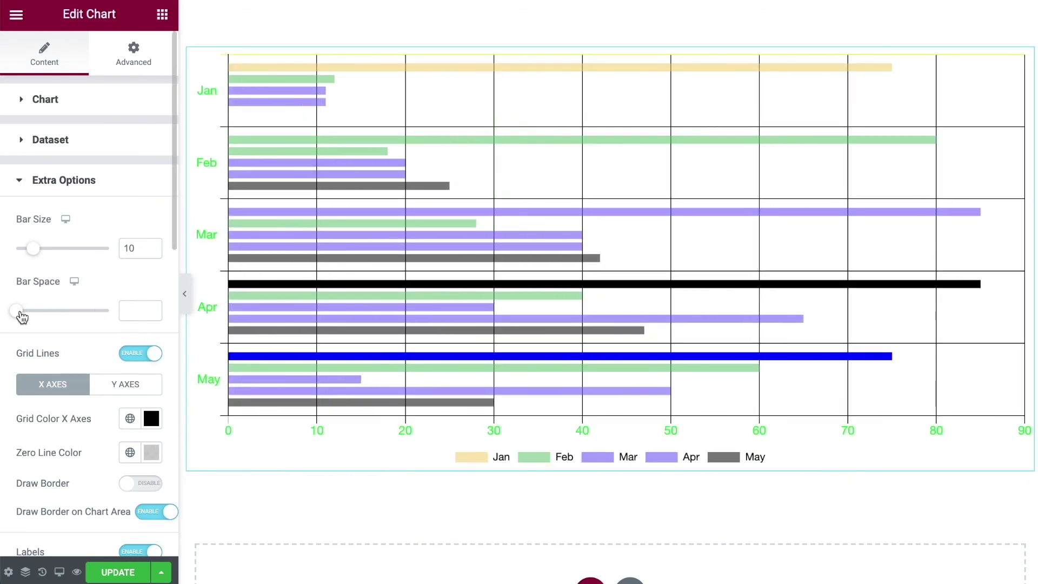
left_click_drag(22, 316, 91, 312)
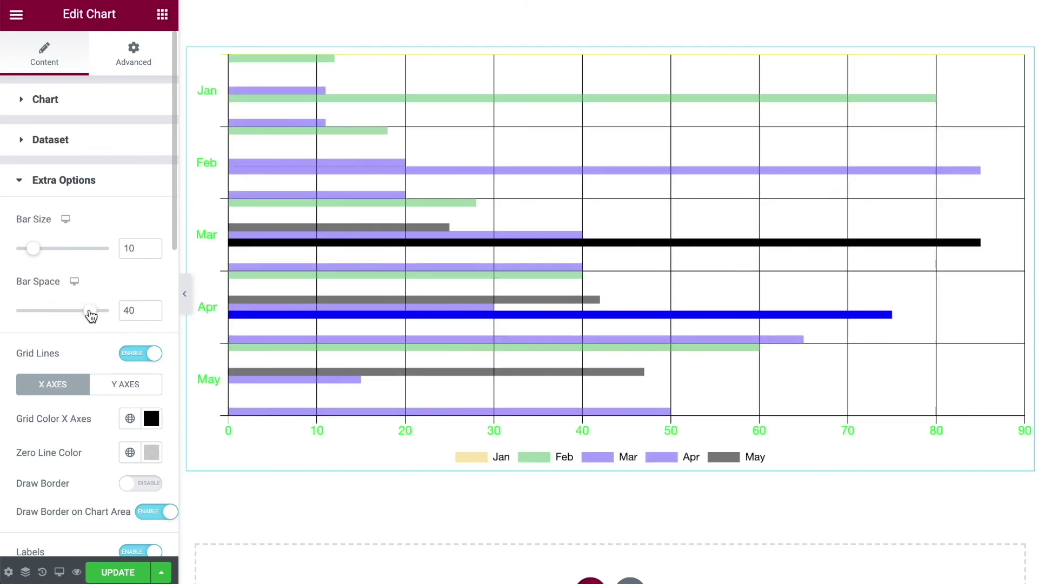
left_click_drag(135, 311, 114, 313)
type("4")
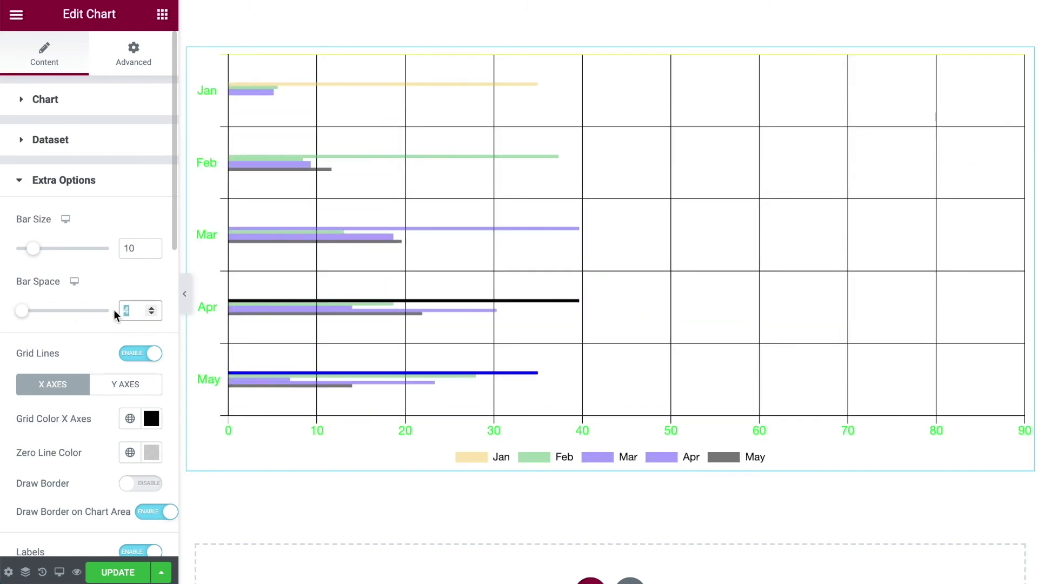
key("BackSpace")
left_click_drag(135, 248, 113, 249)
key("BackSpace")
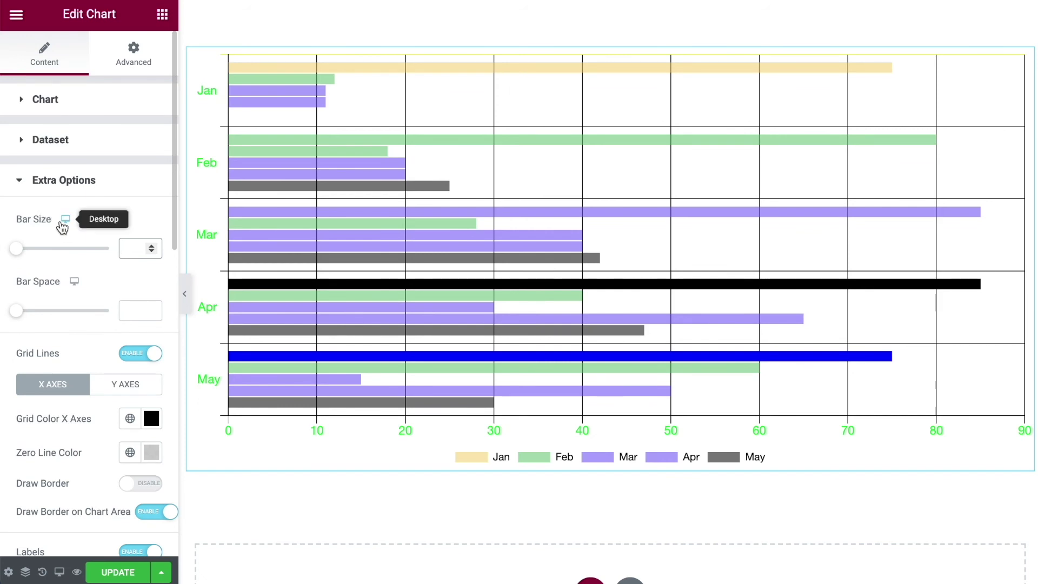
mouse_move(64, 223)
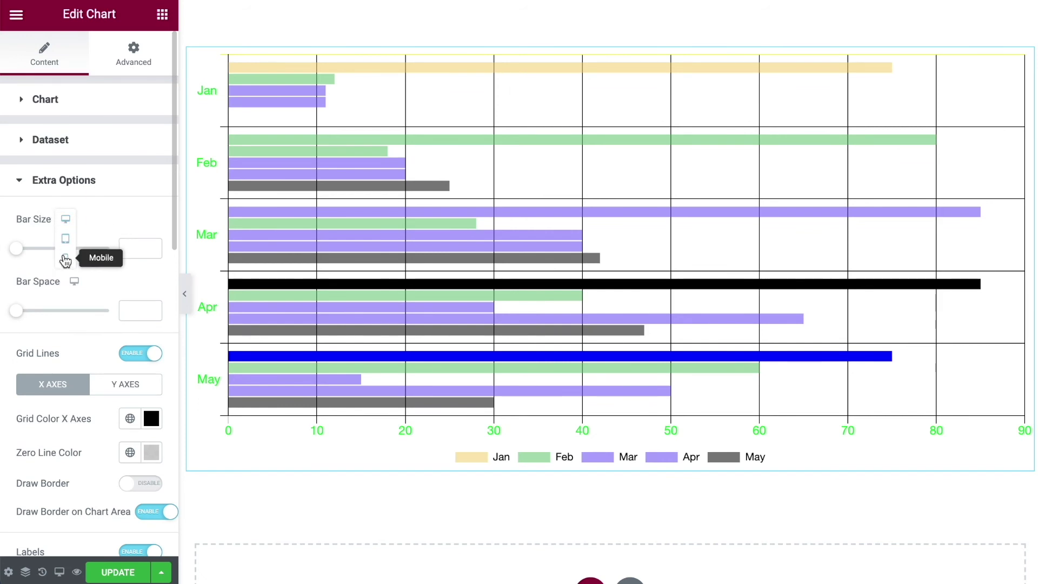
left_click(47, 203)
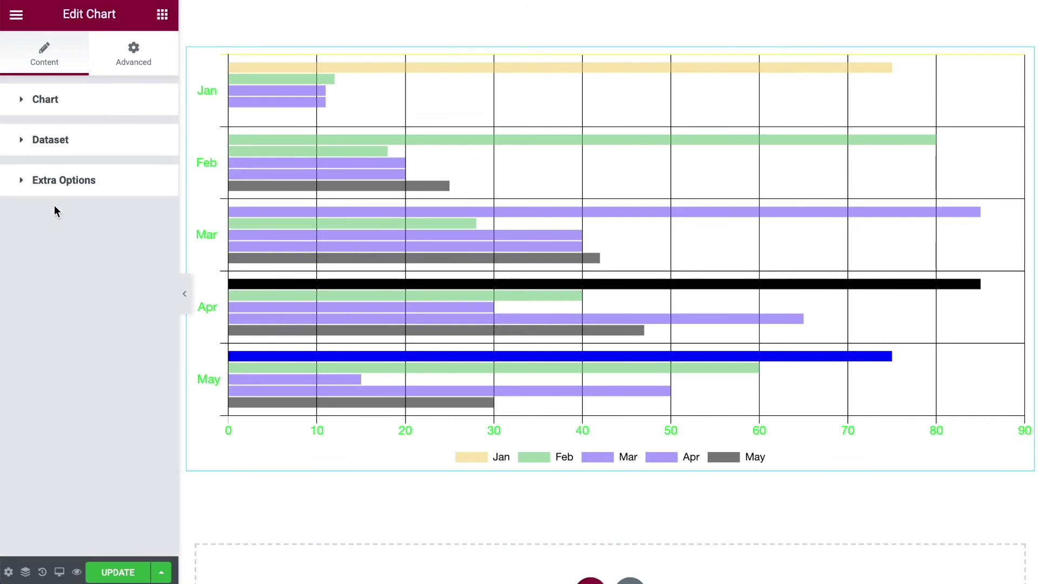
Change the chart type to Radar and review its dataset boxes and extra options.
left_click(71, 102)
left_click(133, 141)
left_click(125, 157)
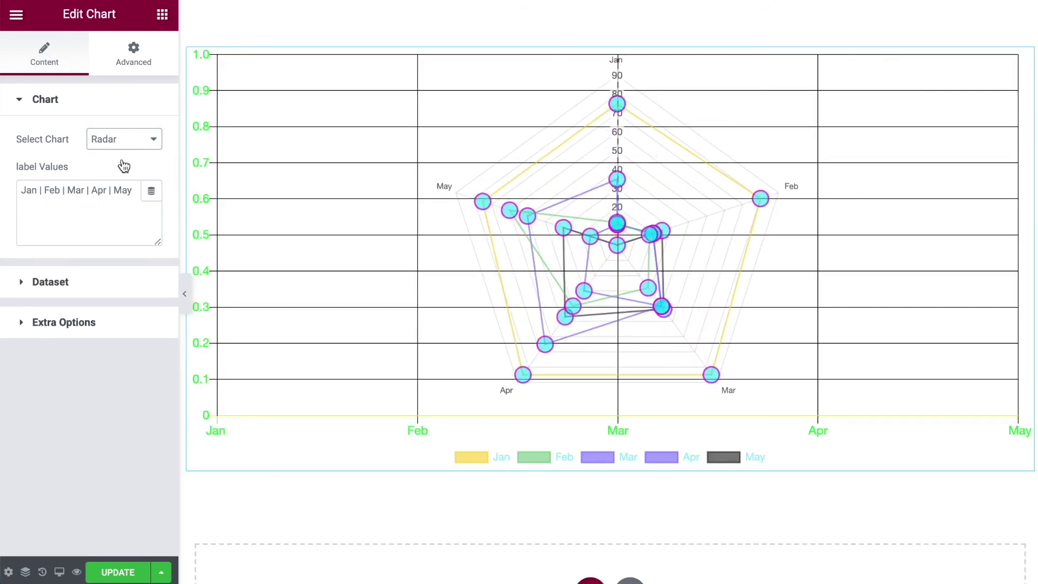
left_click(71, 279)
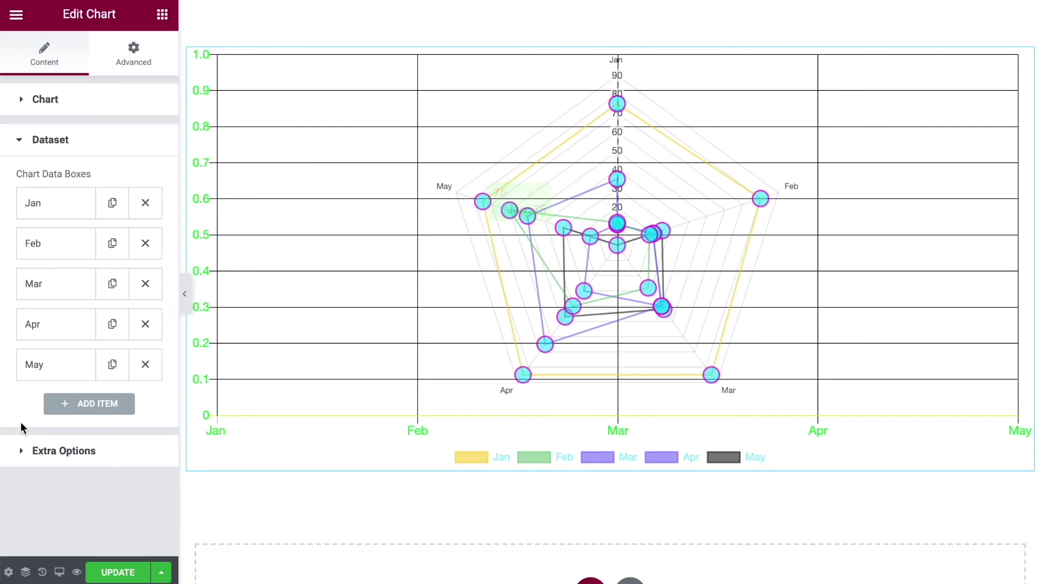
left_click(40, 458)
scroll(42, 340, "down", 5)
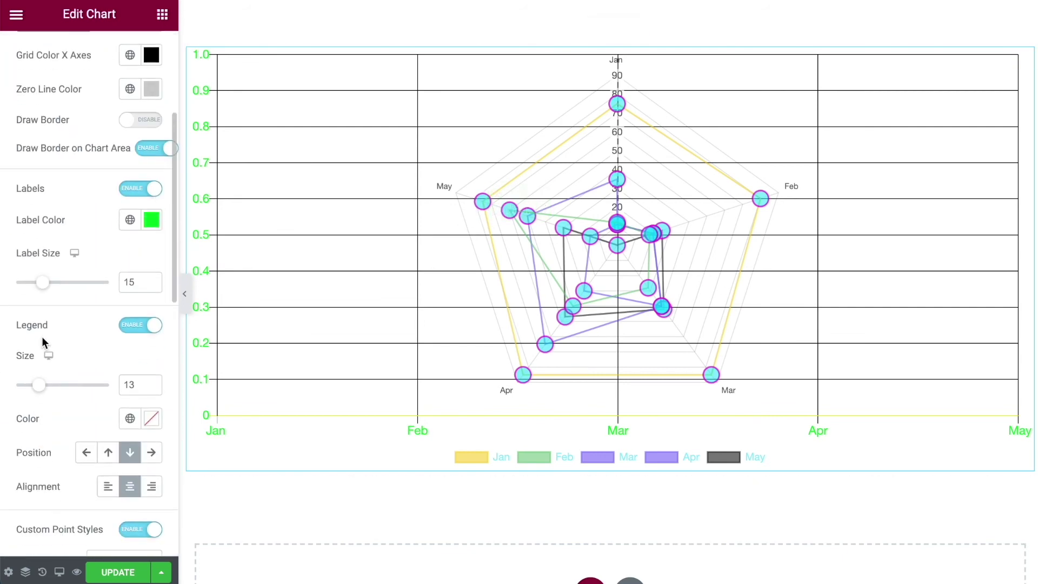
scroll(45, 325, "down", 6)
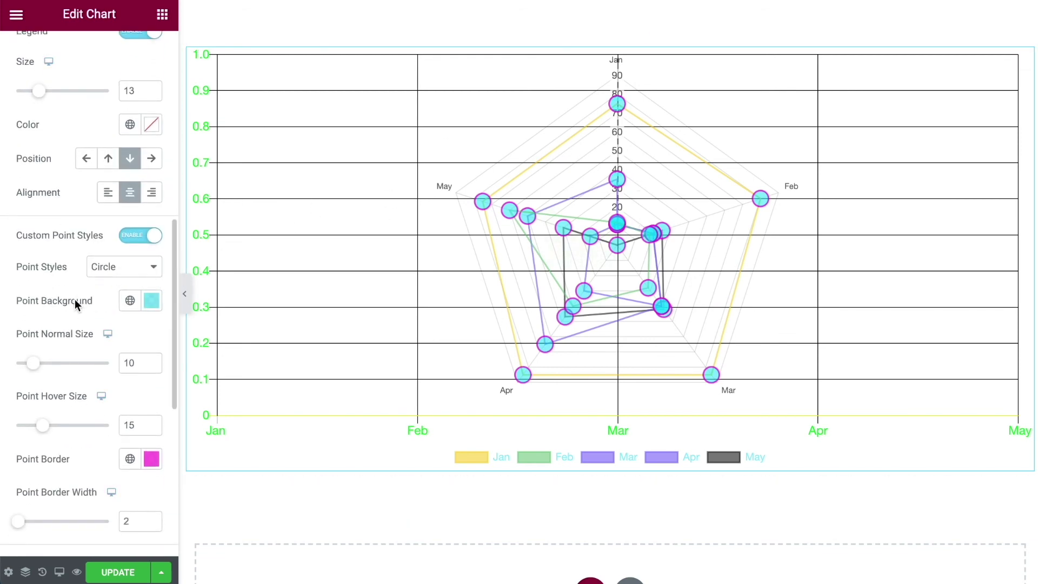
scroll(75, 300, "up", 10)
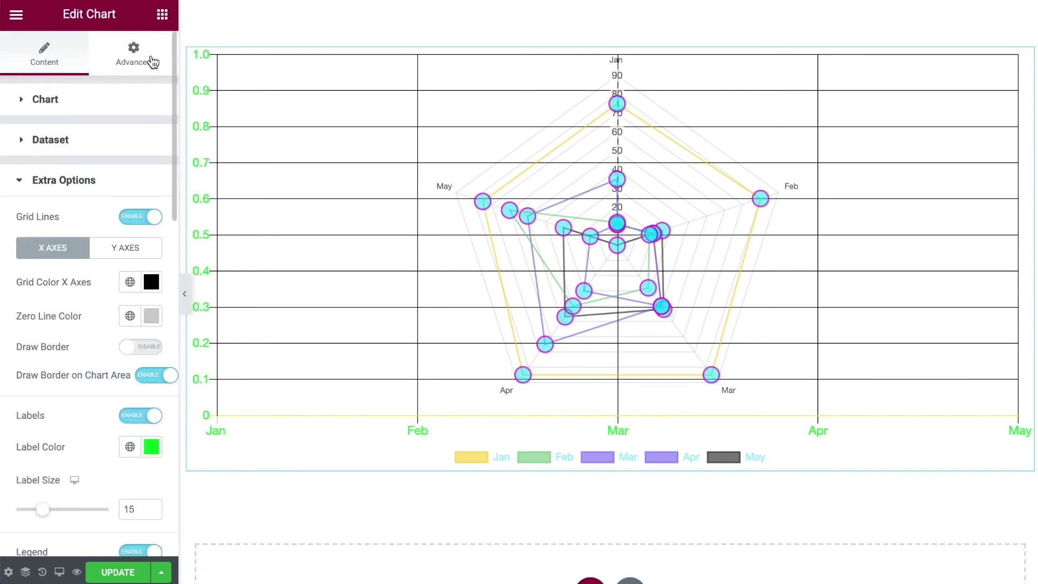
Change the chart type from Radar to Doughnut & Pie.
left_click(74, 110)
left_click(102, 139)
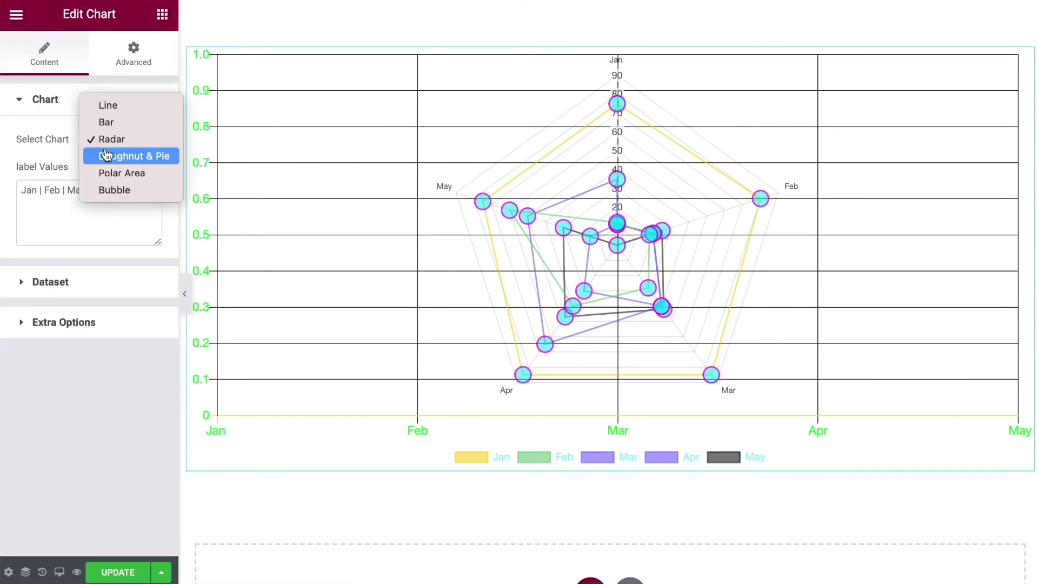
left_click(108, 156)
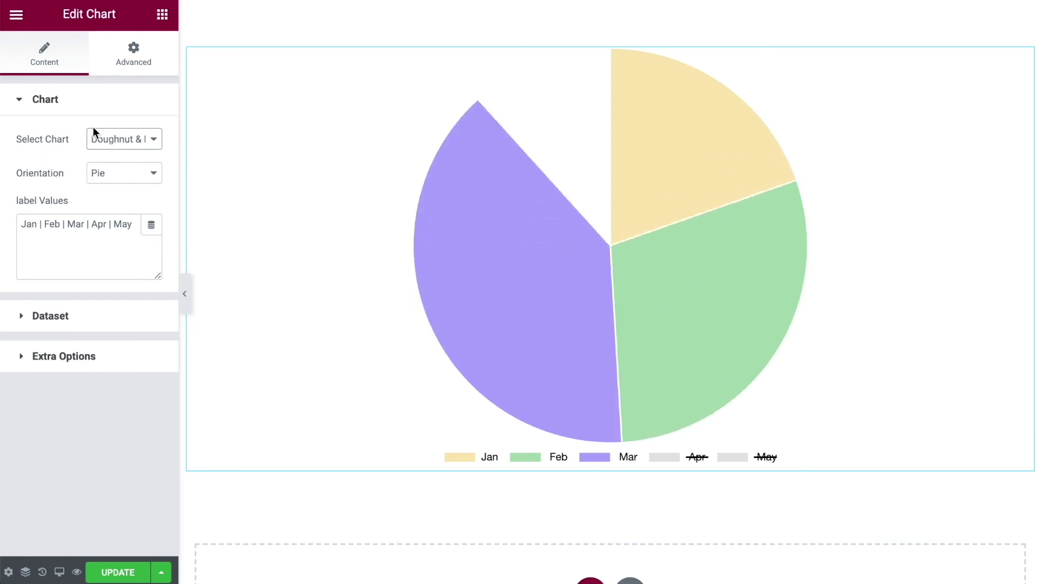
Try the Doughnut orientation for the chart, and set it back to Pie.
left_click(97, 173)
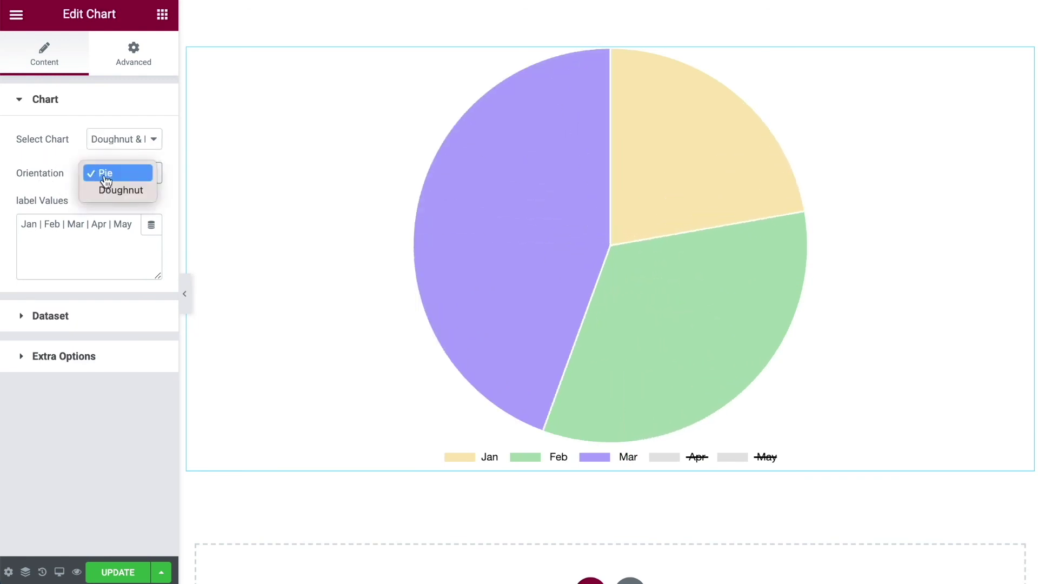
left_click(112, 191)
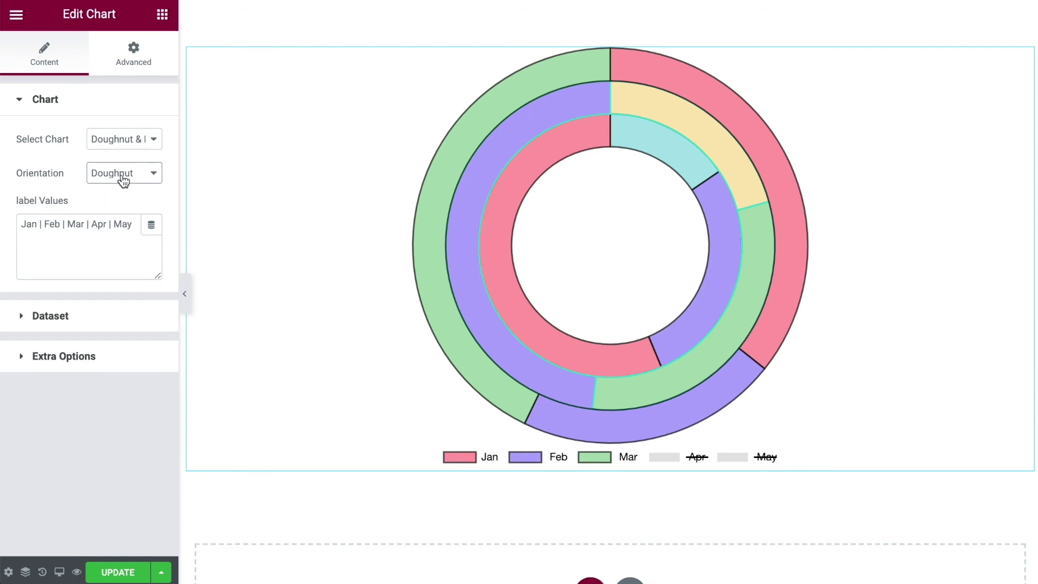
left_click(123, 181)
left_click(129, 161)
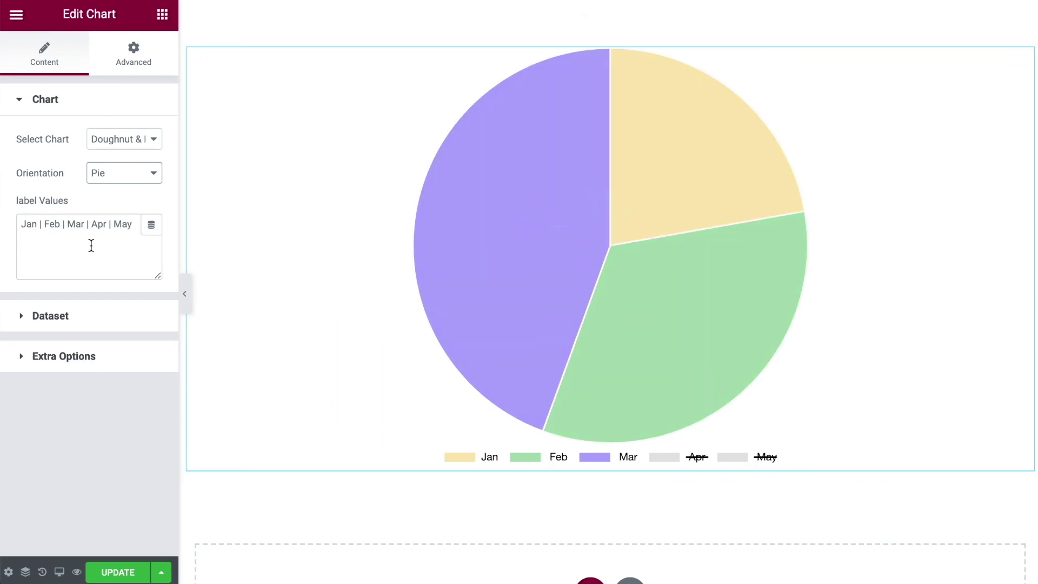
Add the values 50 and 70 to the end of the pie chart's Data in the Dataset settings.
left_click_drag(132, 223, 5, 223)
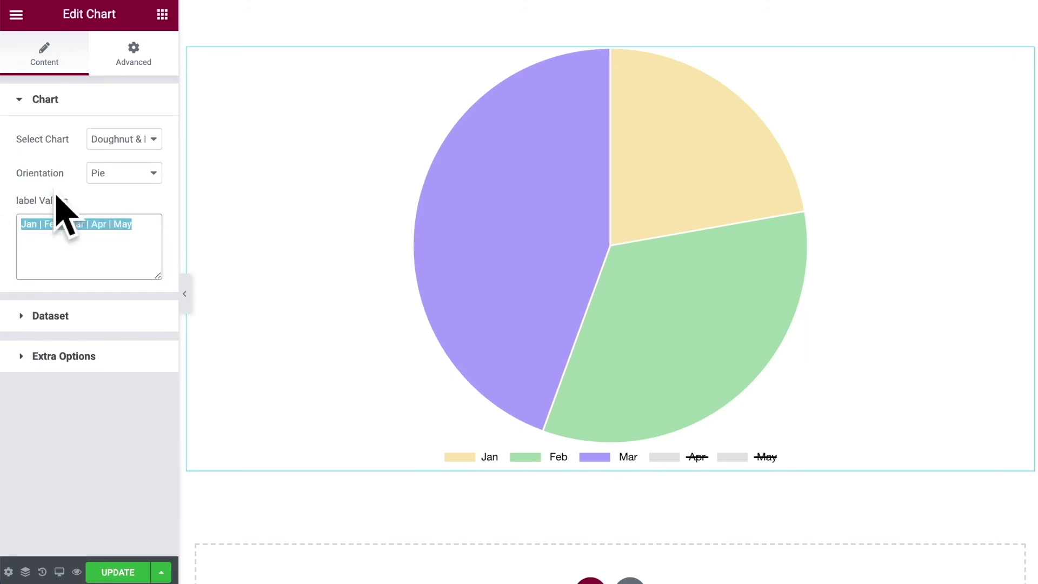
left_click(57, 316)
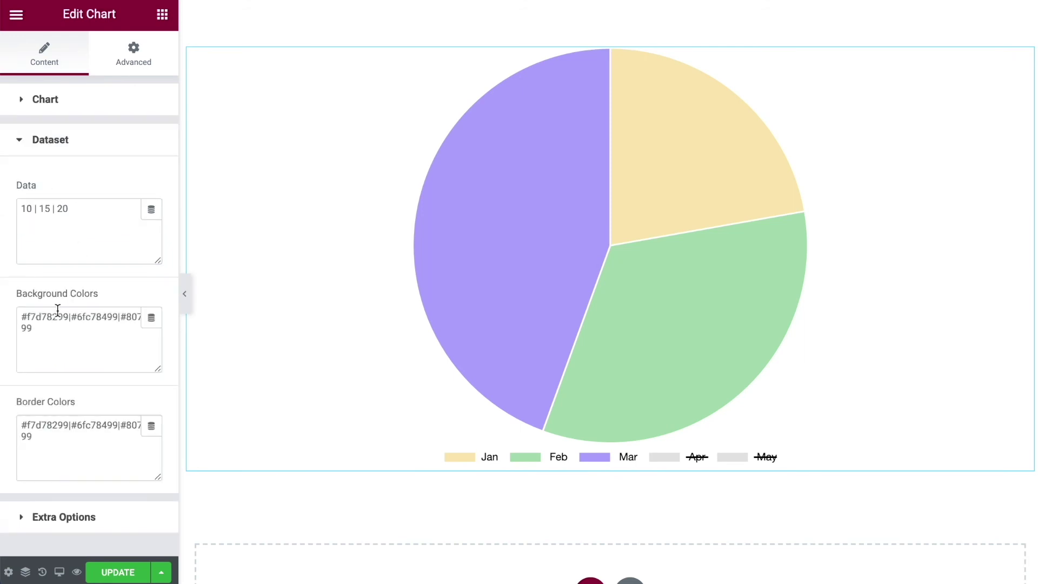
left_click(79, 201)
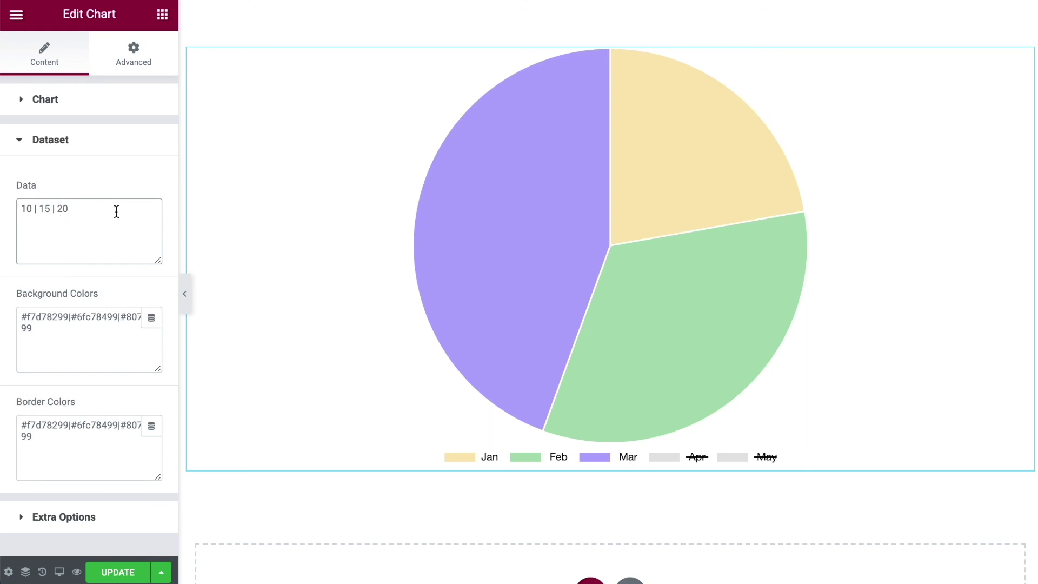
left_click(86, 330)
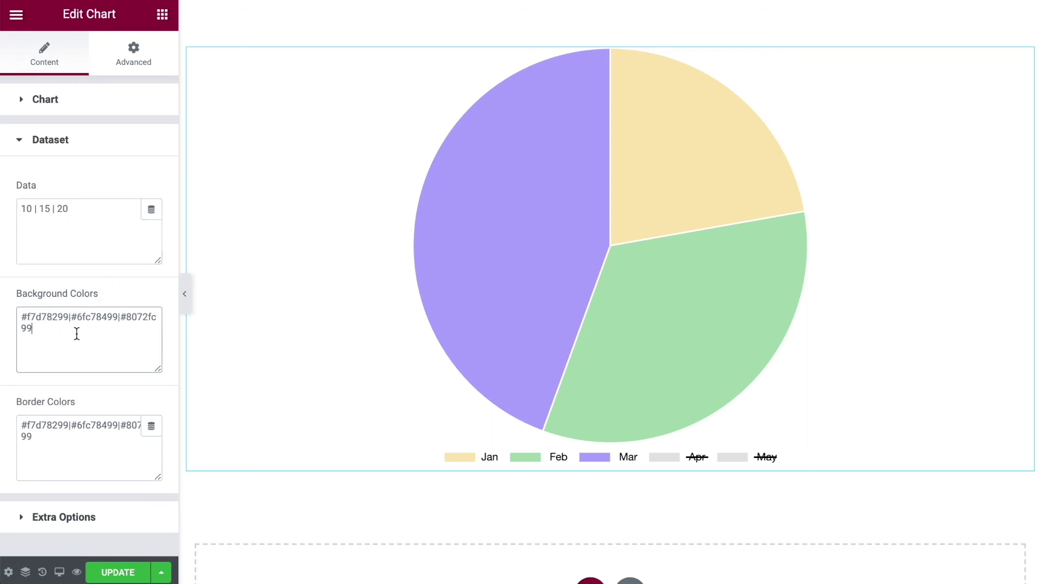
left_click(90, 214)
type("| ")
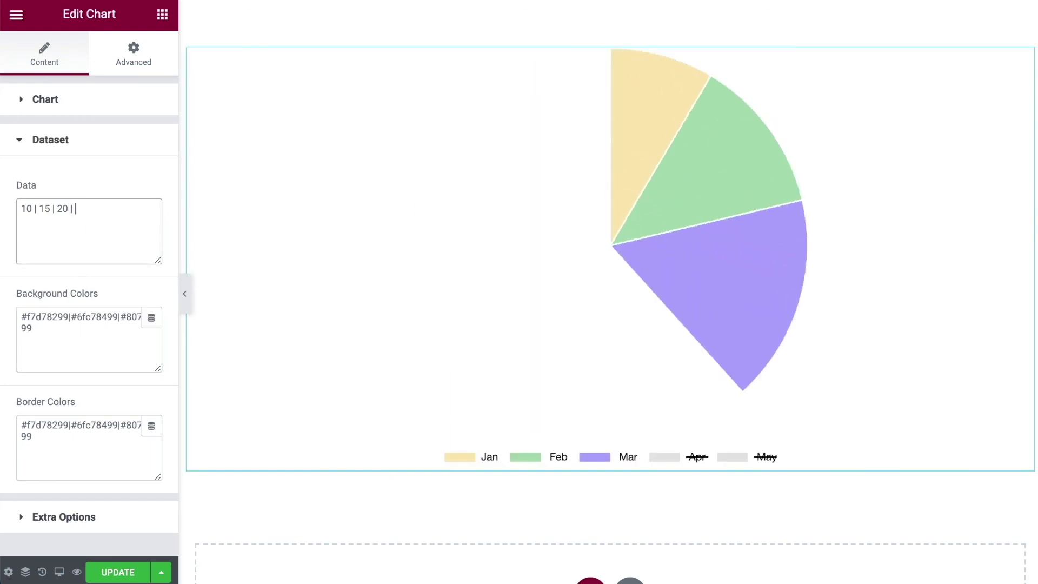
type("50 | 70")
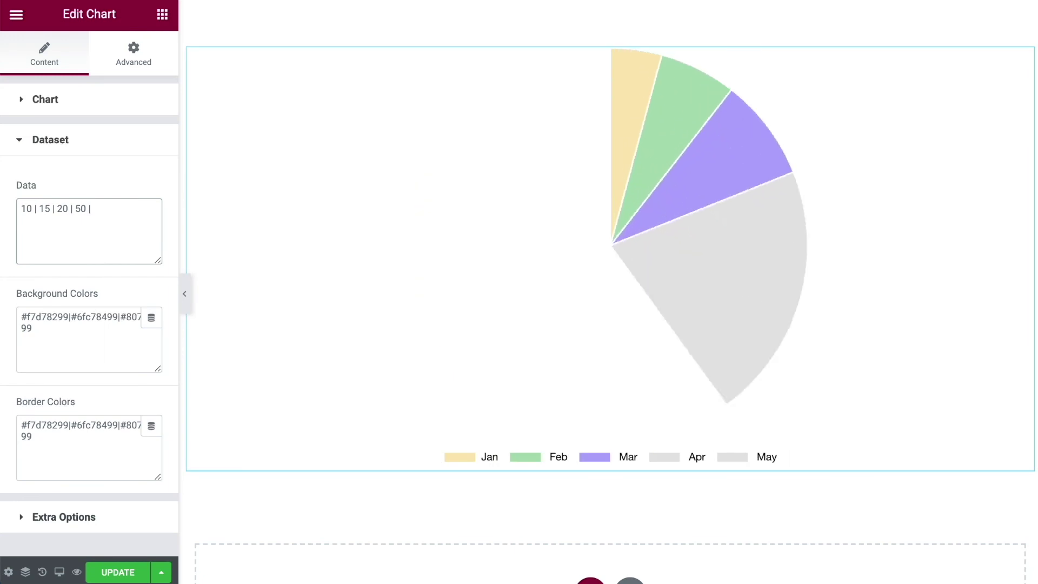
left_click(9, 258)
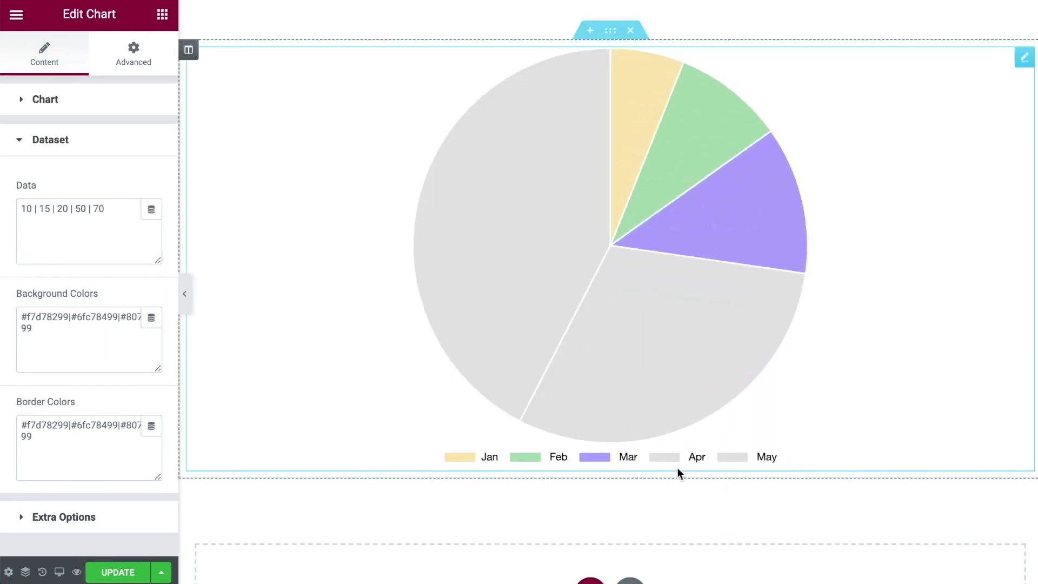
Add #000000 and #0000ff to the pie chart's Background Colors for the Apr and May slices.
mouse_move(526, 250)
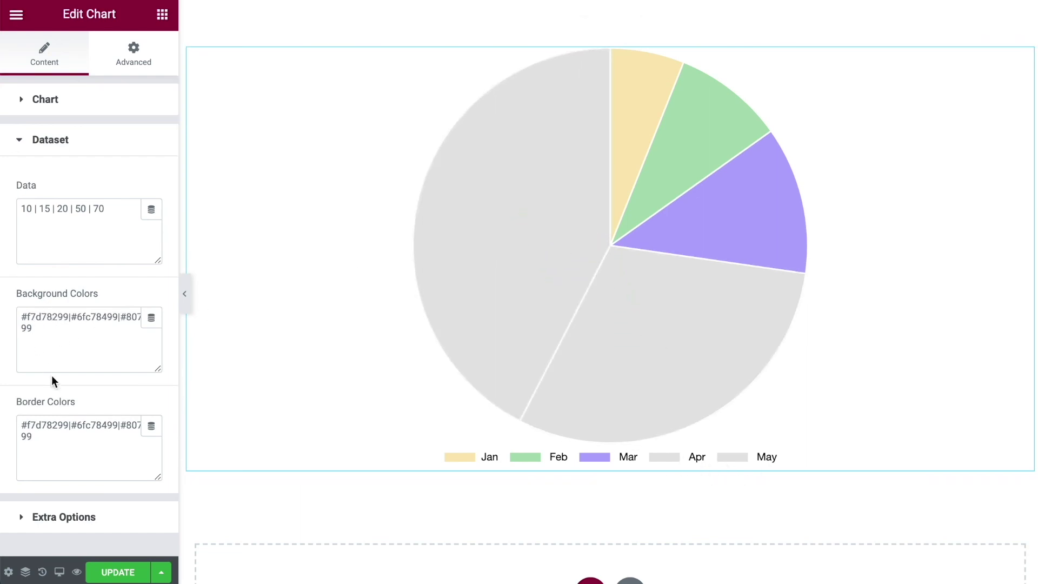
left_click(48, 326)
type("|")
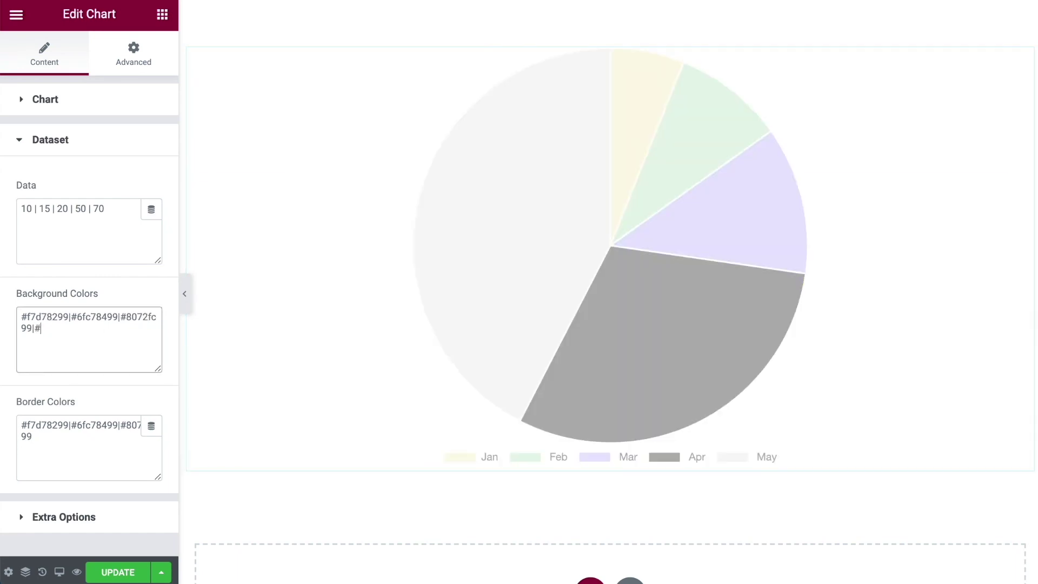
type("#000000")
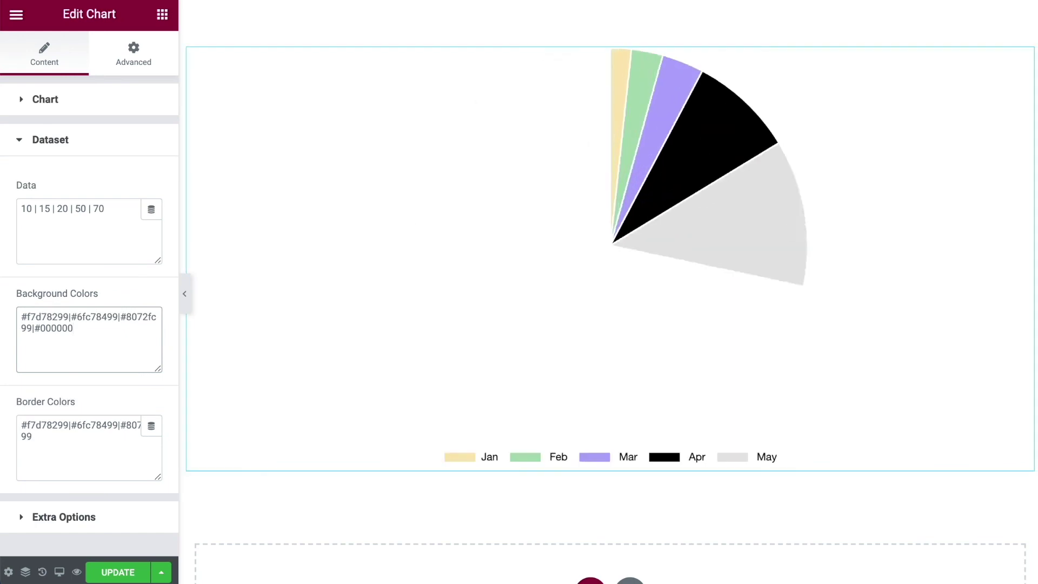
type("|#0000ff")
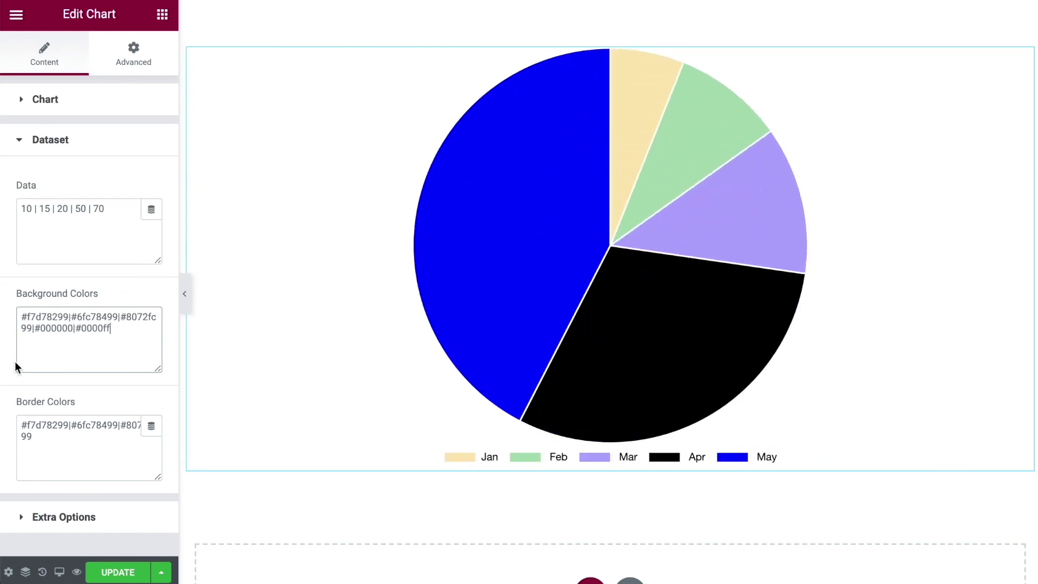
left_click(8, 365)
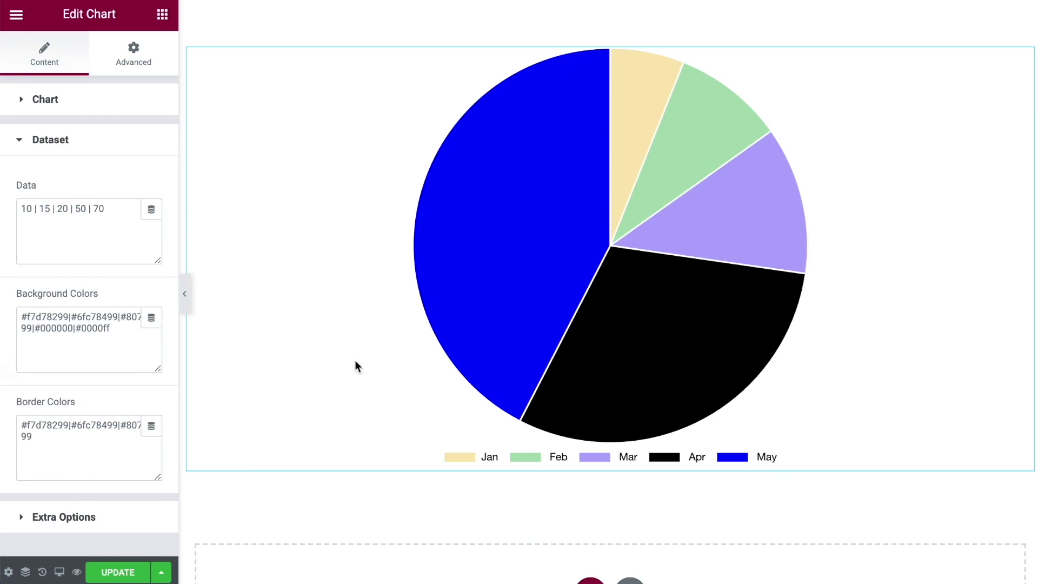
Change the chart type to Polar Area and check its Dataset settings.
mouse_move(613, 244)
left_click(82, 111)
left_click(130, 139)
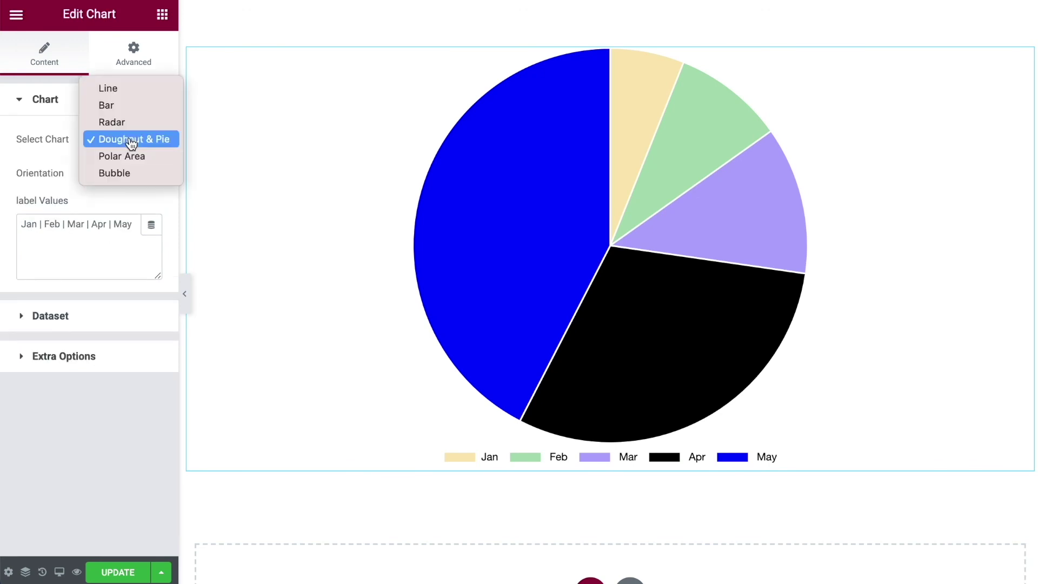
left_click(134, 157)
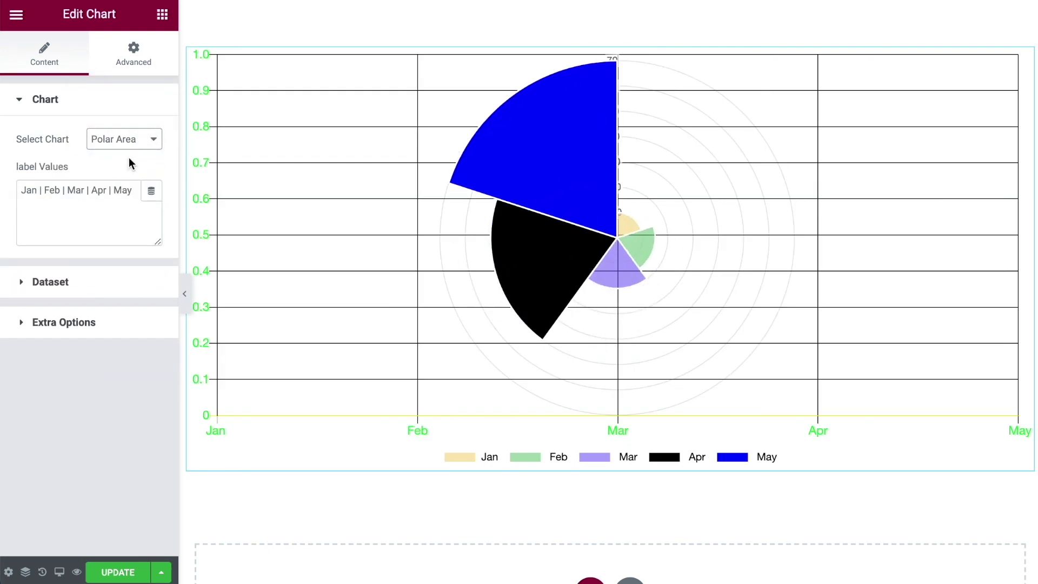
left_click(58, 282)
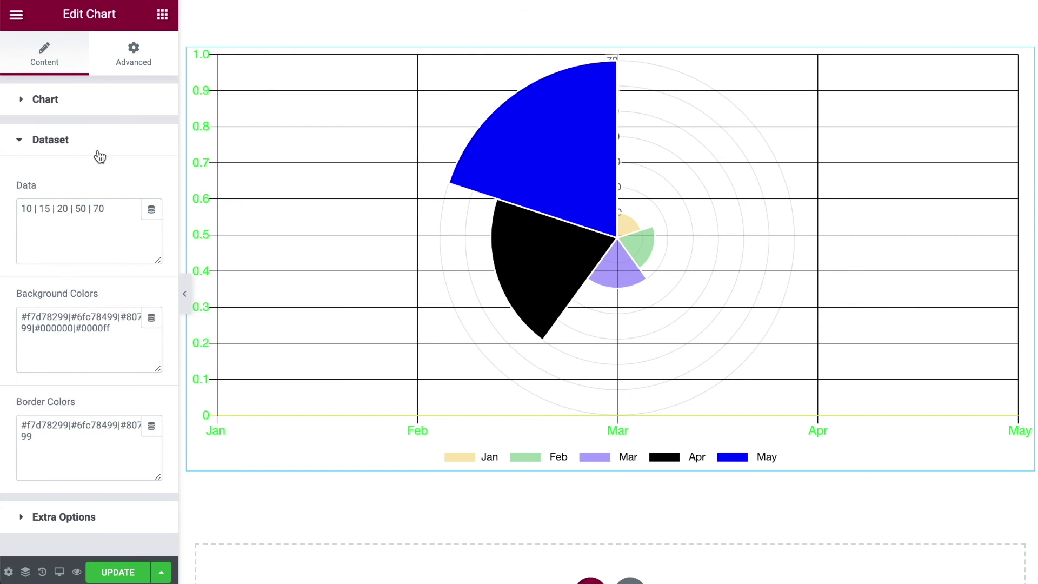
Change the chart type to Bubble and review its grid line, label and legend options.
left_click(67, 113)
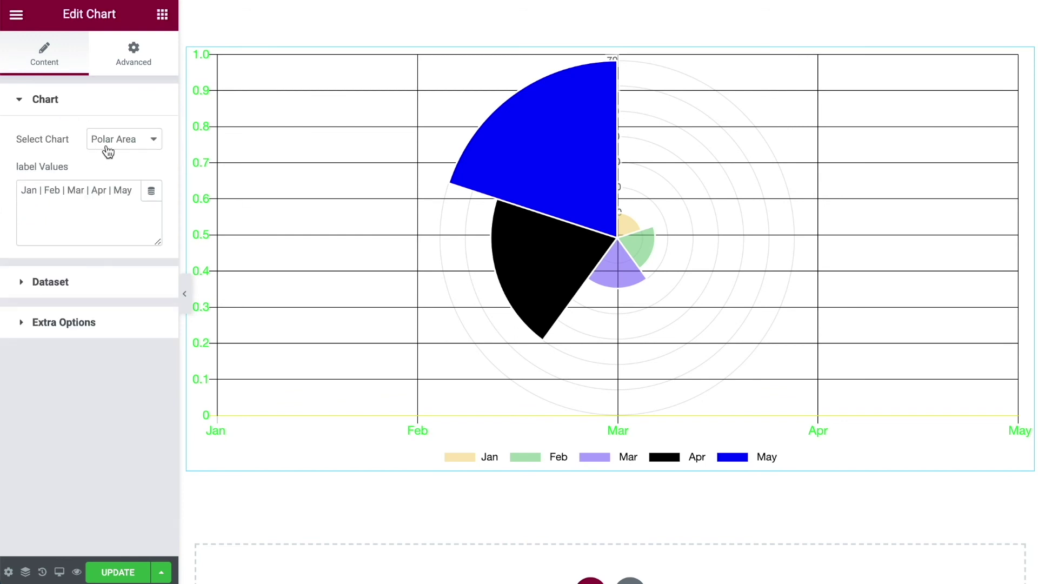
left_click(106, 141)
left_click(116, 161)
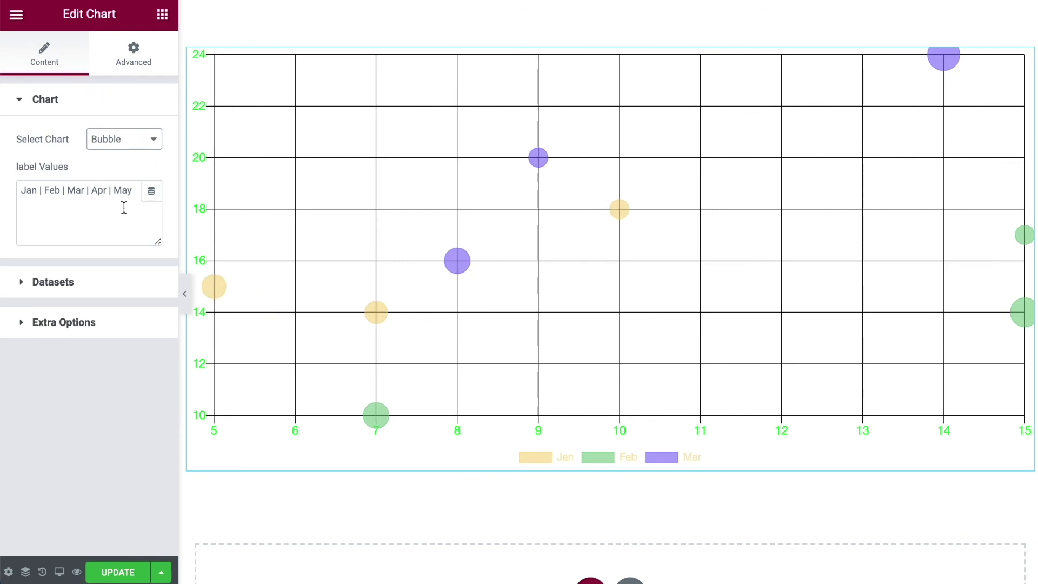
left_click(76, 330)
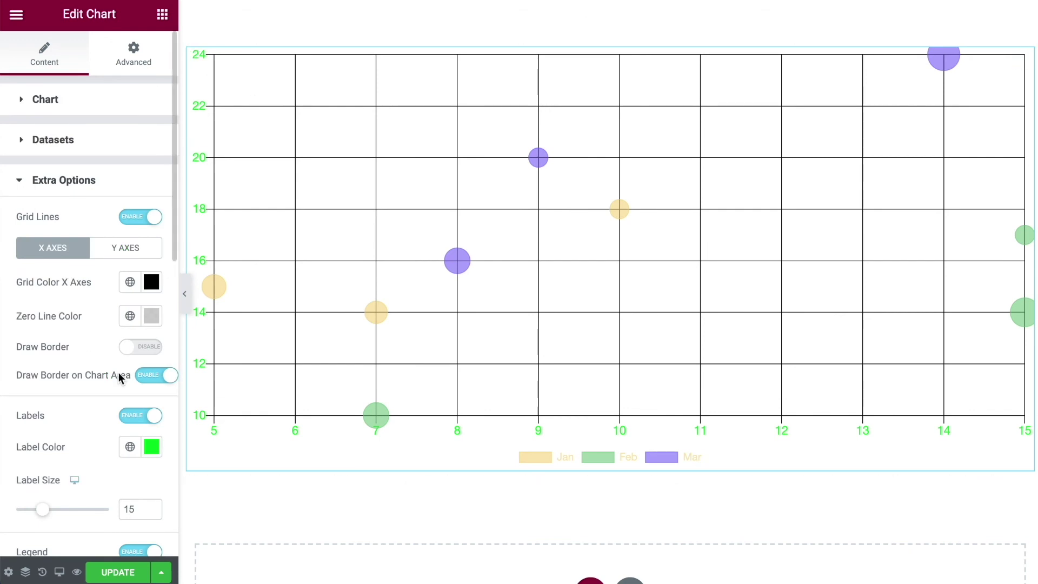
scroll(118, 372, "down", 2)
scroll(59, 280, "down", 3)
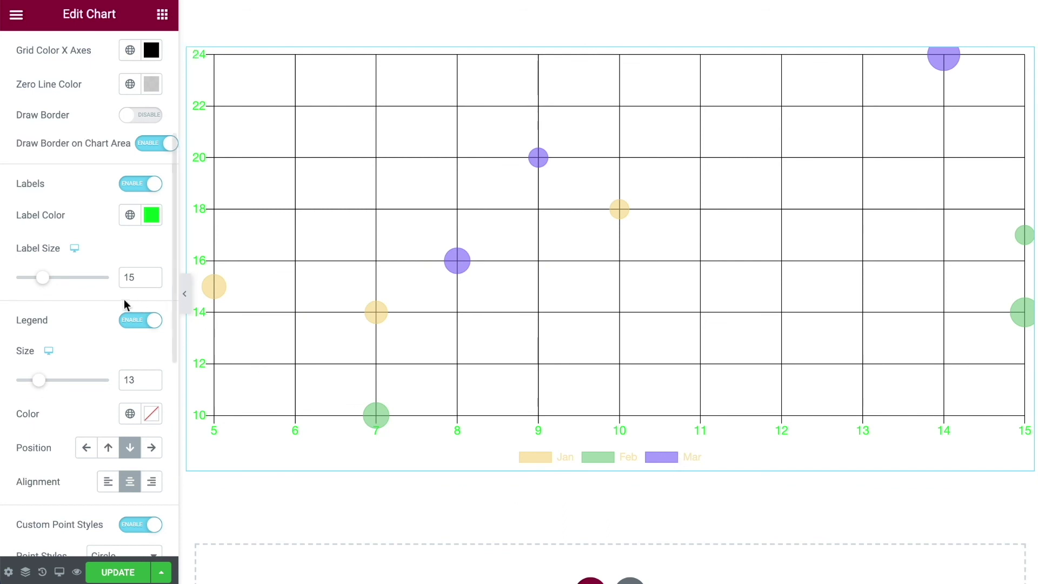
scroll(125, 301, "up", 5)
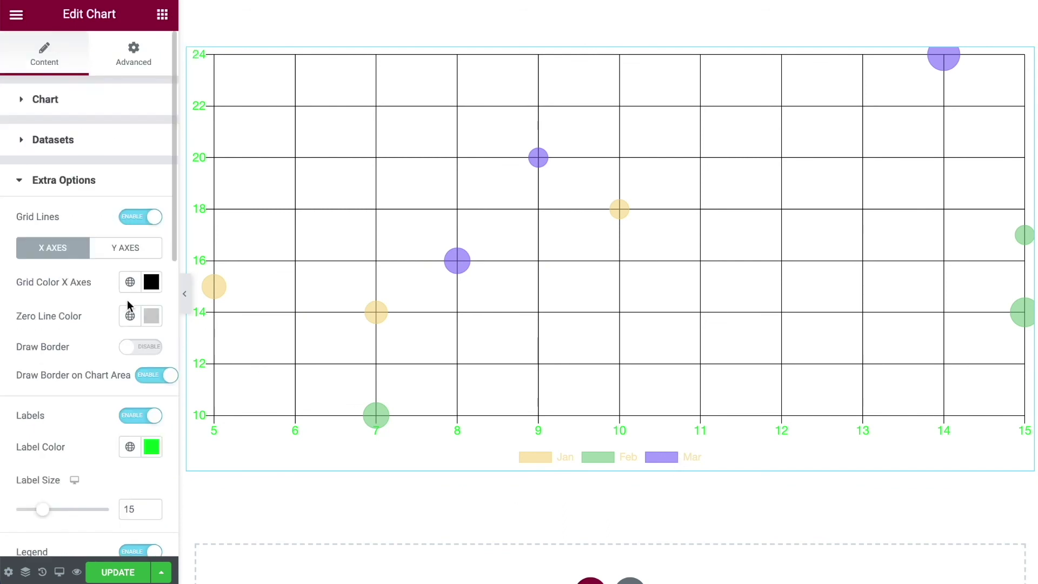
Change the chart type from Bubble back to Line.
left_click(93, 100)
left_click(117, 142)
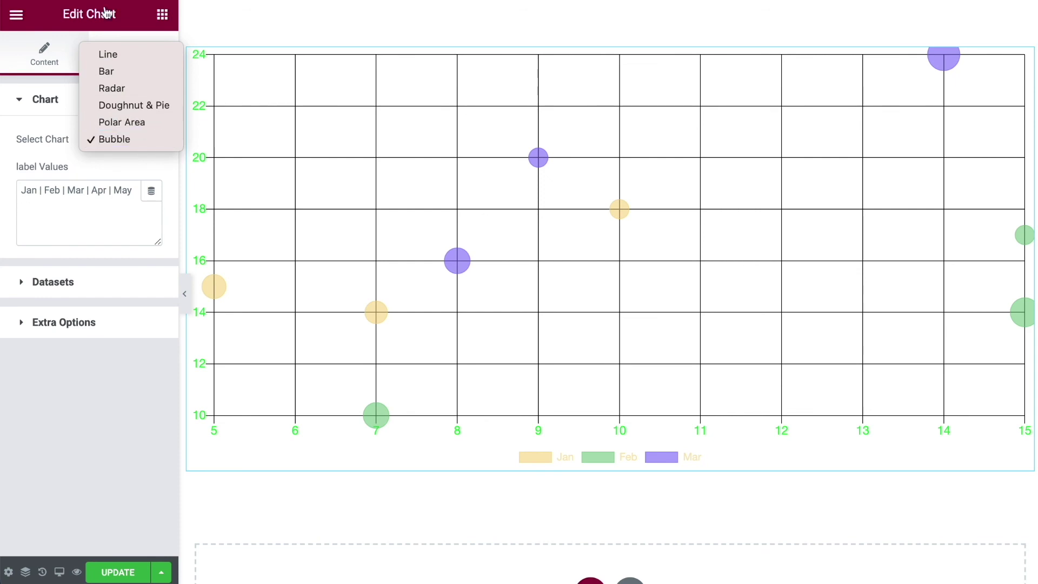
left_click(121, 56)
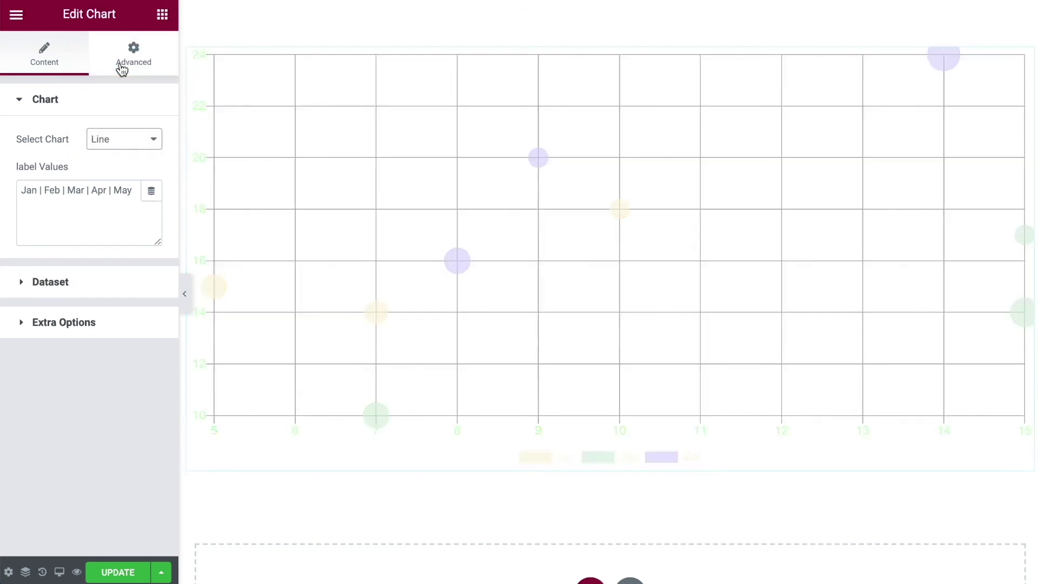